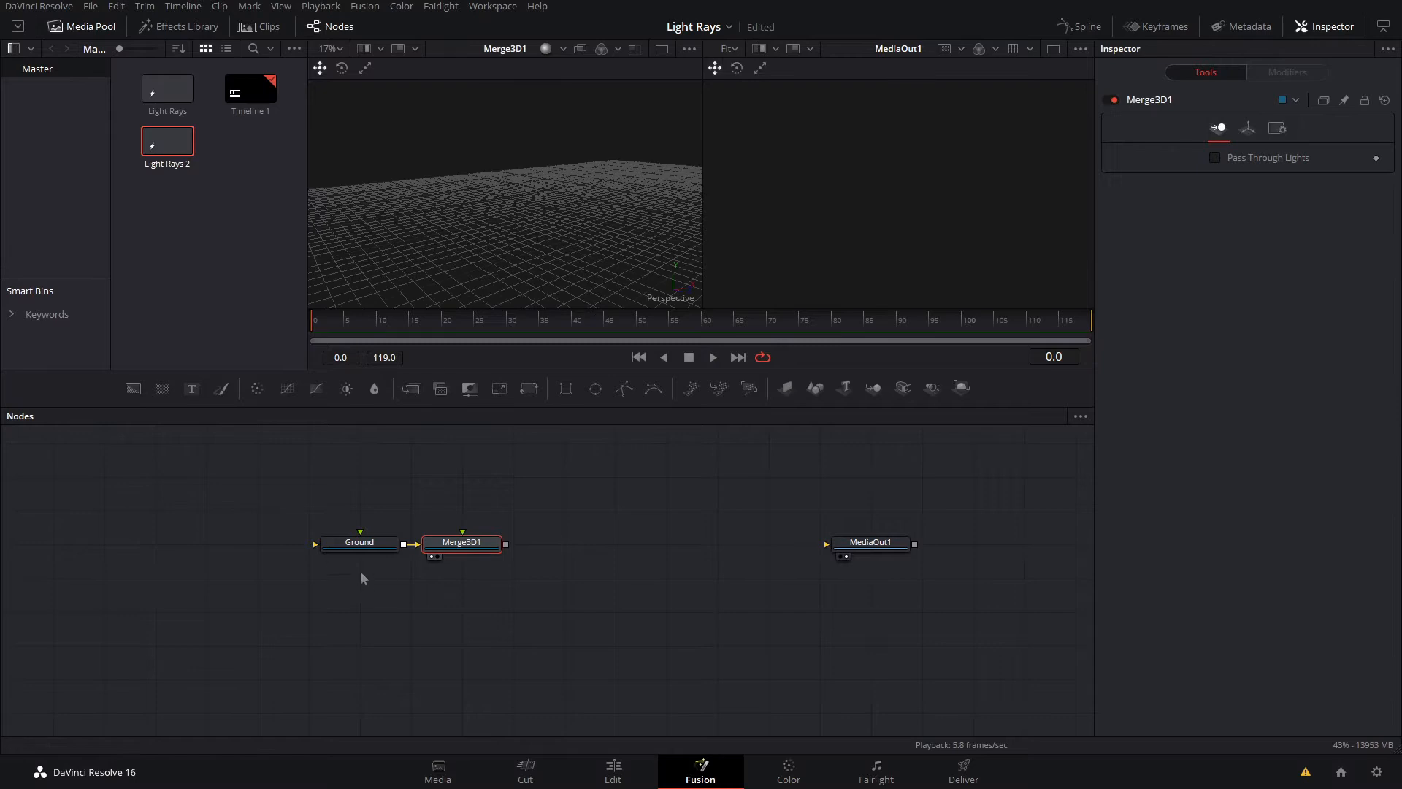
Lay the Ground plane flat with an X rotation of -90 and set its scale to 10.
{"action": "left_click", "coordinate": [359, 544]}
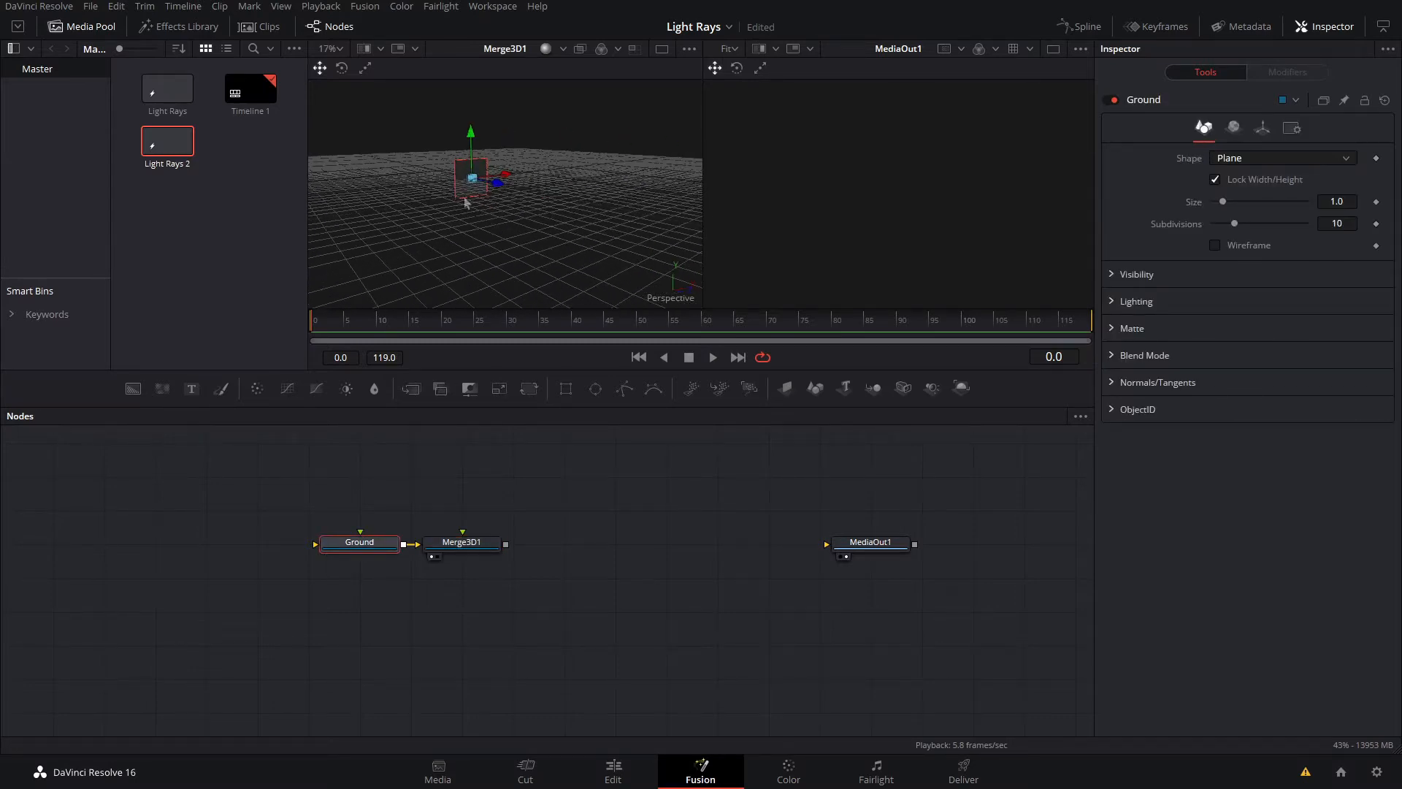
{"action": "scroll", "coordinate": [469, 175], "scroll_direction": "up", "scroll_amount": 5}
{"action": "scroll", "coordinate": [470, 175], "scroll_direction": "down", "scroll_amount": 3}
{"action": "left_click", "coordinate": [431, 556]}
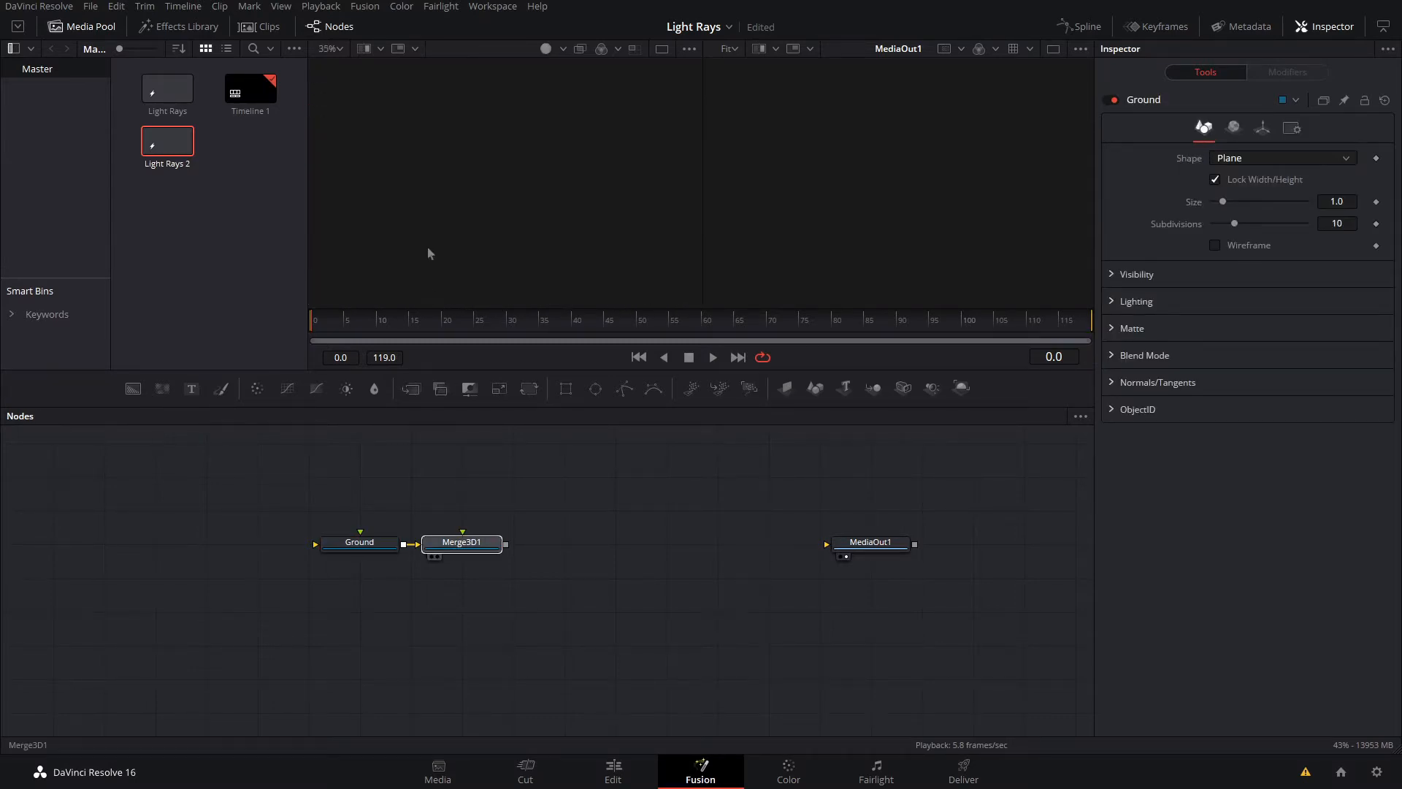
{"action": "left_click_drag", "start_coordinate": [428, 248], "coordinate": [487, 251]}
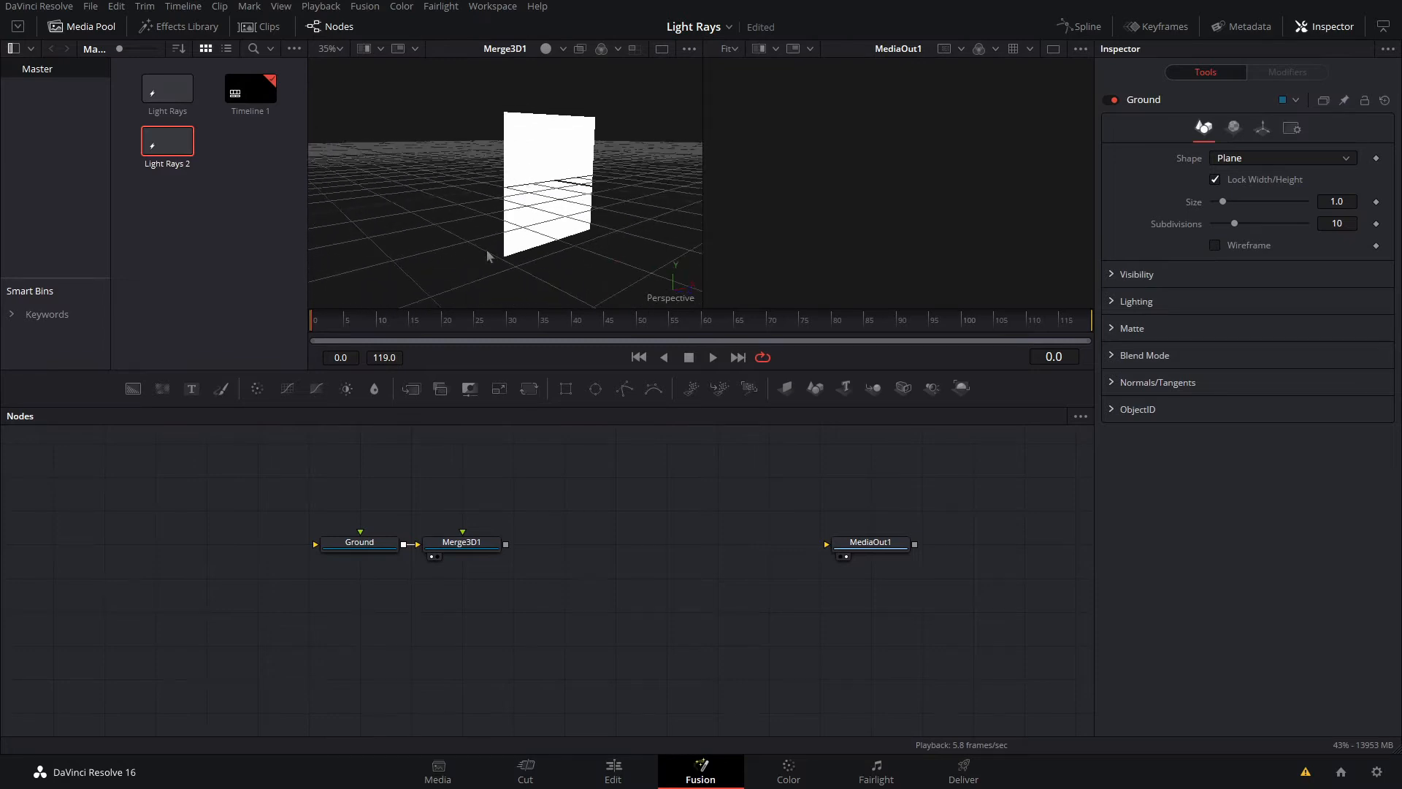
{"action": "left_click", "coordinate": [373, 557]}
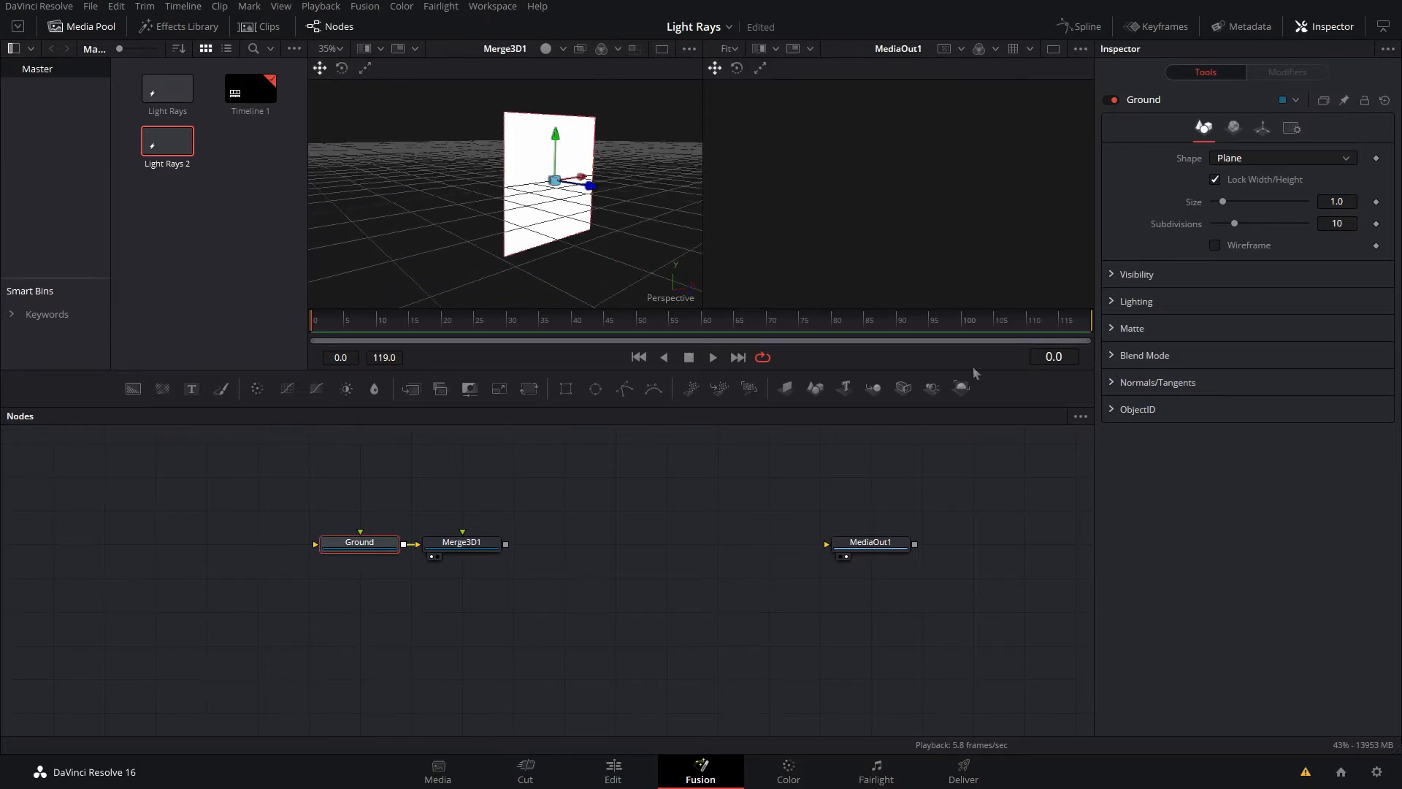
{"action": "left_click", "coordinate": [1265, 131]}
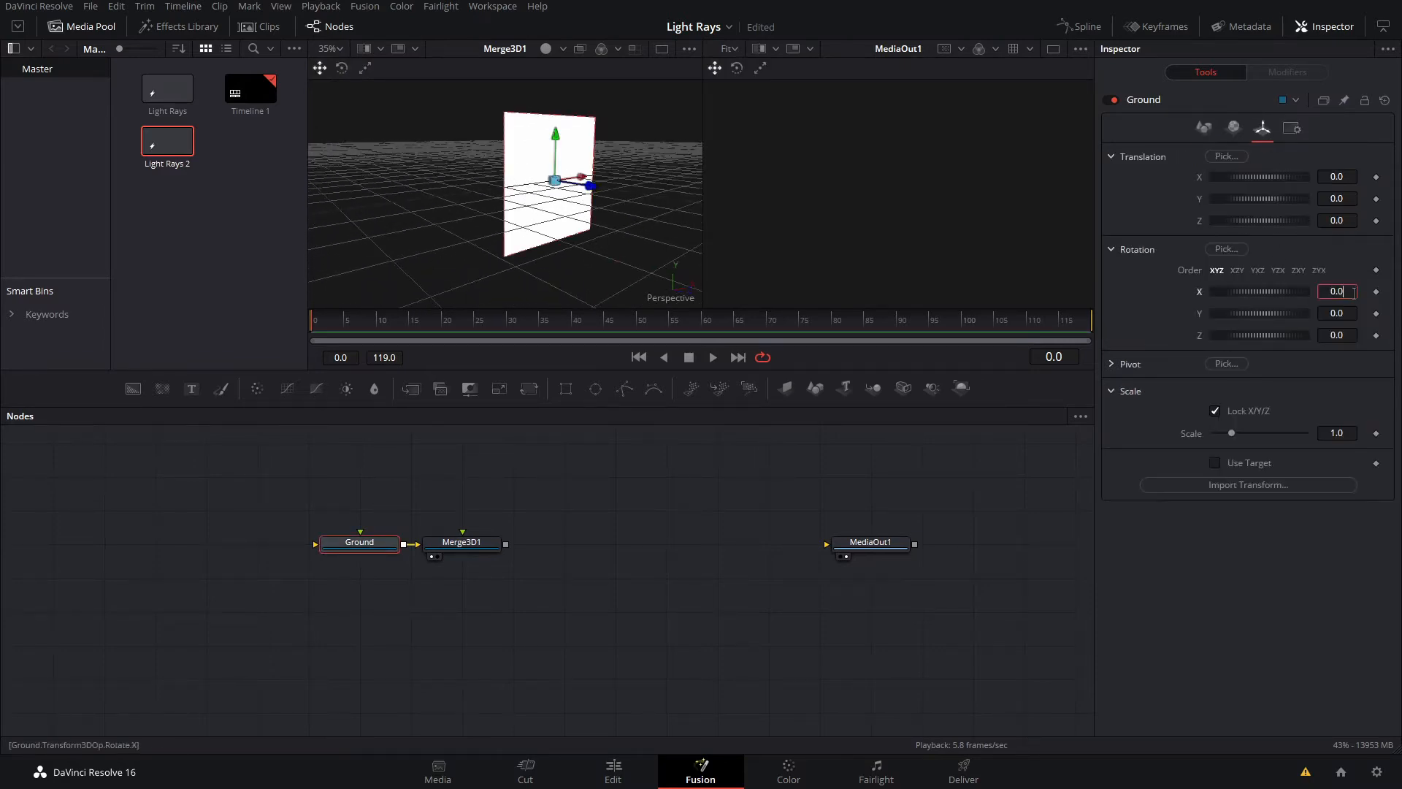
{"action": "key", "text": "Tab"}
{"action": "key", "text": "Tab"}
{"action": "key", "text": "Tab"}
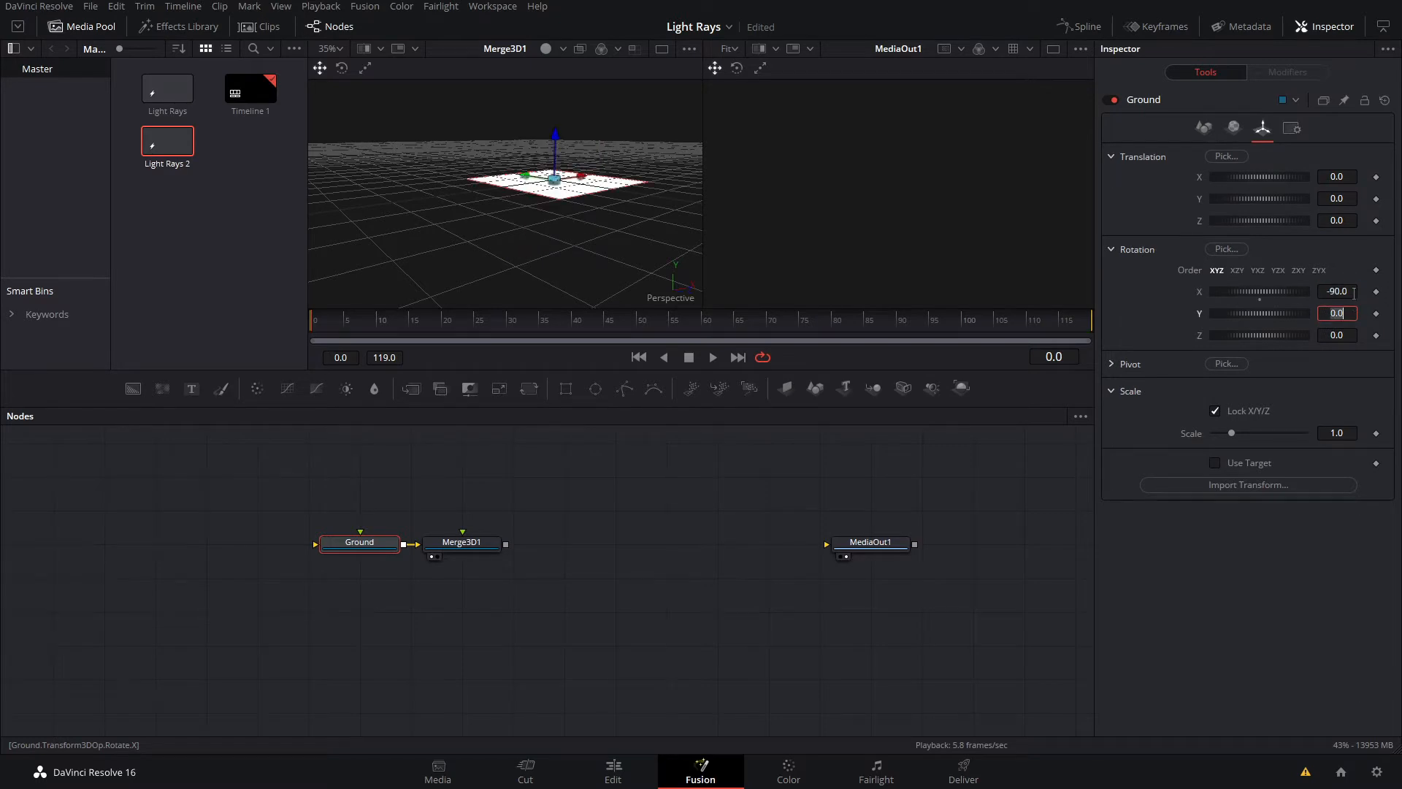
{"action": "type", "text": "10"}
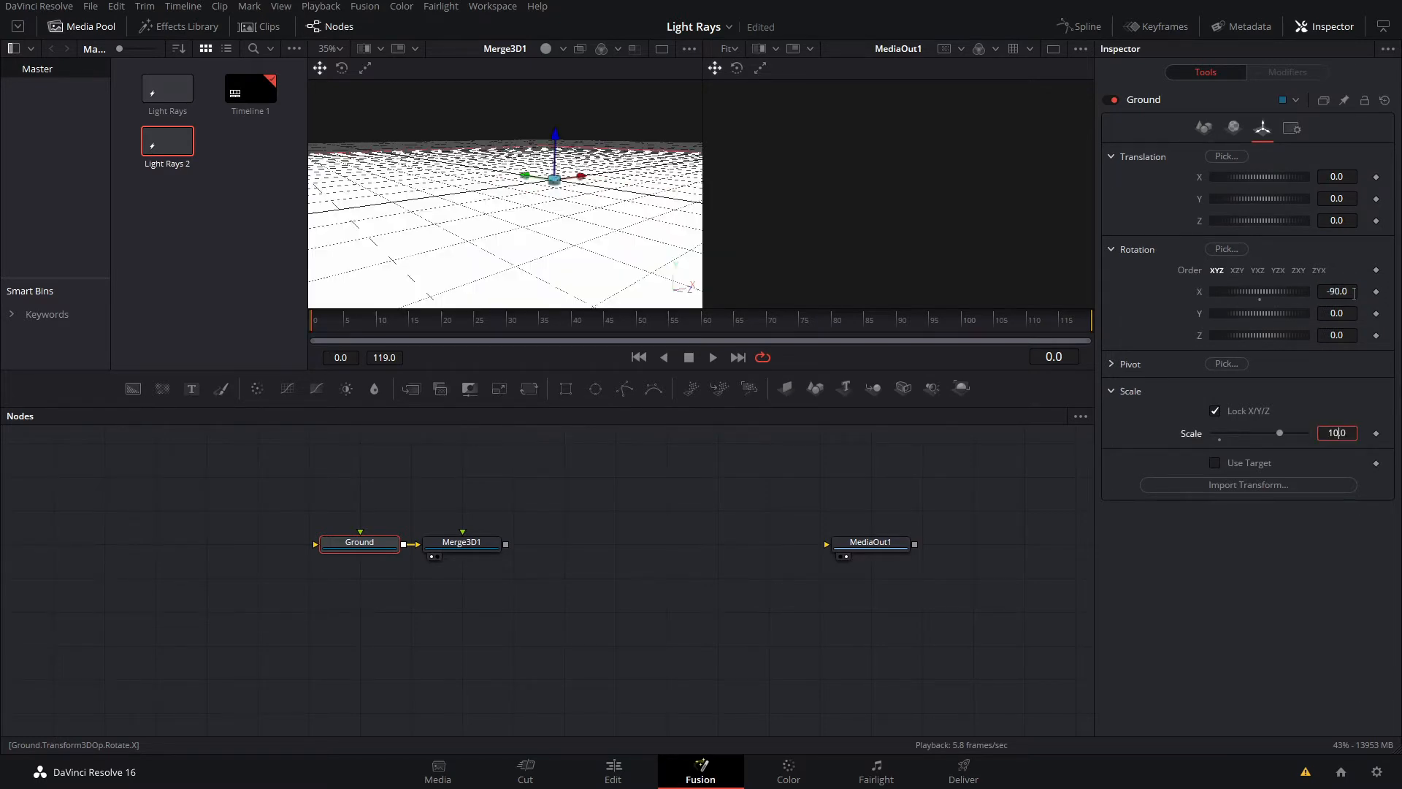
Add a Text3D node above Merge3D1, connect it to the merge and set its styled text to LIGHT RAYS.
{"action": "left_click_drag", "start_coordinate": [606, 219], "coordinate": [549, 228]}
{"action": "scroll", "coordinate": [549, 232], "scroll_direction": "down", "scroll_amount": 5}
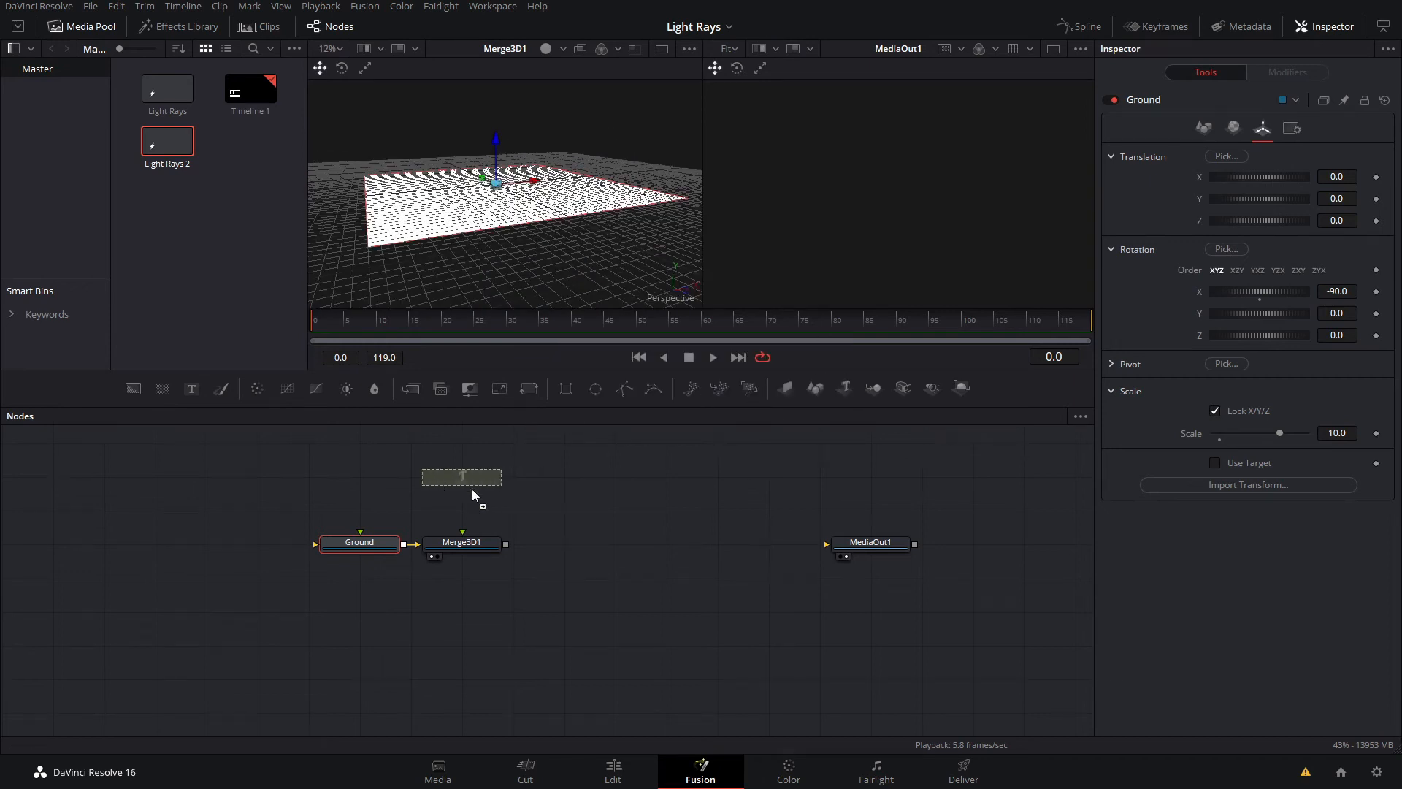
{"action": "left_click_drag", "start_coordinate": [472, 489], "coordinate": [479, 546]}
{"action": "left_click_drag", "start_coordinate": [475, 476], "coordinate": [526, 476]}
{"action": "left_click", "coordinate": [1351, 174]}
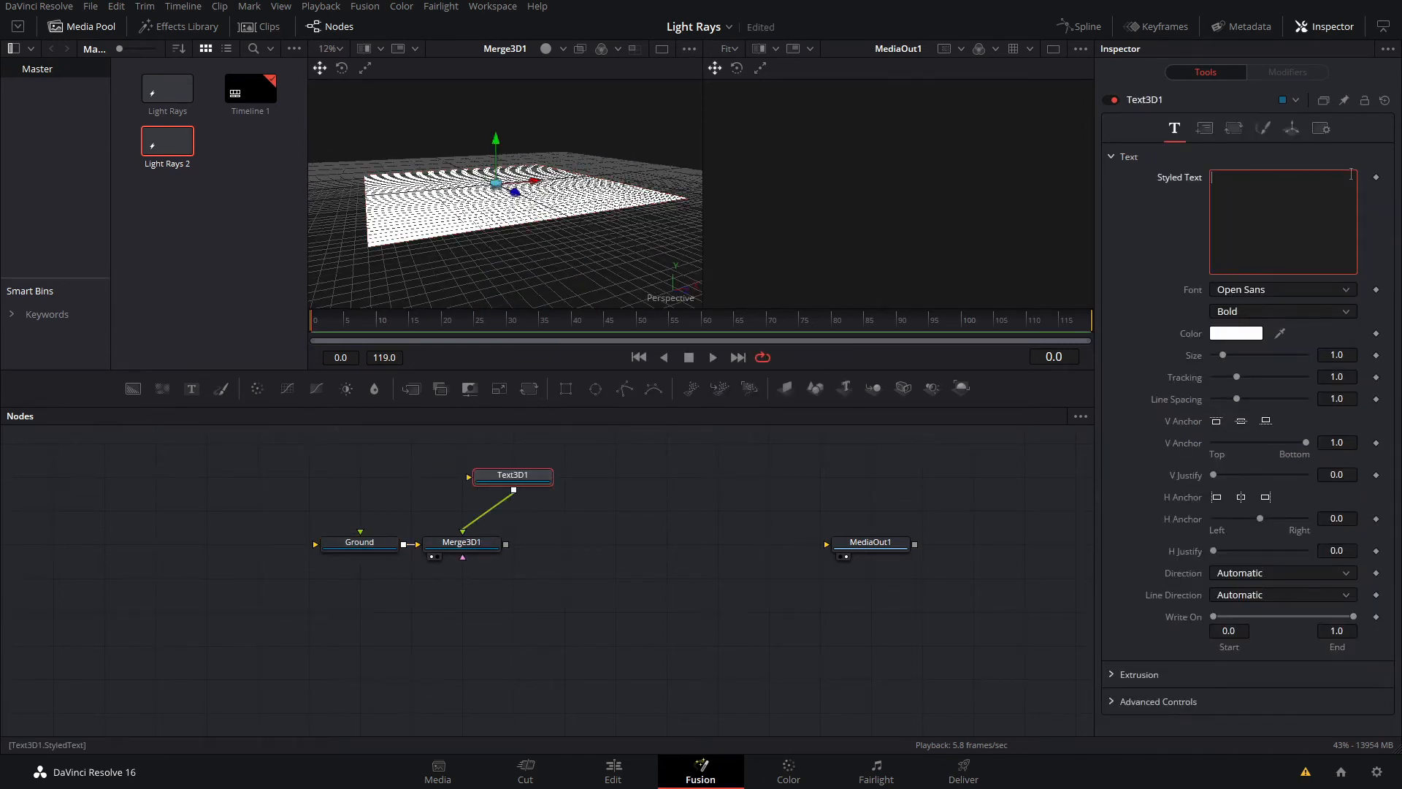
{"action": "type", "text": "LIGHT RAYS"}
Set the extrusion depth of the LIGHT RAYS text to about 0.12.
{"action": "scroll", "coordinate": [610, 208], "scroll_direction": "up", "scroll_amount": 2}
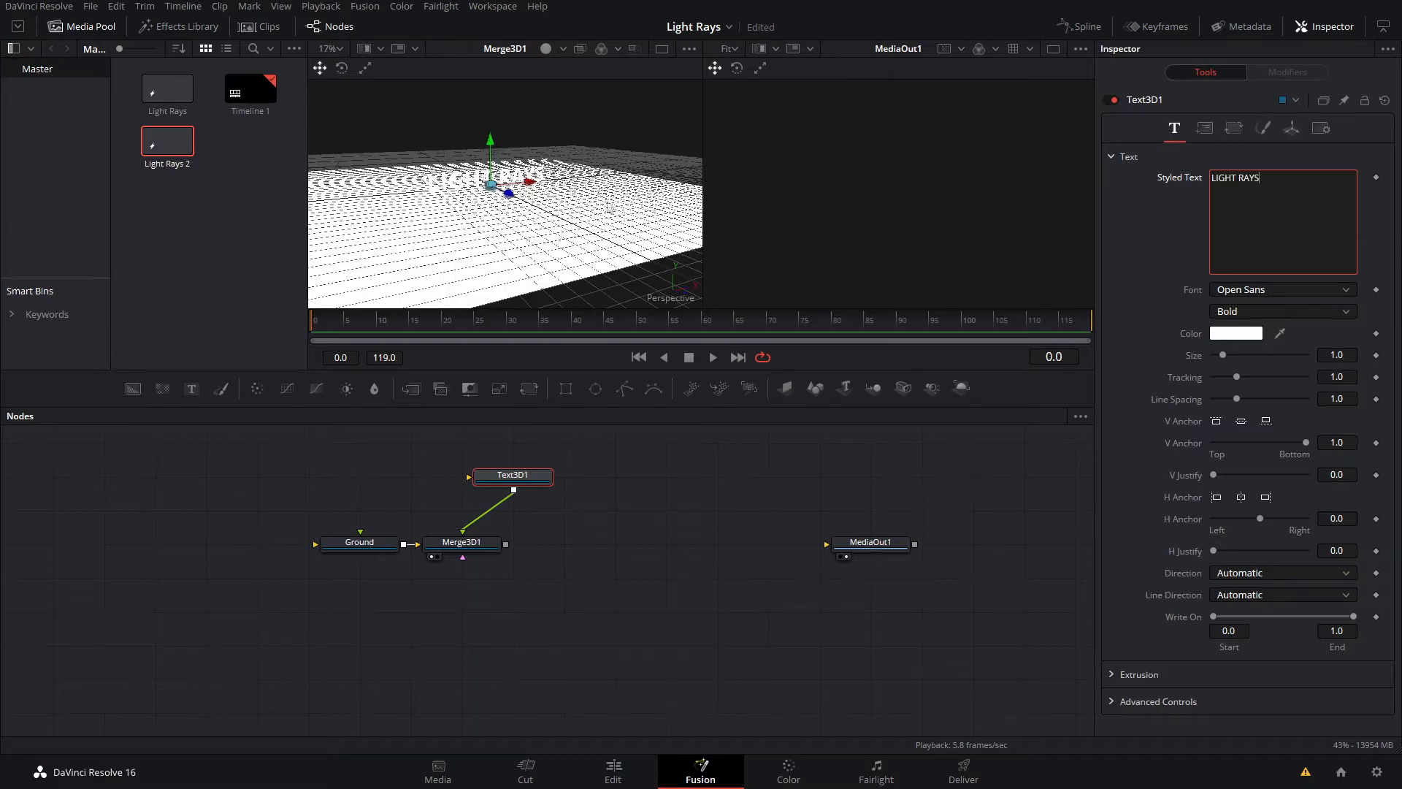
{"action": "left_click", "coordinate": [1113, 674]}
{"action": "left_click_drag", "start_coordinate": [1215, 718], "coordinate": [1283, 723]}
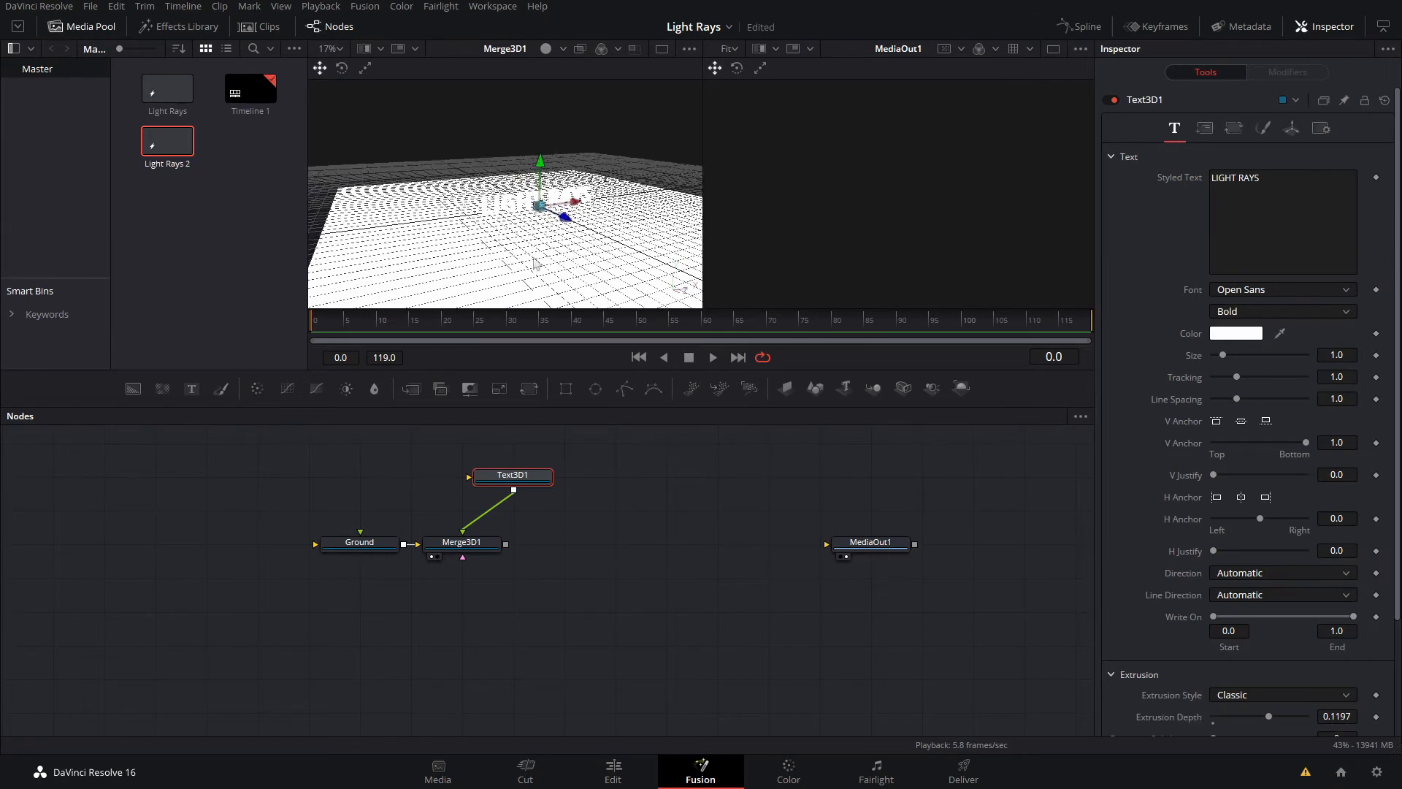
Enable lighting in the 3D options of the Merge3D1 viewer and view the lit text from the side.
{"action": "right_click", "coordinate": [480, 230]}
{"action": "mouse_move", "coordinate": [535, 286]}
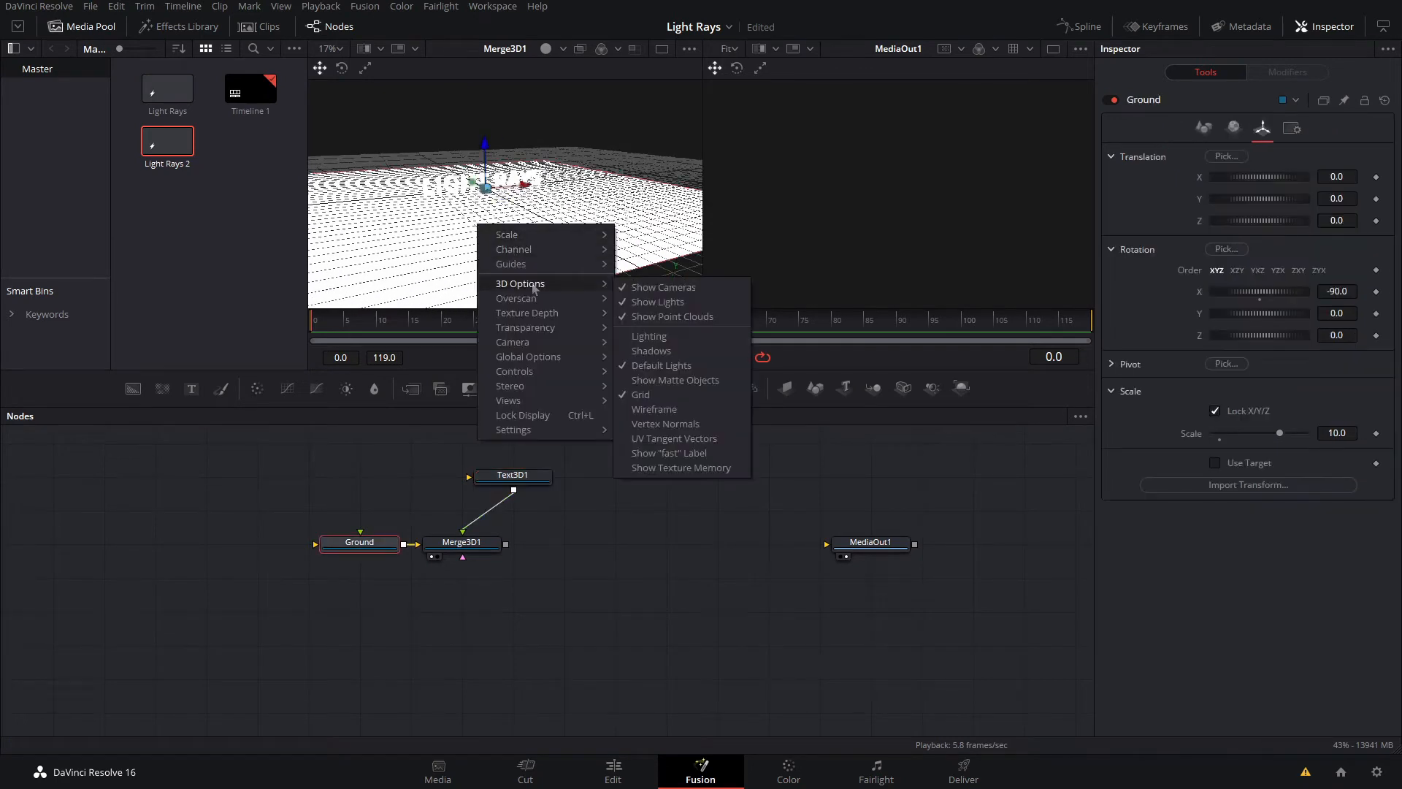
{"action": "left_click", "coordinate": [654, 337]}
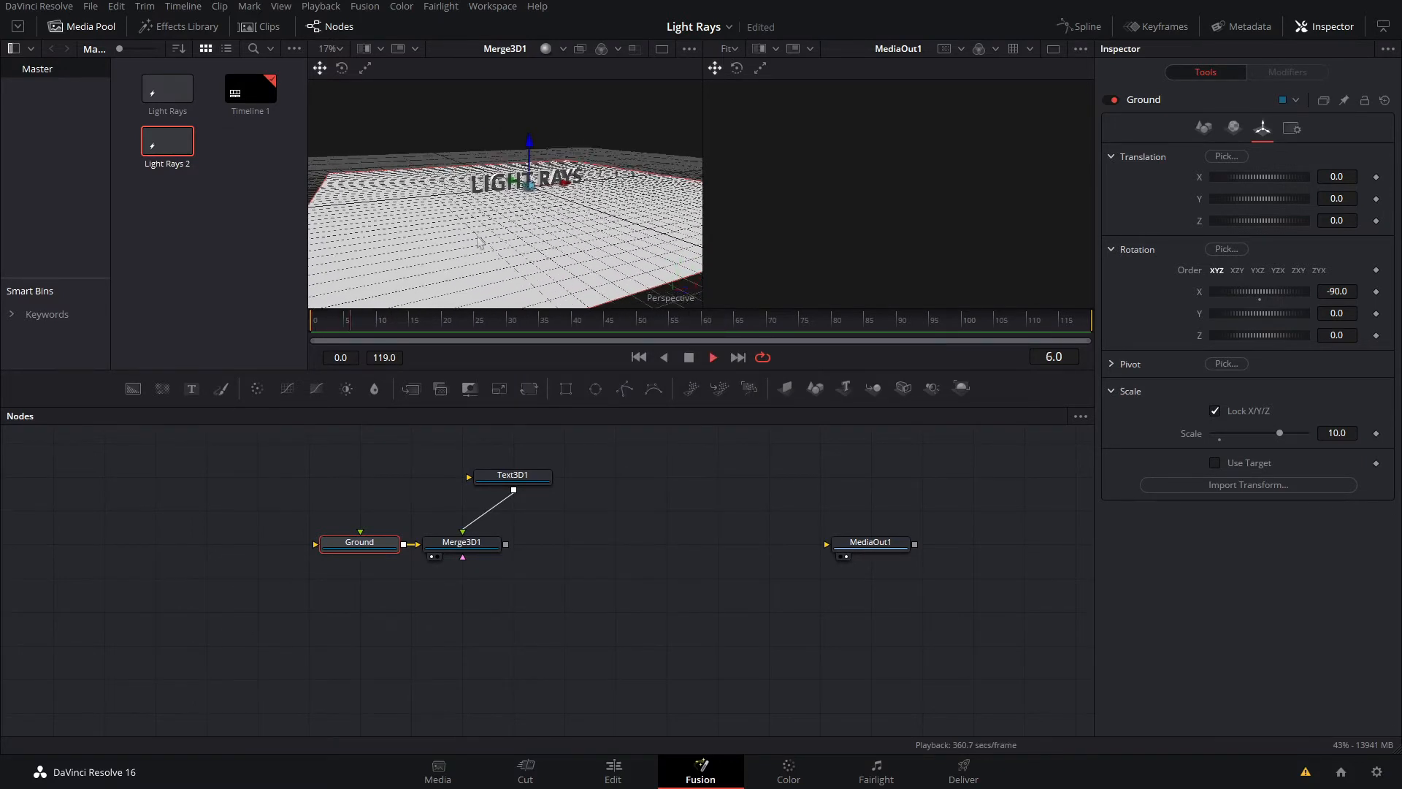
{"action": "key", "text": "space"}
{"action": "left_click_drag", "start_coordinate": [479, 236], "coordinate": [630, 251]}
Spread out the Text3D1, Ground and Merge3D1 nodes to make room around the merge, and save the project.
{"action": "left_click_drag", "start_coordinate": [512, 475], "coordinate": [463, 473]}
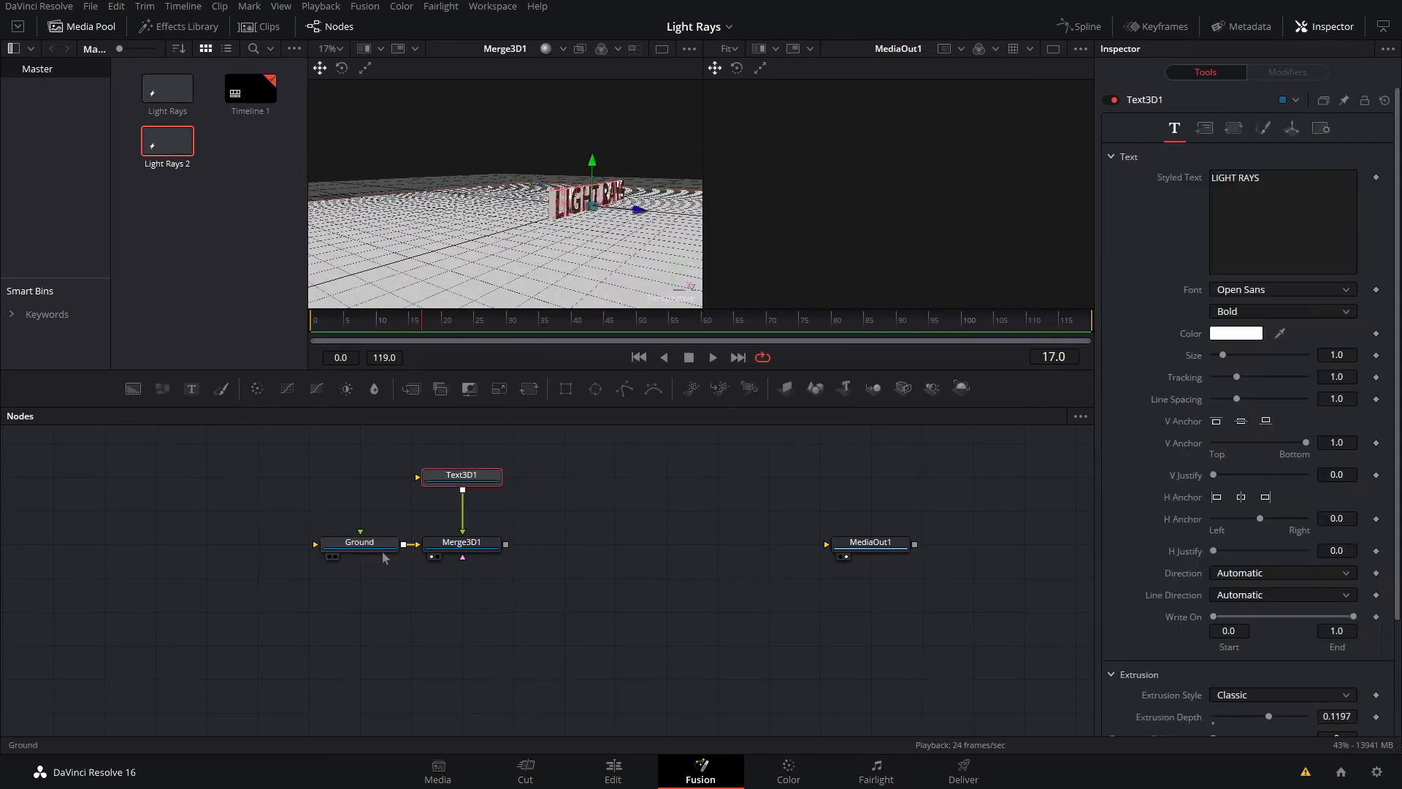
{"action": "left_click_drag", "start_coordinate": [359, 542], "coordinate": [308, 643]}
{"action": "left_click_drag", "start_coordinate": [463, 488], "coordinate": [467, 430]}
{"action": "left_click_drag", "start_coordinate": [474, 596], "coordinate": [463, 561]}
{"action": "left_click", "coordinate": [642, 578]}
{"action": "key", "text": "ctrl+s"}
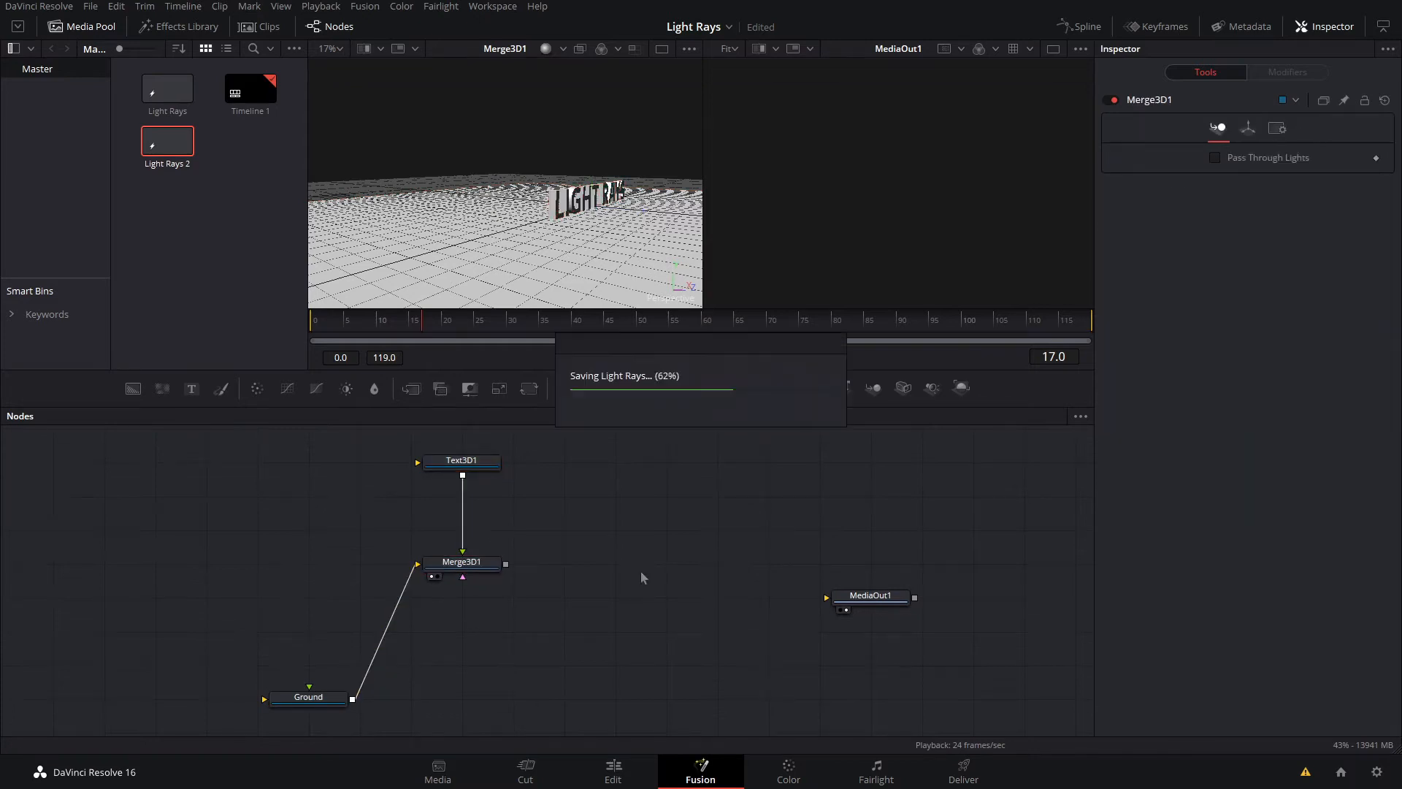
Connect a new Camera3D to Merge3D1 and route the merge through a new Renderer3D into MediaOut1, saving the project.
{"action": "left_click_drag", "start_coordinate": [510, 610], "coordinate": [463, 574]}
{"action": "left_click_drag", "start_coordinate": [408, 632], "coordinate": [432, 676]}
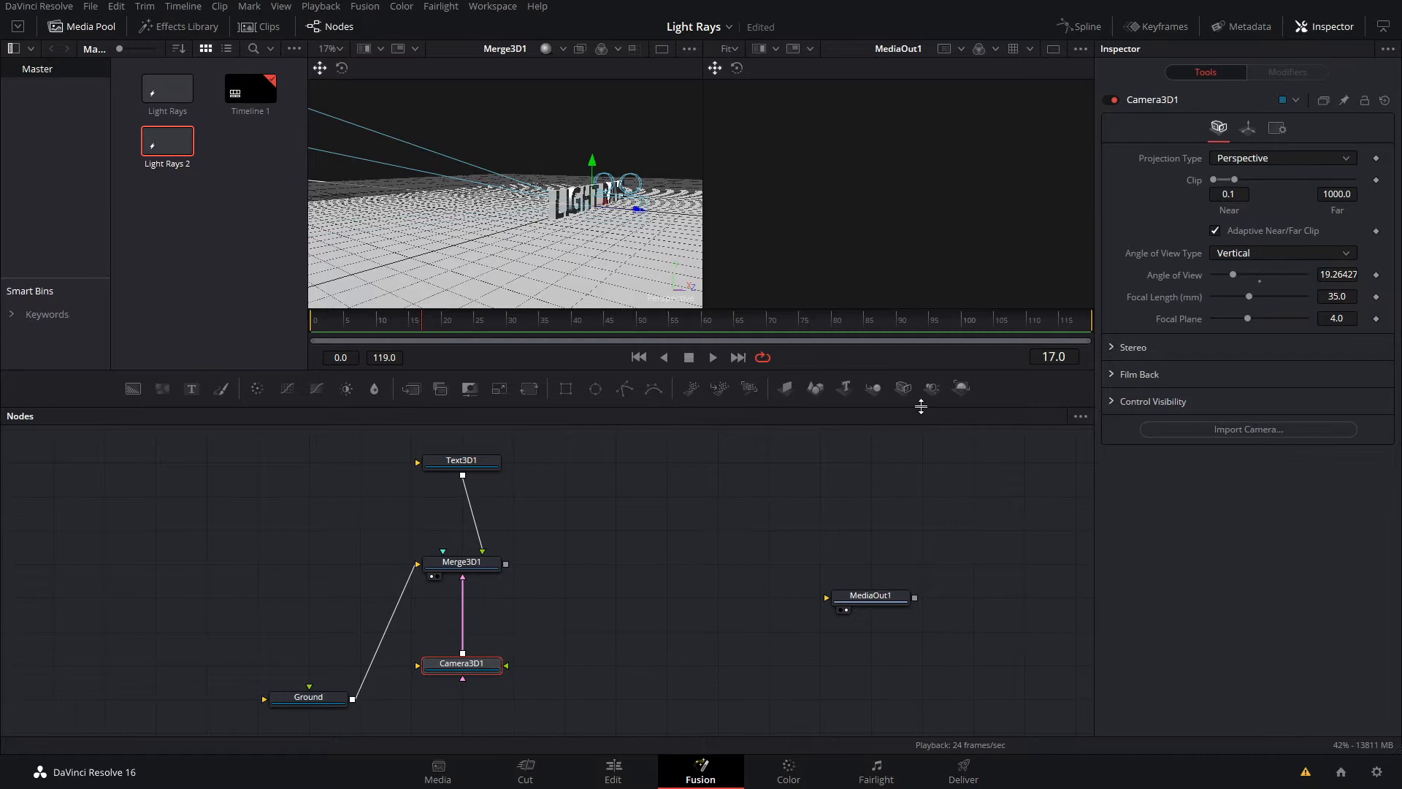
{"action": "left_click_drag", "start_coordinate": [961, 389], "coordinate": [615, 566]}
{"action": "left_click_drag", "start_coordinate": [506, 564], "coordinate": [598, 564]}
{"action": "left_click_drag", "start_coordinate": [615, 564], "coordinate": [892, 219]}
{"action": "key", "text": "ctrl+s"}
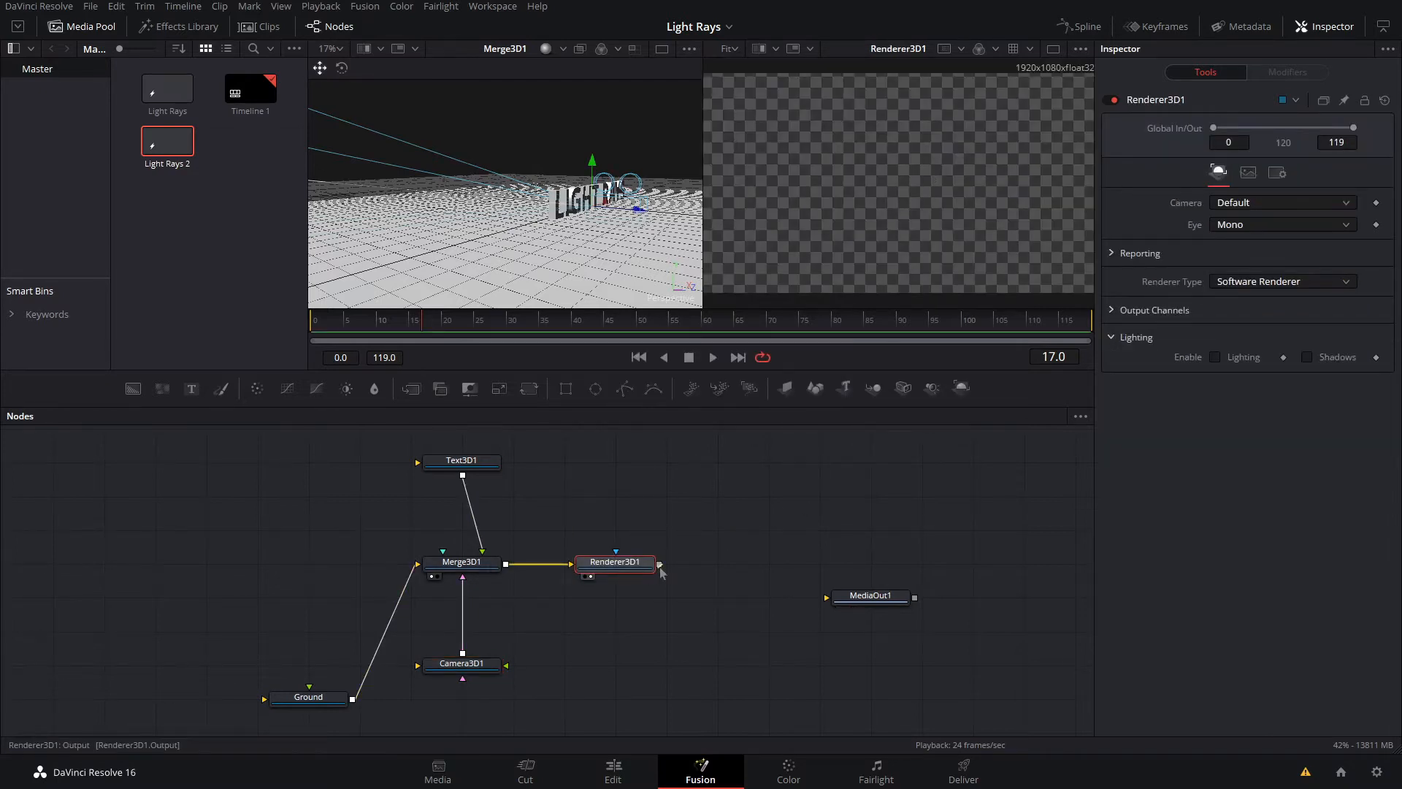
{"action": "left_click_drag", "start_coordinate": [660, 564], "coordinate": [827, 597]}
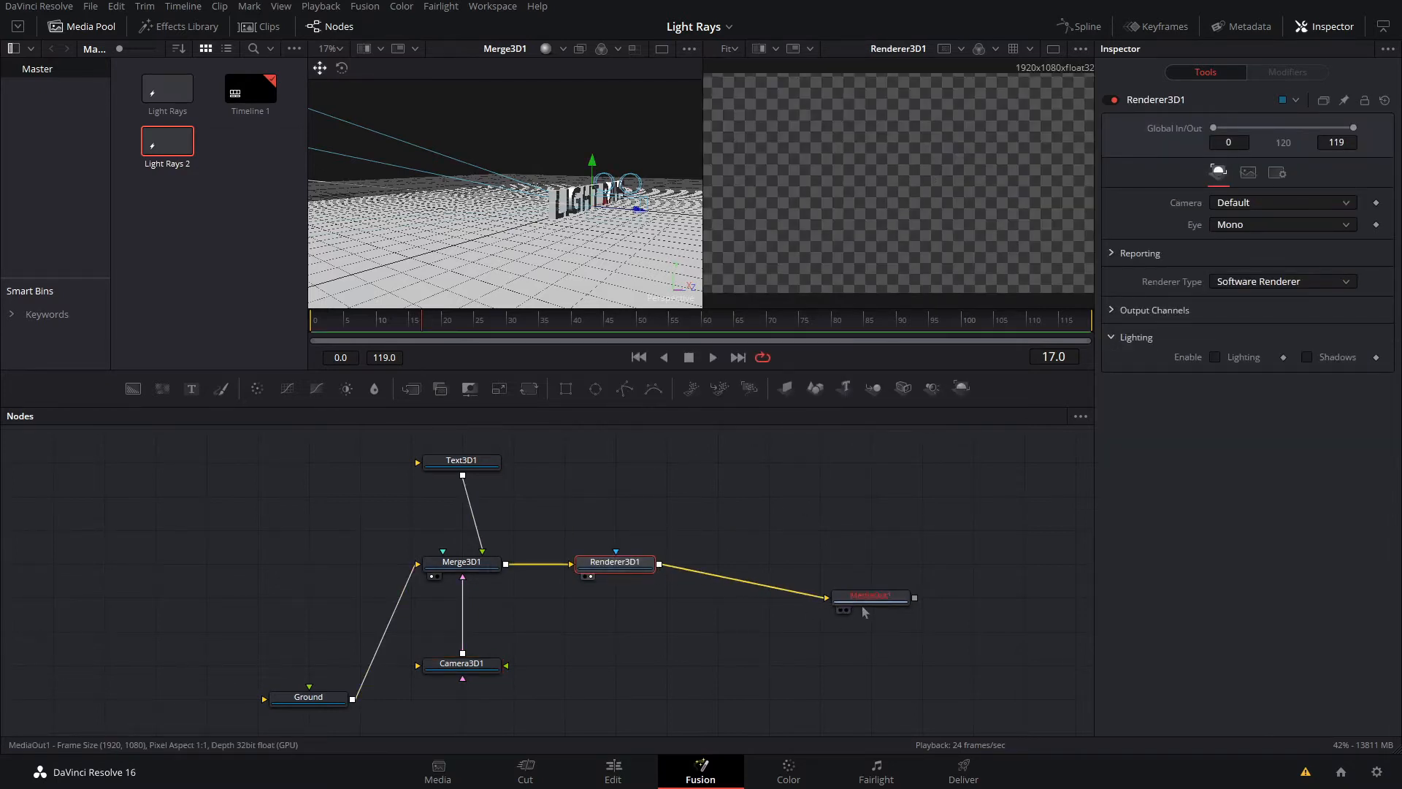
Set Camera3D1's angle of view to 45 and reposition the camera to frame the text on the ground.
{"action": "left_click", "coordinate": [502, 664]}
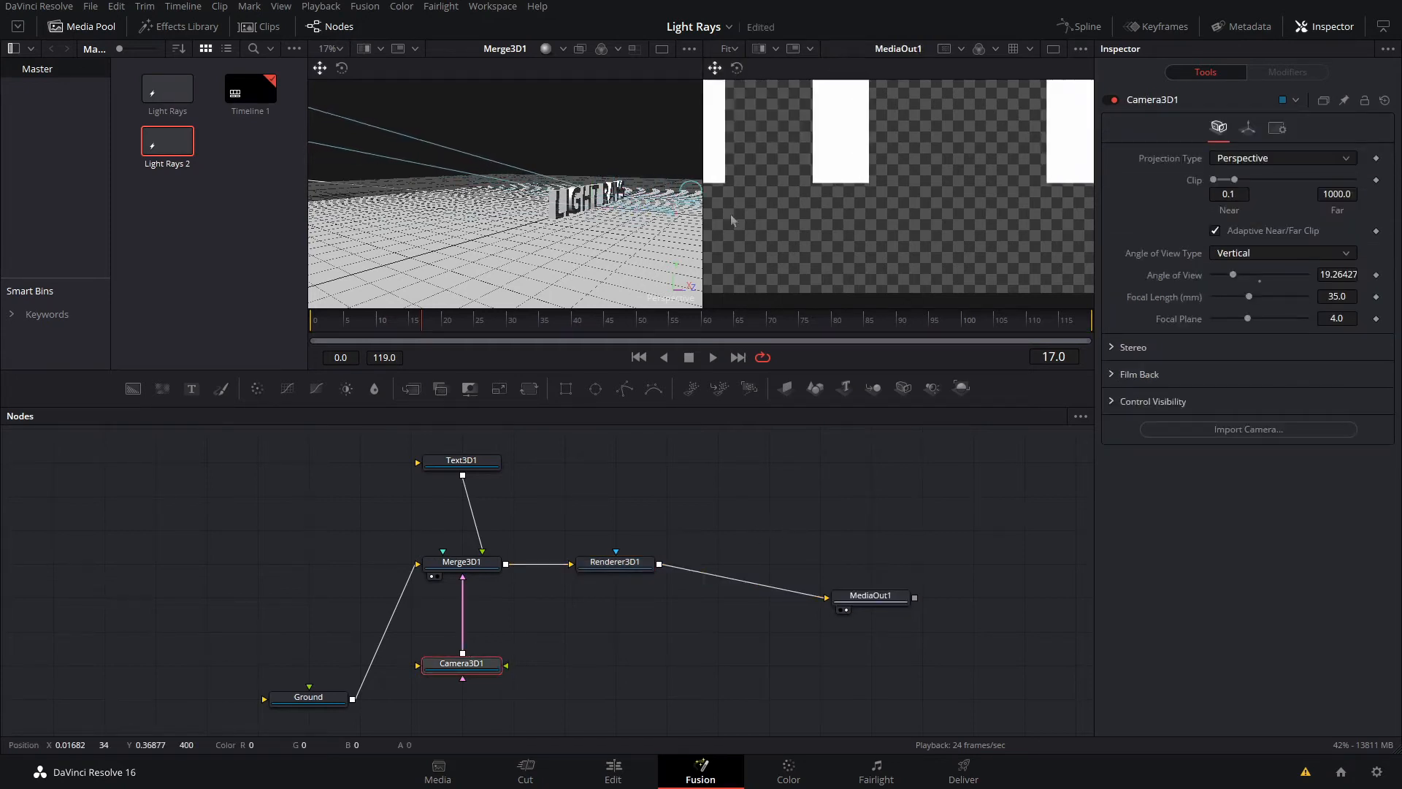
{"action": "left_click", "coordinate": [1258, 283]}
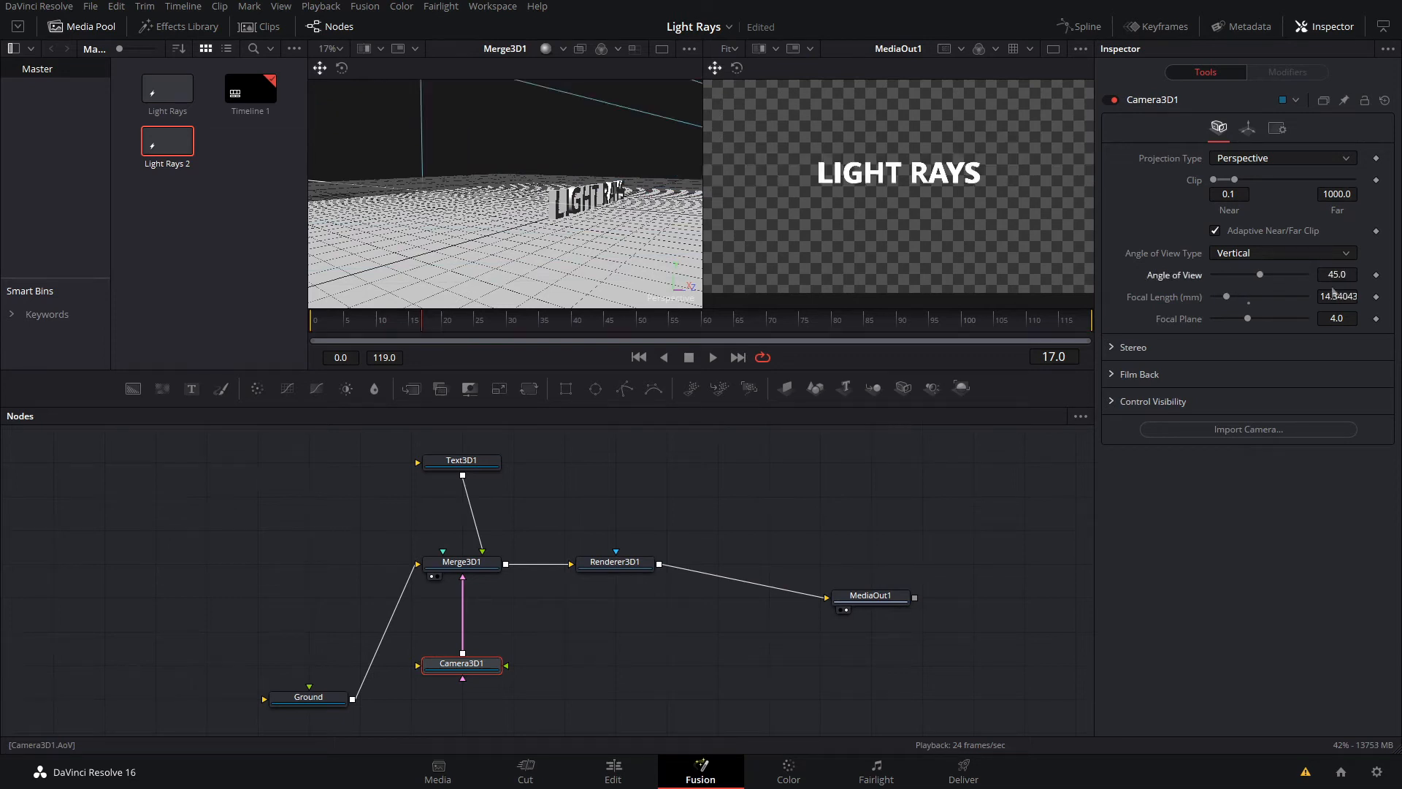
{"action": "left_click_drag", "start_coordinate": [686, 270], "coordinate": [410, 162]}
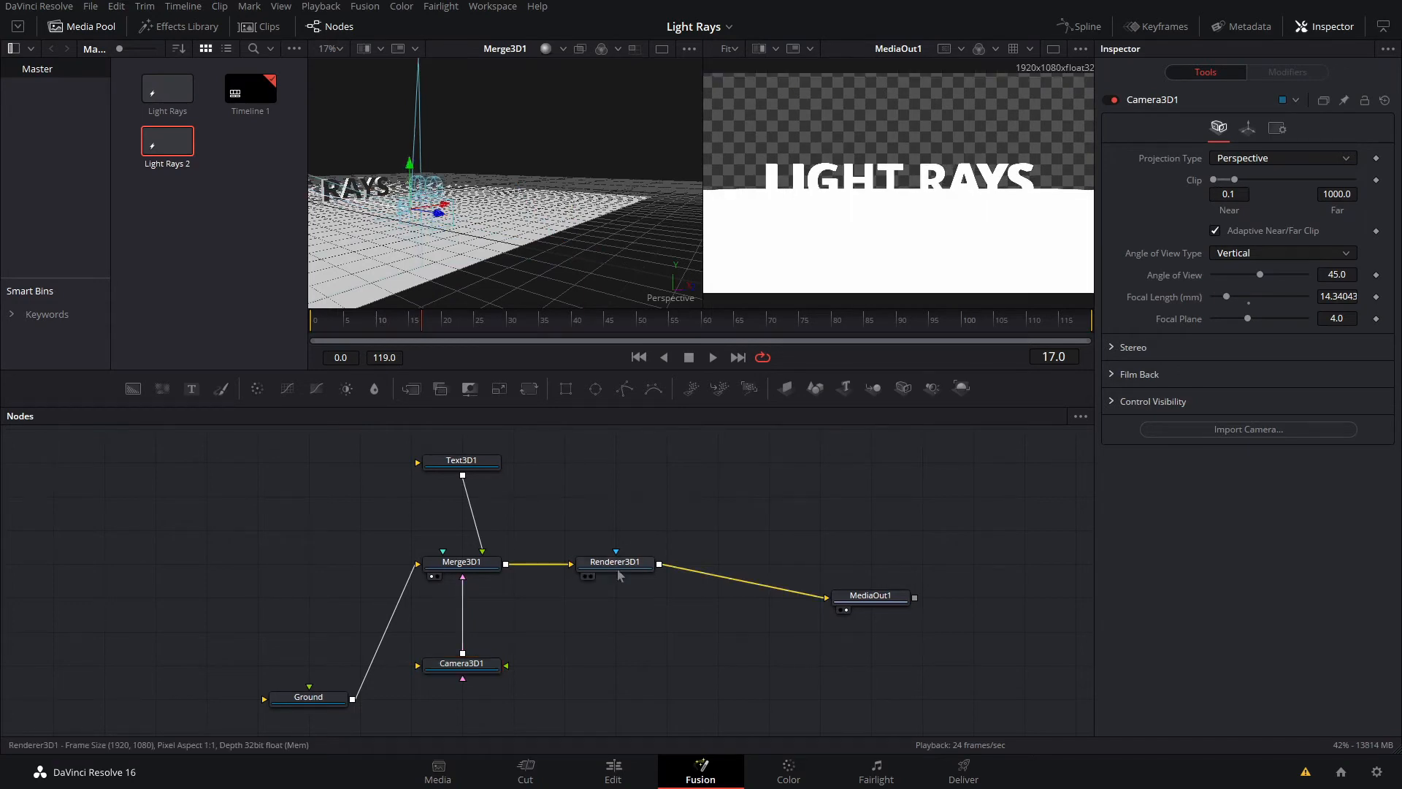
Enable lighting and shadows in Renderer3D1.
{"action": "left_click", "coordinate": [637, 567]}
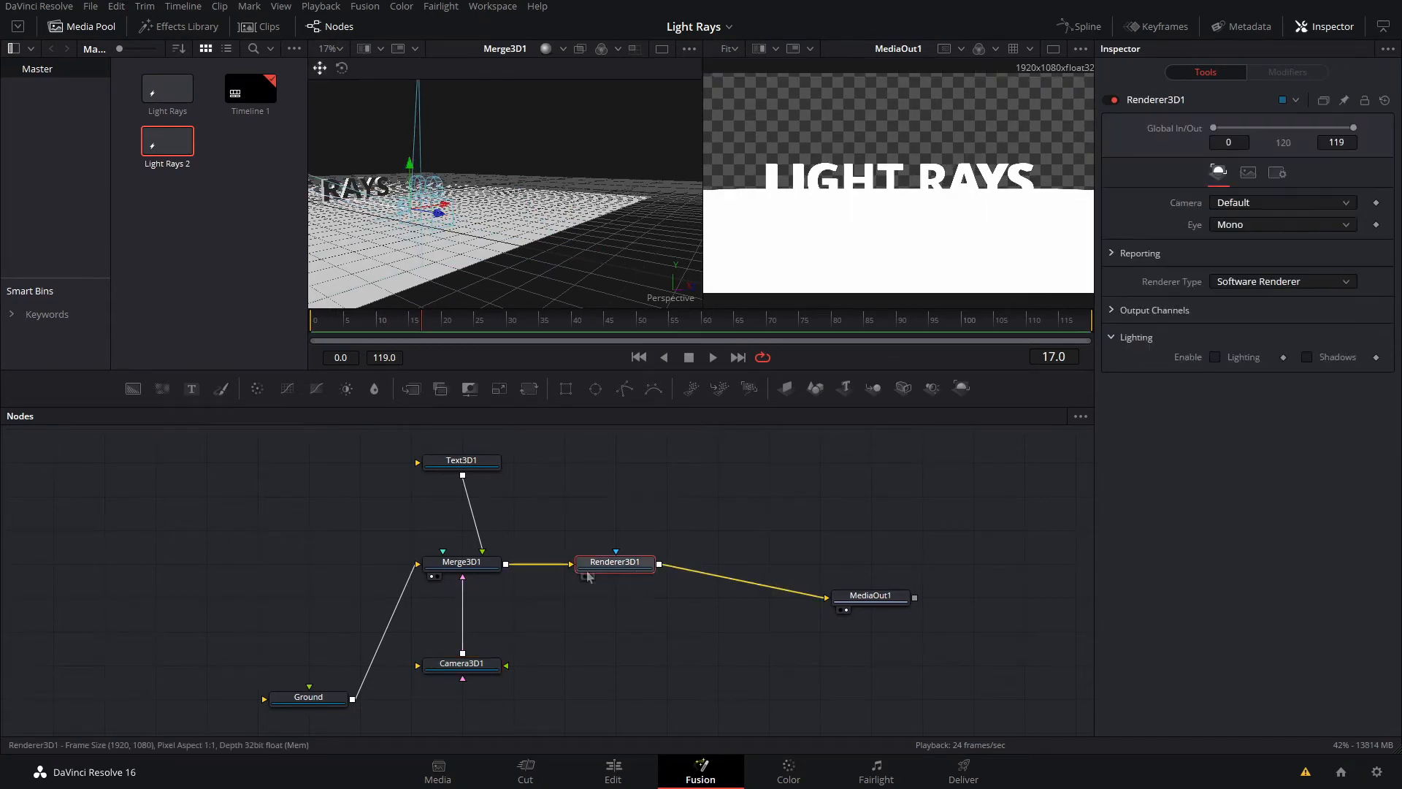
{"action": "left_click", "coordinate": [1215, 356]}
{"action": "left_click", "coordinate": [1306, 356]}
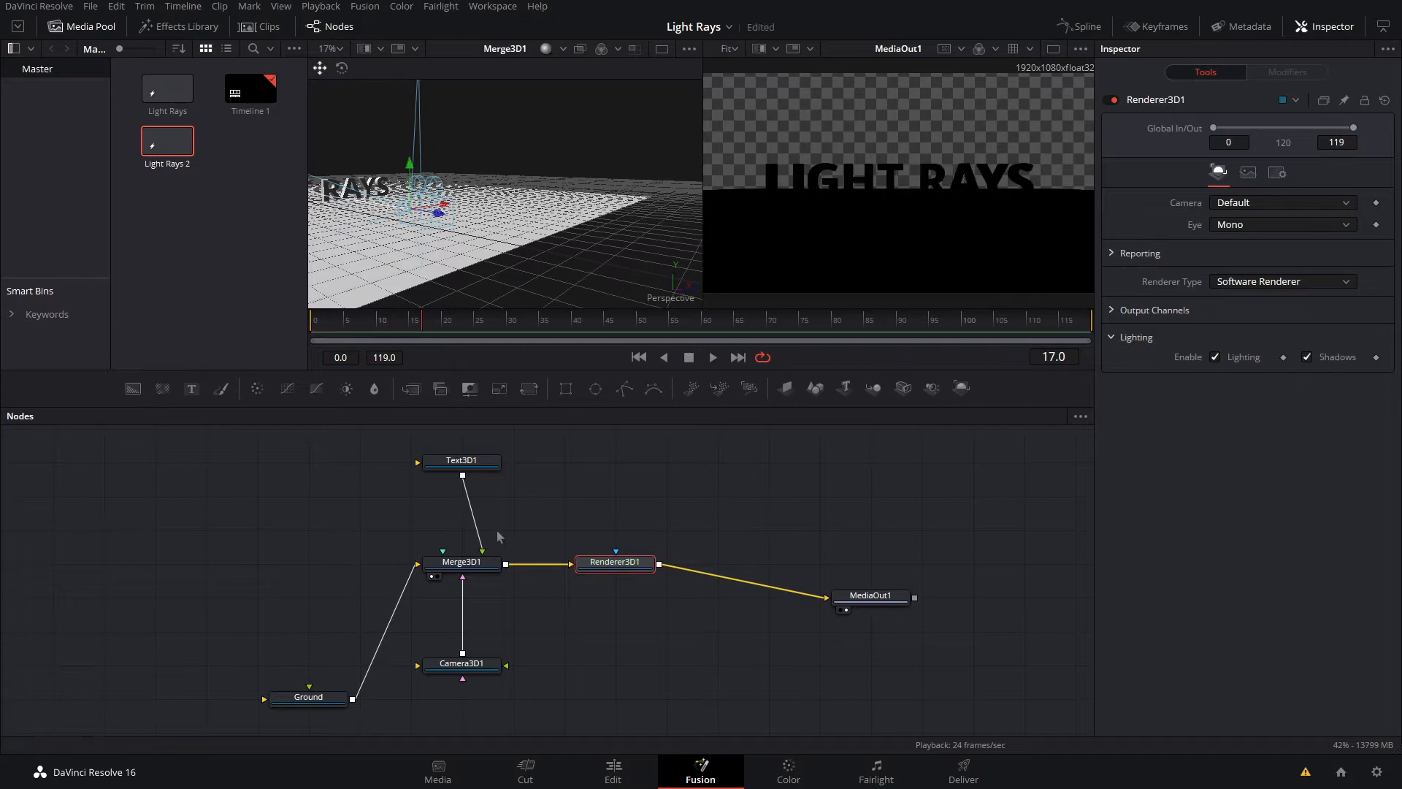
Add a SpotLight node beside Merge3D1, connect it to the merge and turn on Use Target in its transform.
{"action": "left_click_drag", "start_coordinate": [931, 387], "coordinate": [308, 563]}
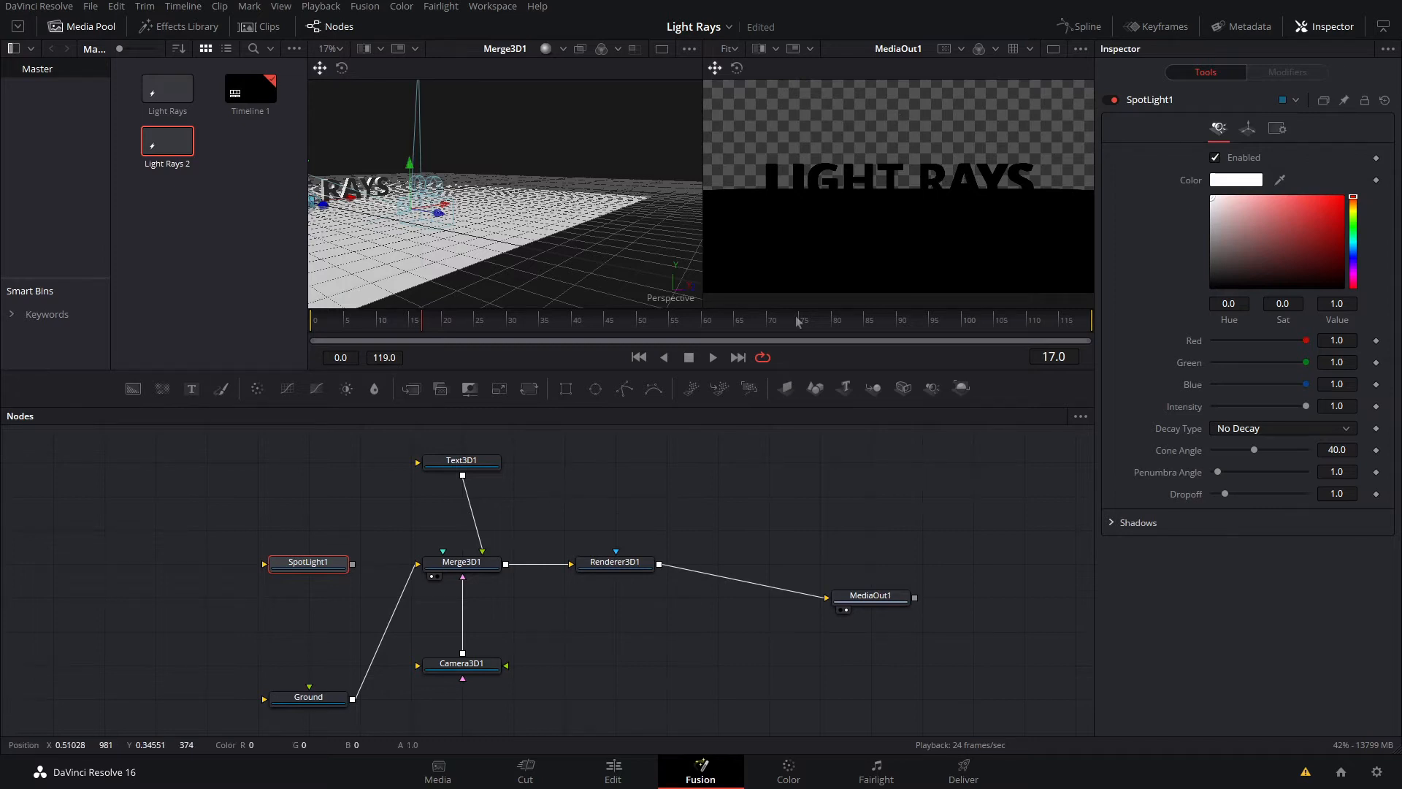
{"action": "left_click_drag", "start_coordinate": [352, 563], "coordinate": [480, 569]}
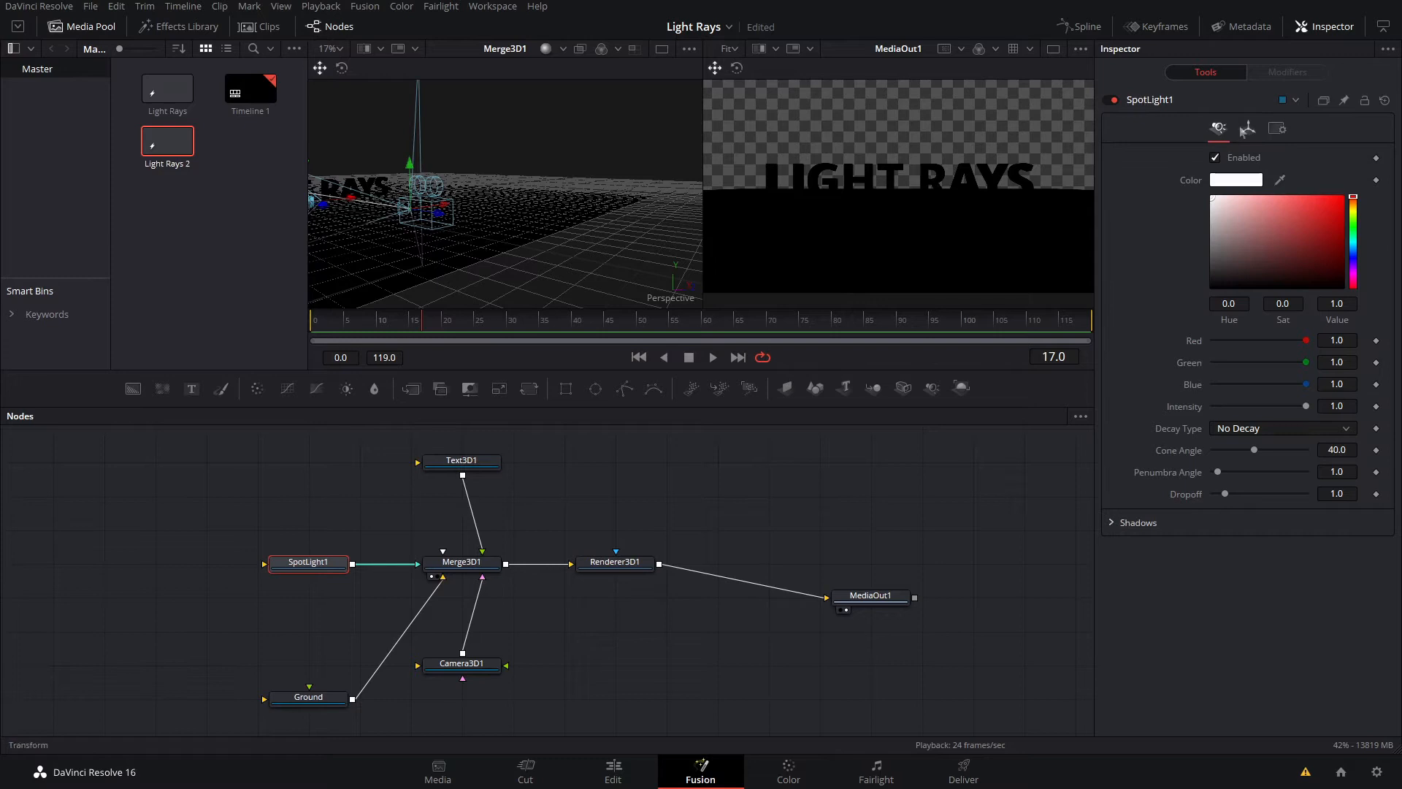
{"action": "left_click", "coordinate": [1248, 128]}
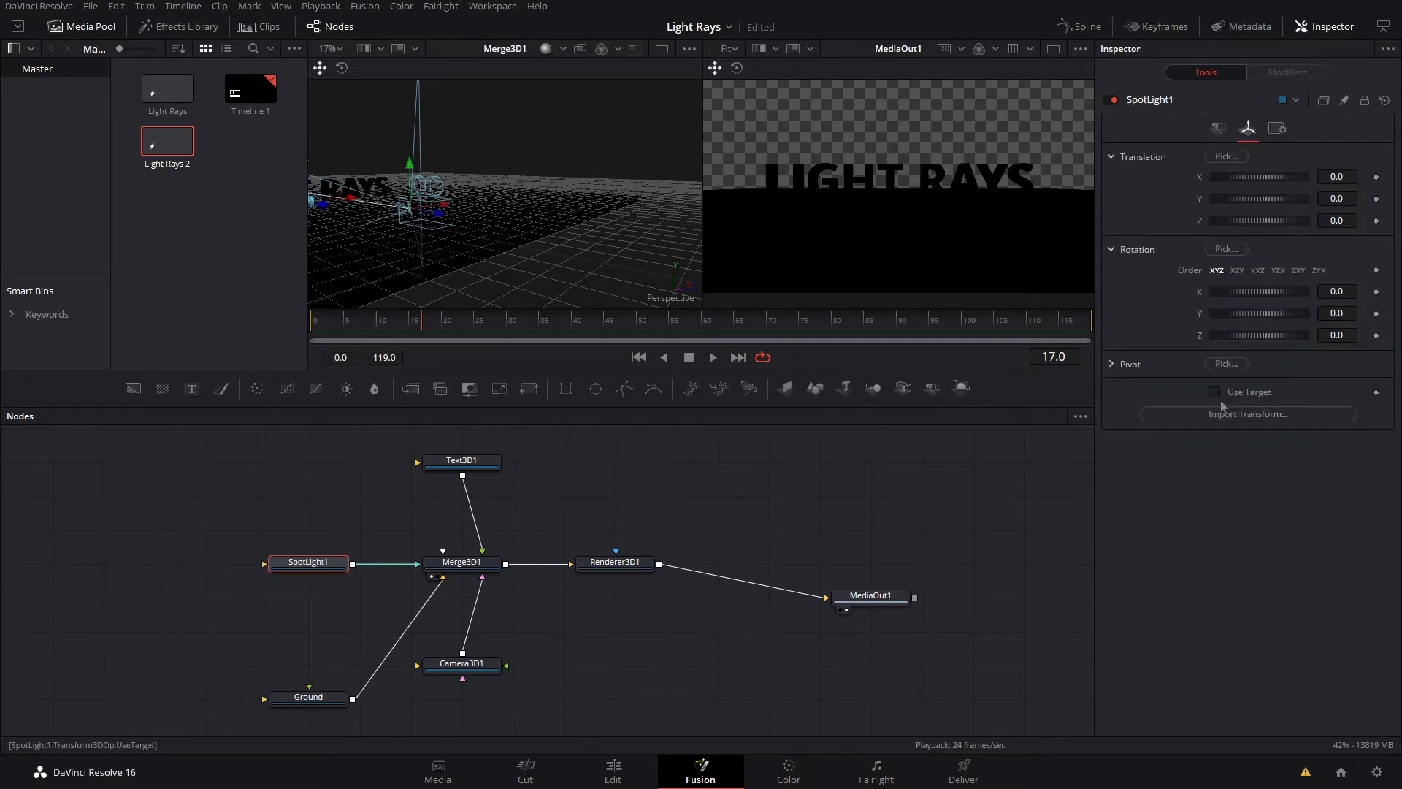
{"action": "left_click", "coordinate": [1215, 393]}
{"action": "left_click", "coordinate": [984, 493]}
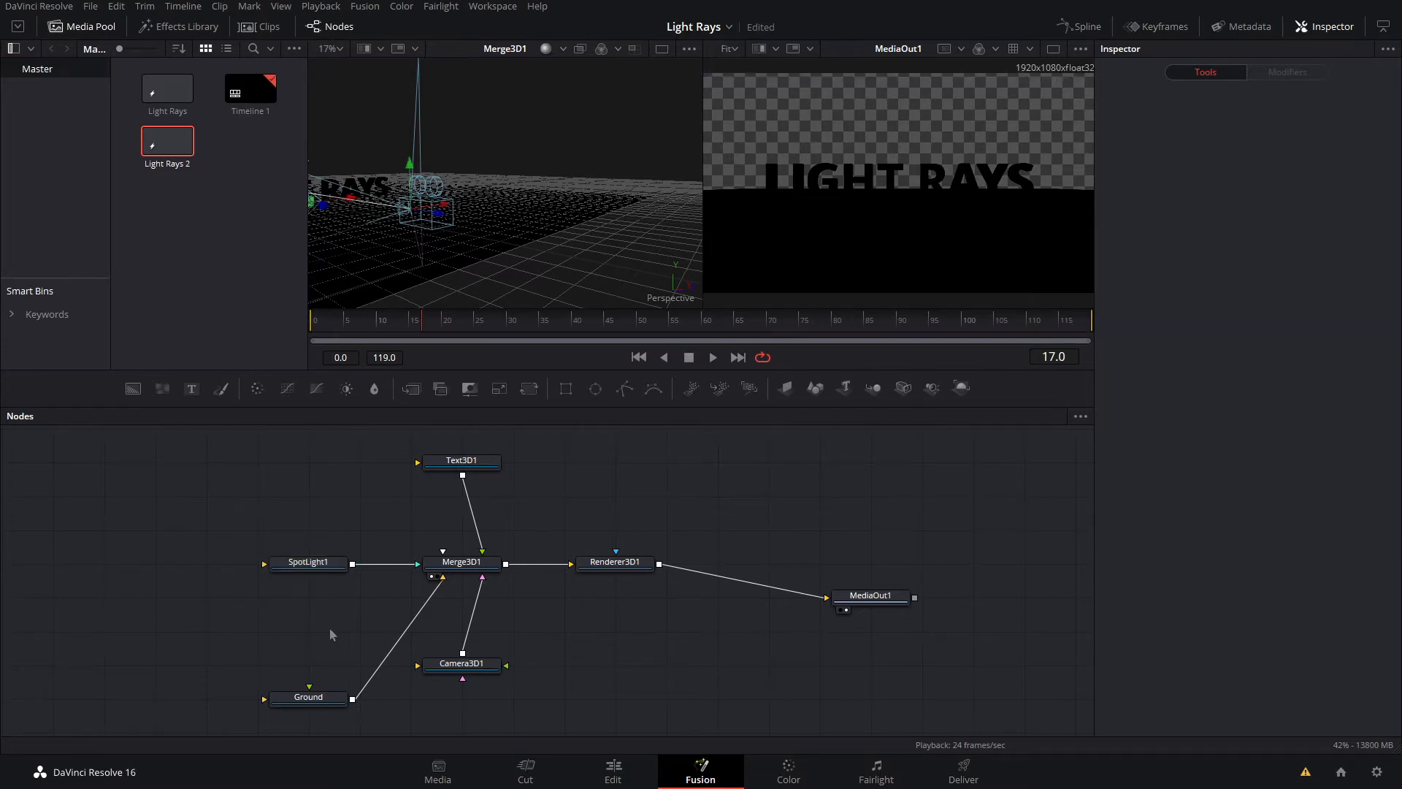
Add a Shape3D node connected to Merge3D1 and set its shape to Sphere.
{"action": "left_click_drag", "start_coordinate": [815, 388], "coordinate": [435, 567]}
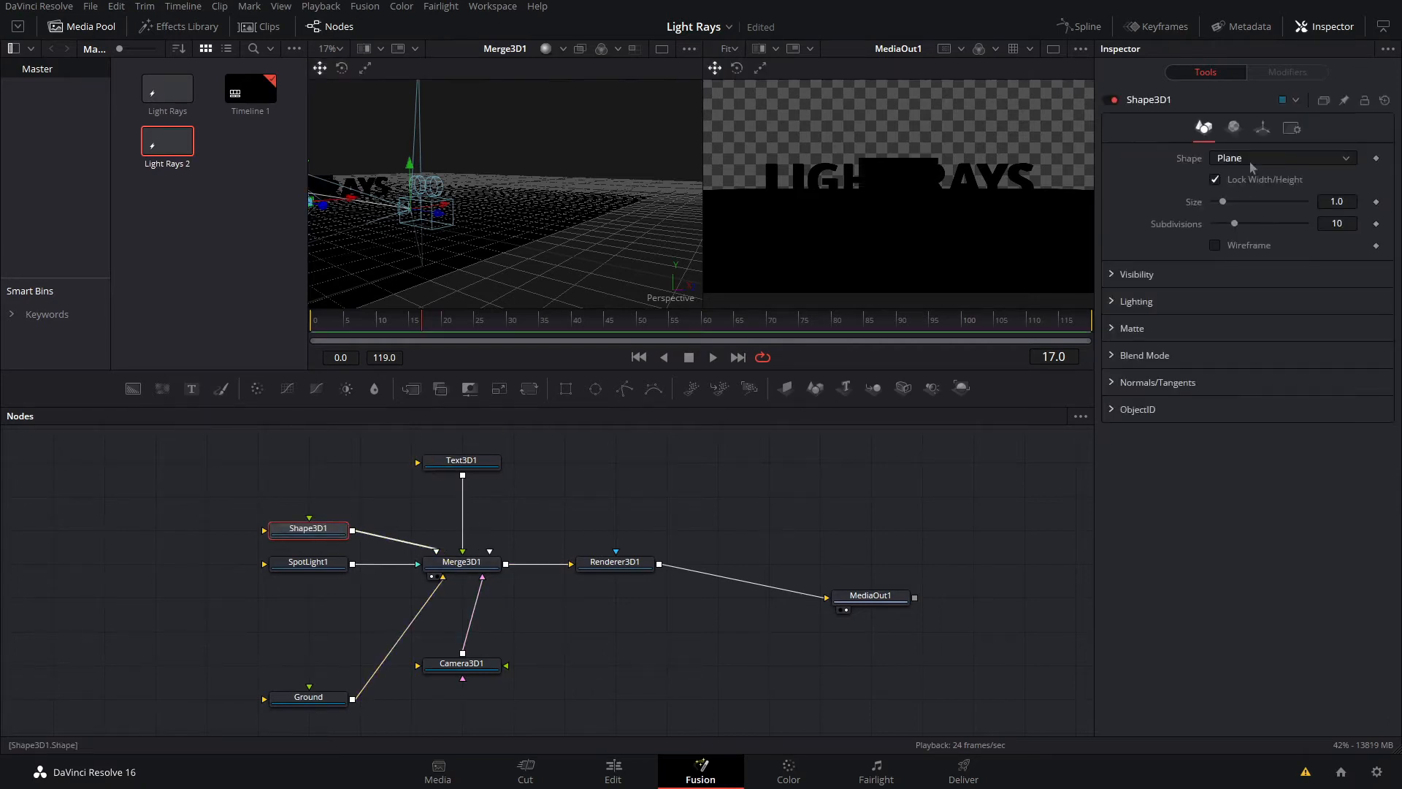
{"action": "left_click", "coordinate": [1253, 159]}
{"action": "left_click", "coordinate": [1232, 209]}
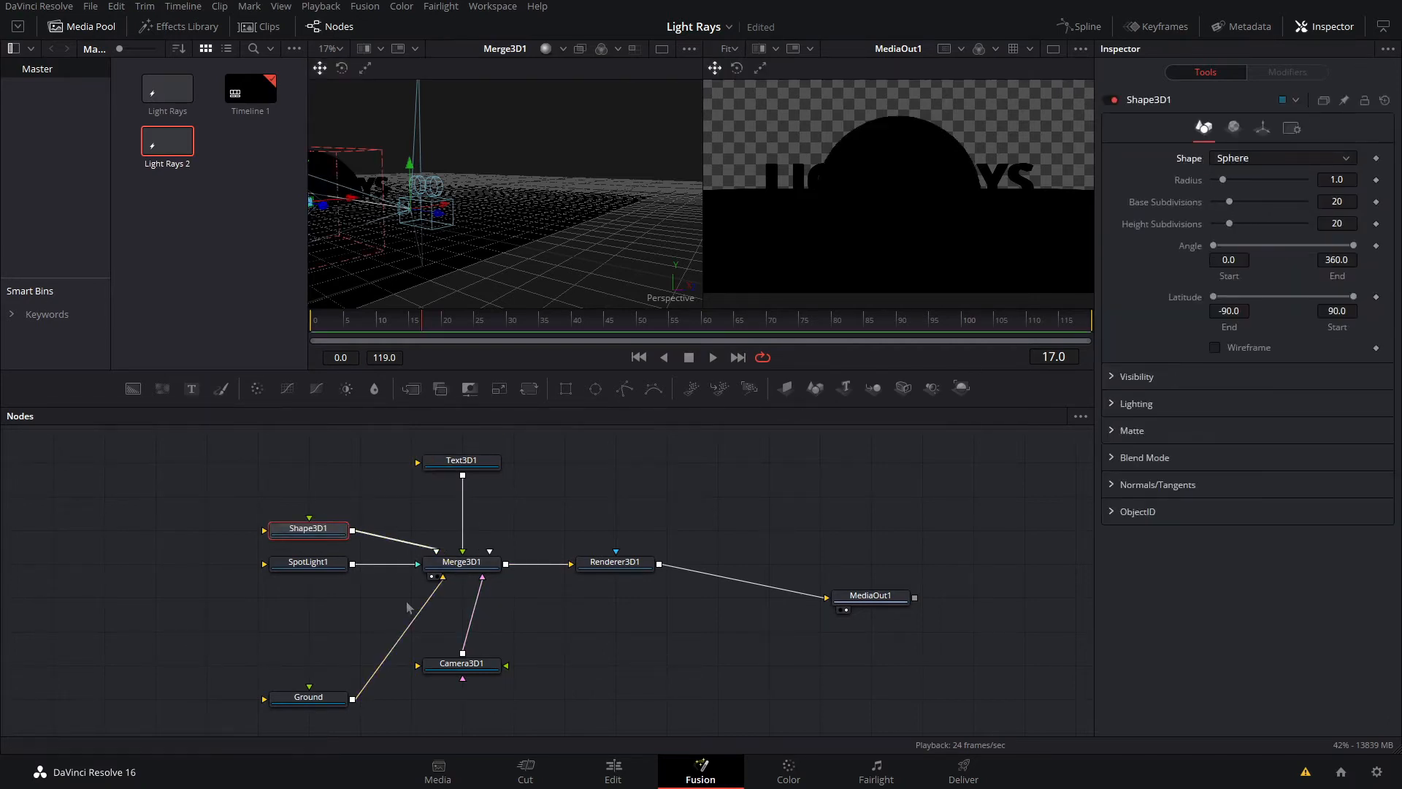
Link Shape3D1's X translation to SpotLight1's X translation with an expression, keeping both nodes' transform settings displayed together.
{"action": "left_click", "coordinate": [308, 562]}
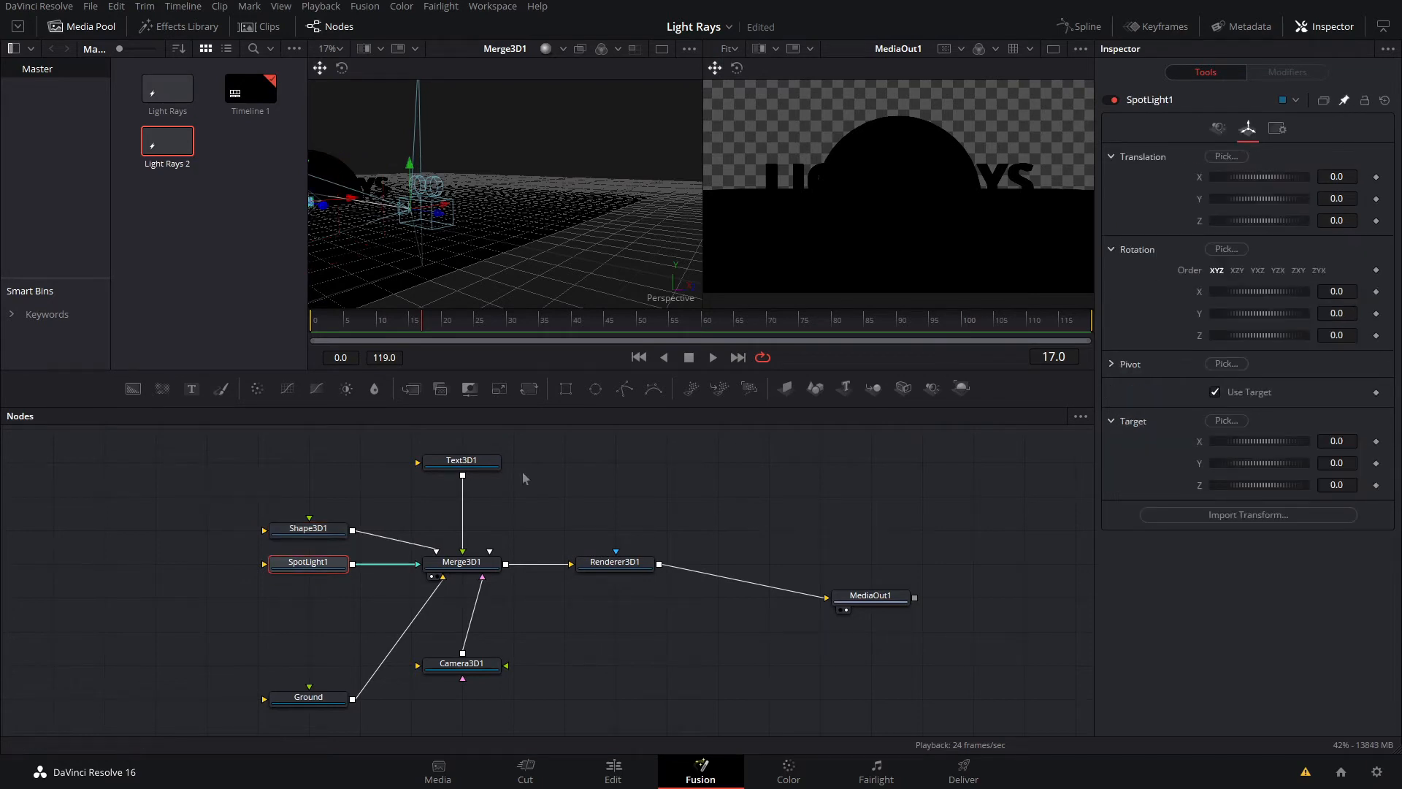
{"action": "left_click", "coordinate": [307, 528], "text": "ctrl"}
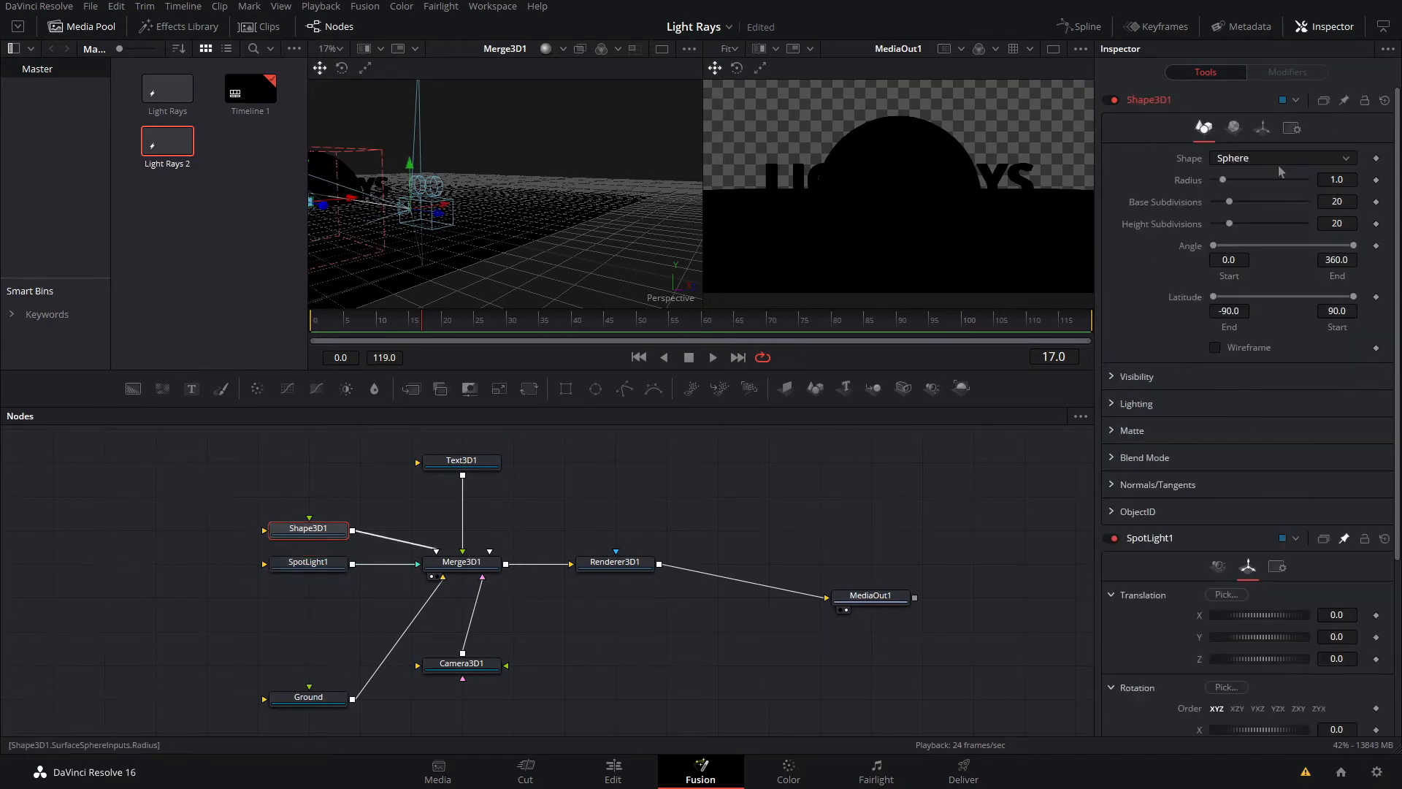
{"action": "left_click", "coordinate": [1263, 130]}
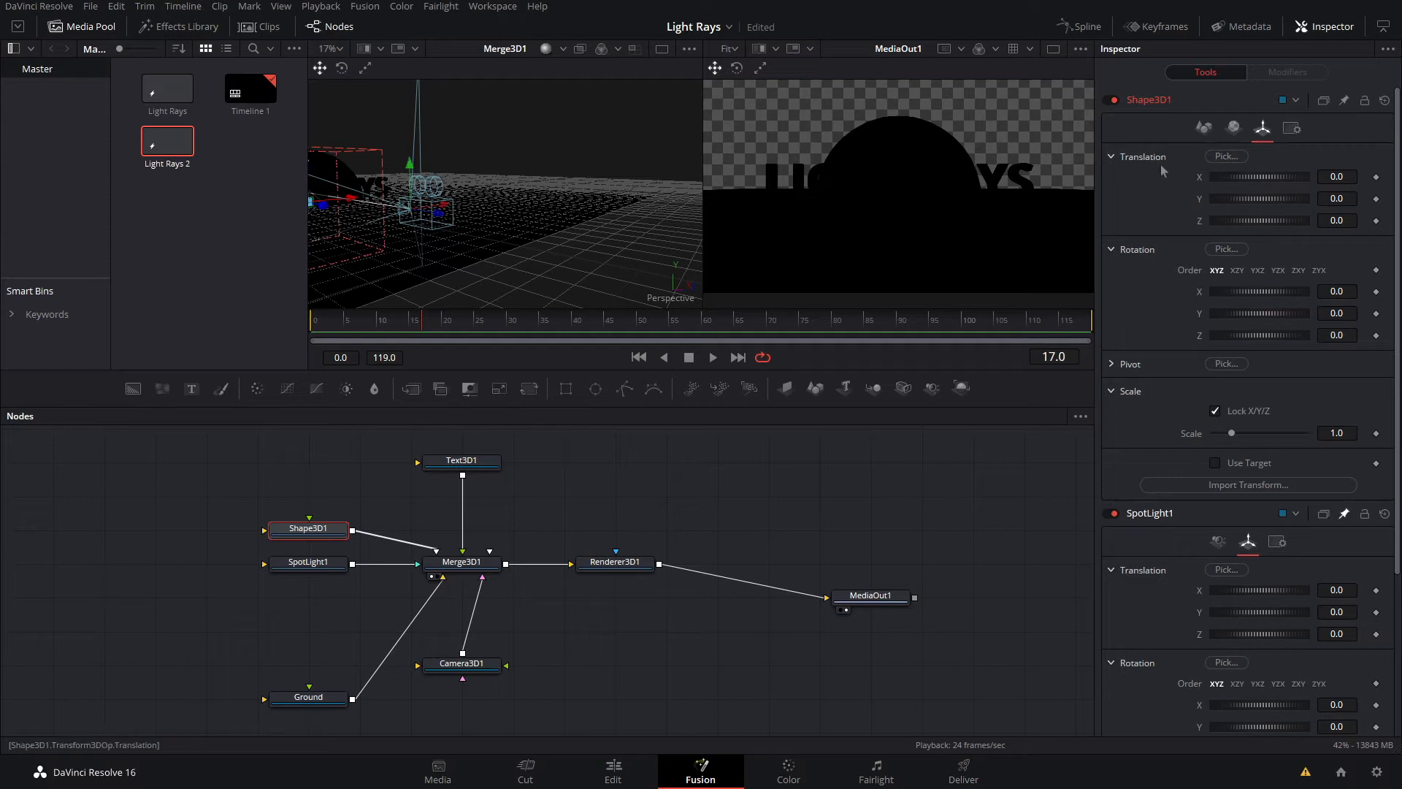
{"action": "right_click", "coordinate": [1202, 182]}
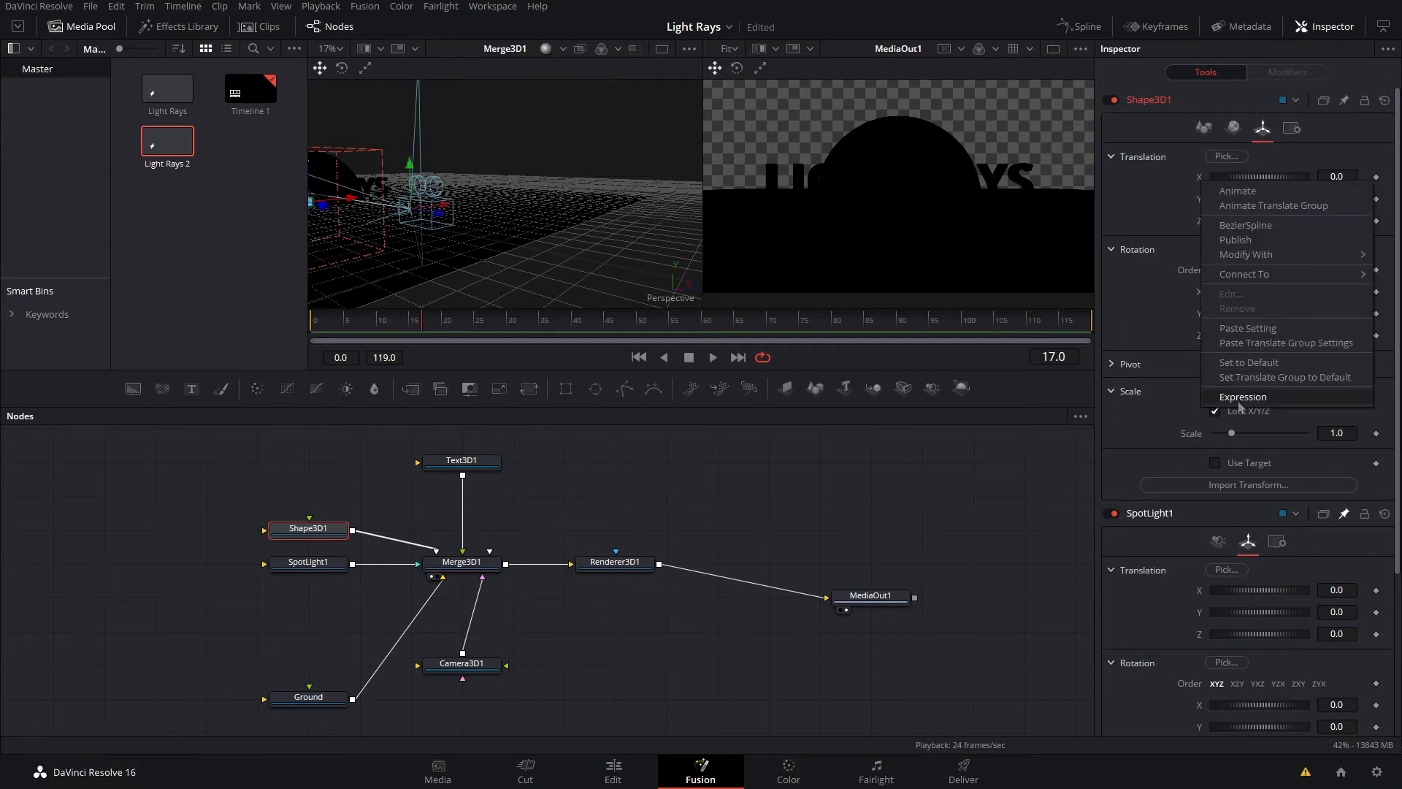
{"action": "left_click", "coordinate": [1241, 406]}
{"action": "left_click_drag", "start_coordinate": [1217, 200], "coordinate": [1201, 617]}
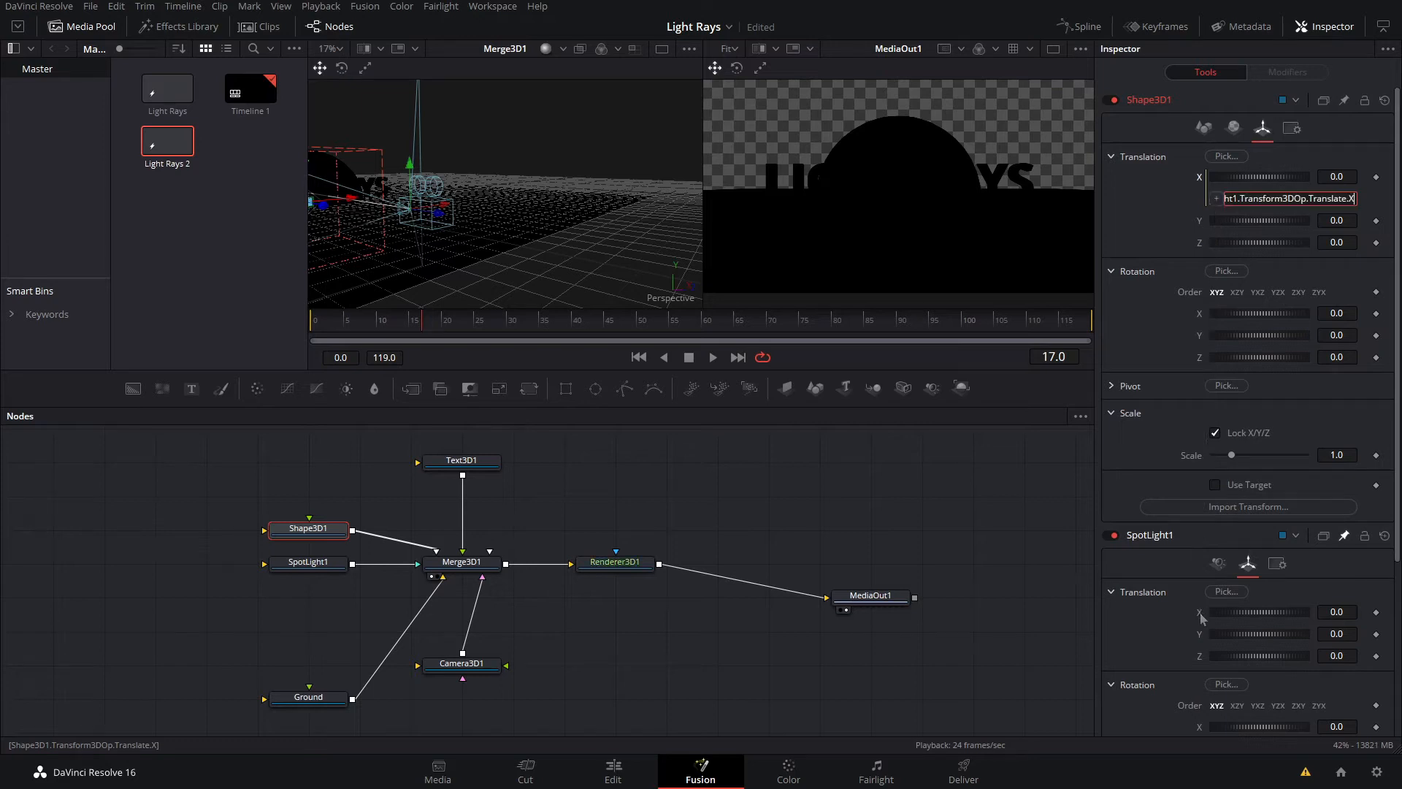
Link Shape3D1's Y and Z translation to SpotLight1's matching Y and Z translation with expressions.
{"action": "right_click", "coordinate": [1201, 220]}
{"action": "left_click", "coordinate": [1239, 443]}
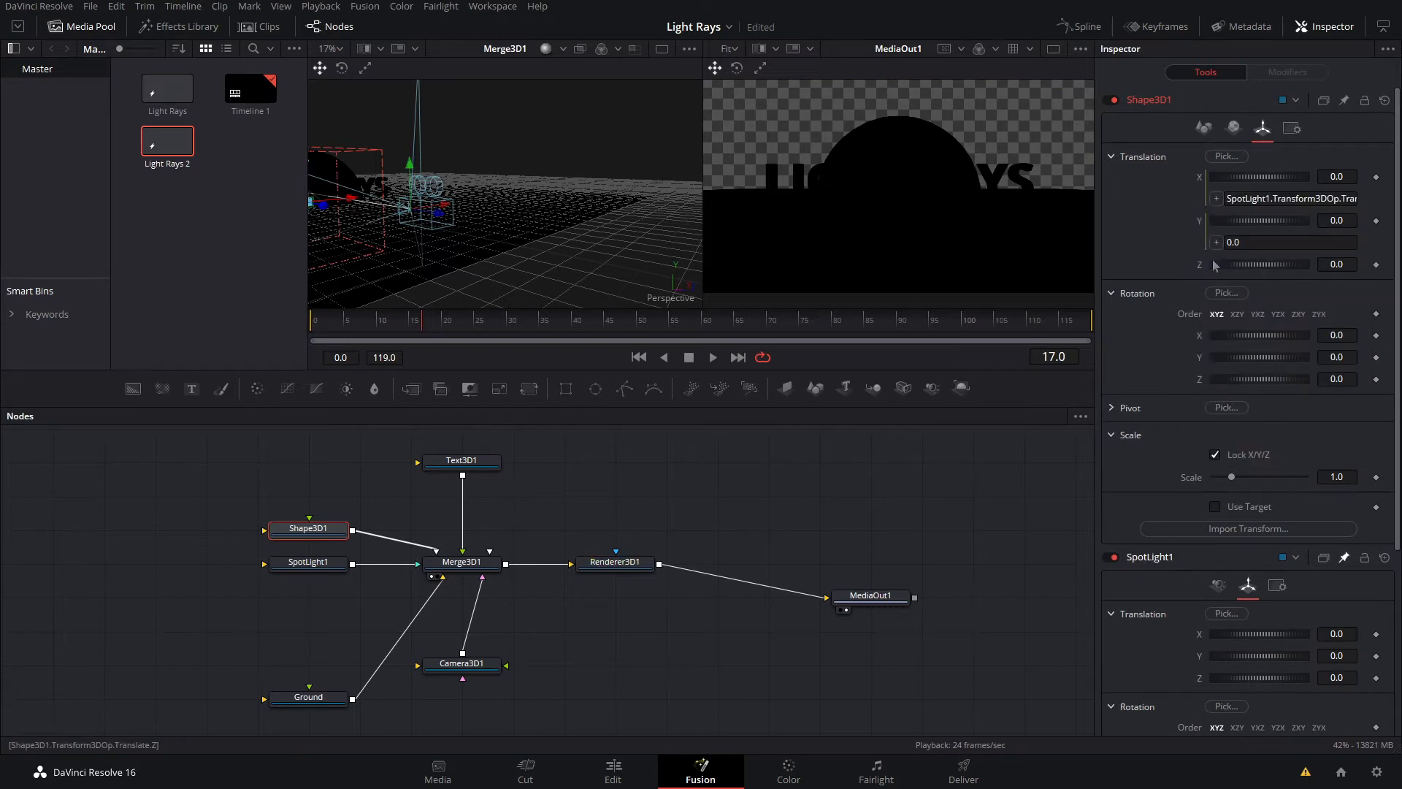
{"action": "left_click_drag", "start_coordinate": [1215, 244], "coordinate": [1202, 656]}
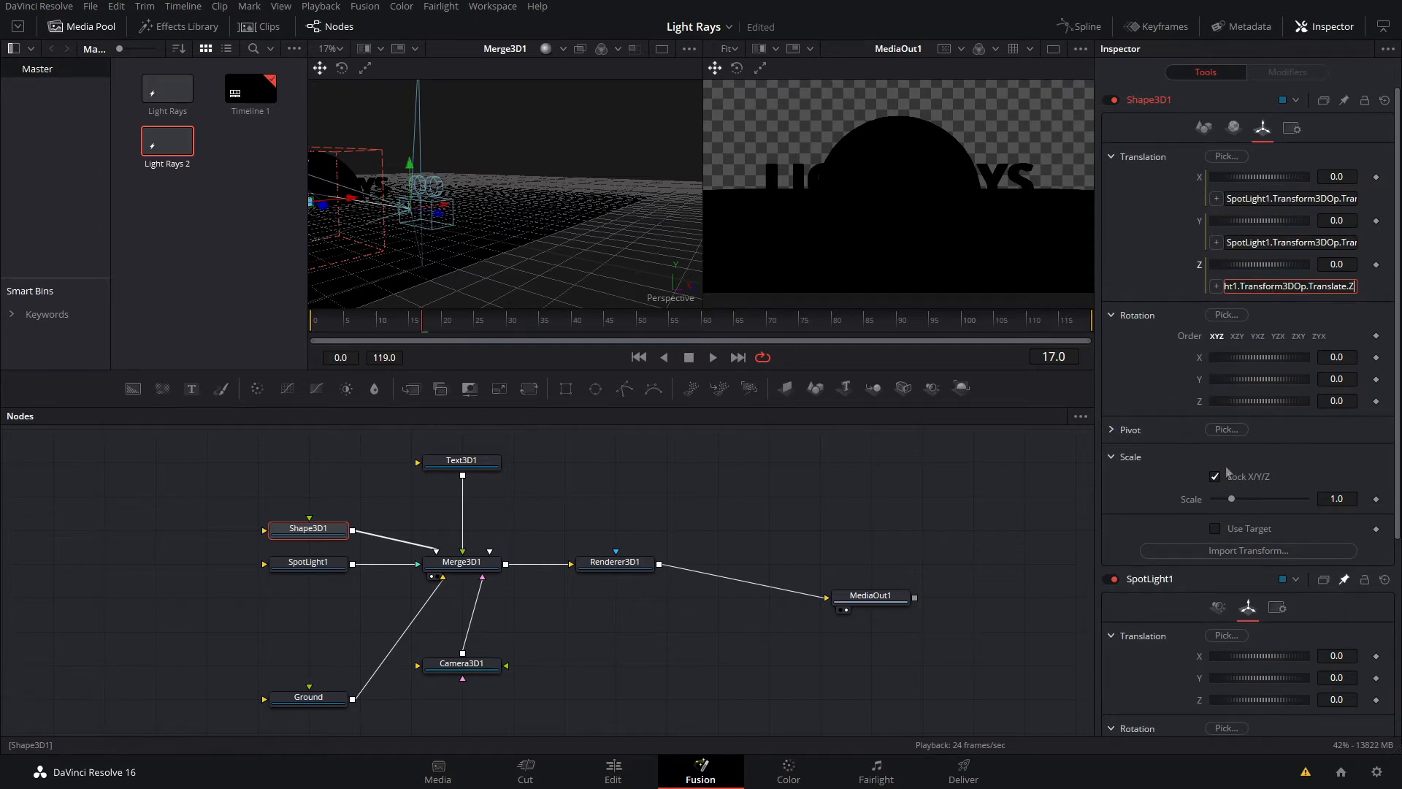
Link the red, green and blue diffuse values of Shape3D1's material to SpotLight1's colour channels with expressions.
{"action": "left_click", "coordinate": [1218, 608]}
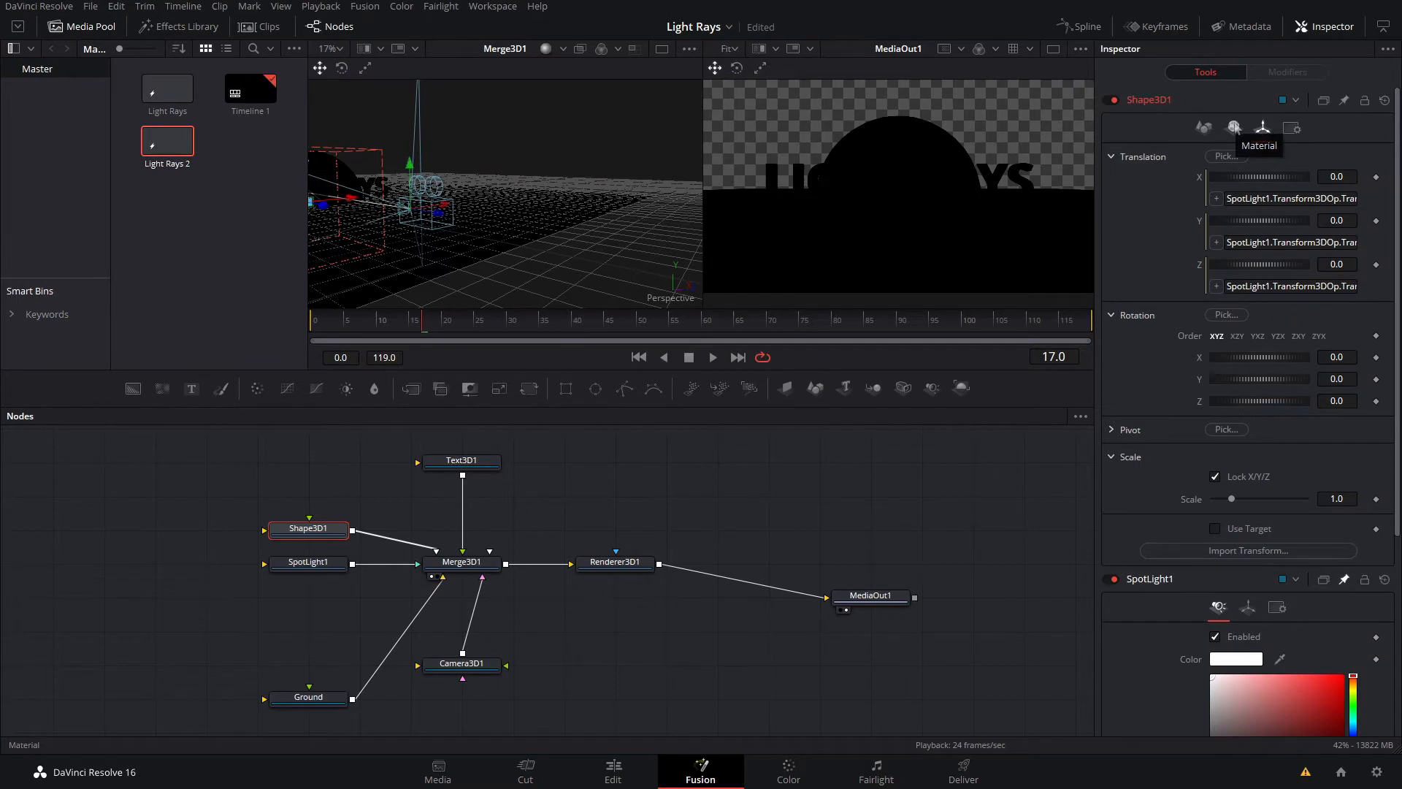
{"action": "left_click", "coordinate": [1234, 128]}
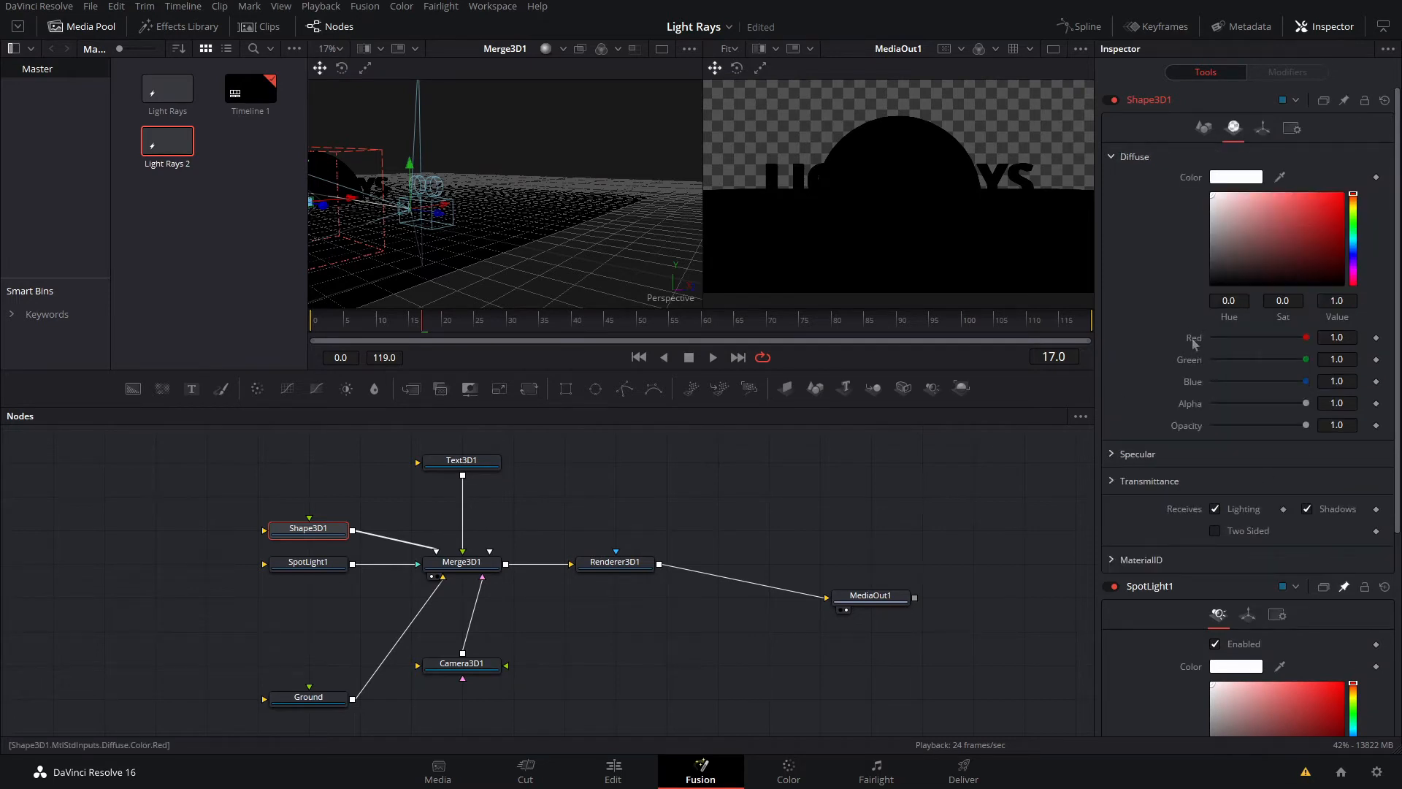
{"action": "right_click", "coordinate": [1195, 342]}
{"action": "left_click", "coordinate": [1256, 555]}
{"action": "left_click_drag", "start_coordinate": [1216, 360], "coordinate": [1241, 767]}
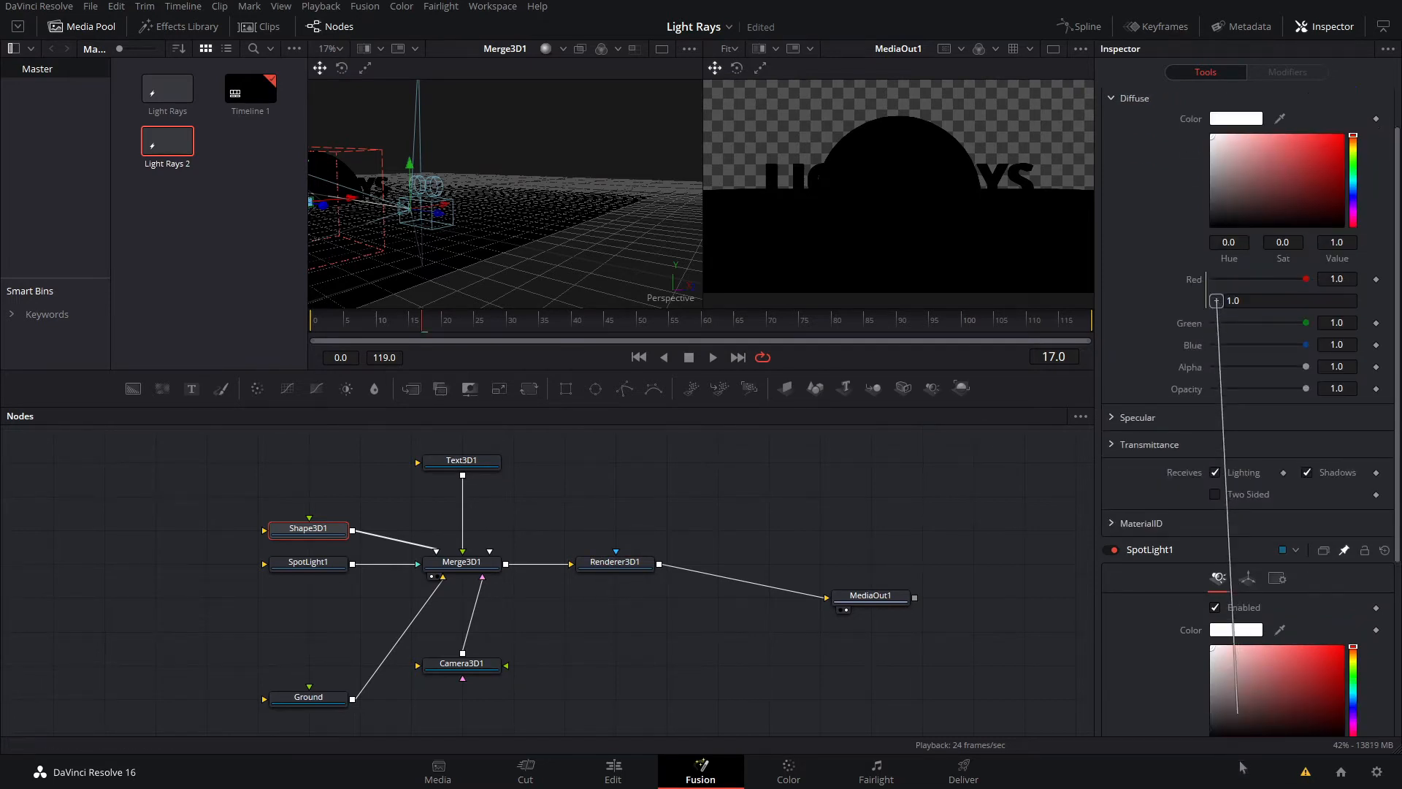
{"action": "left_click_drag", "start_coordinate": [1238, 712], "coordinate": [1196, 618]}
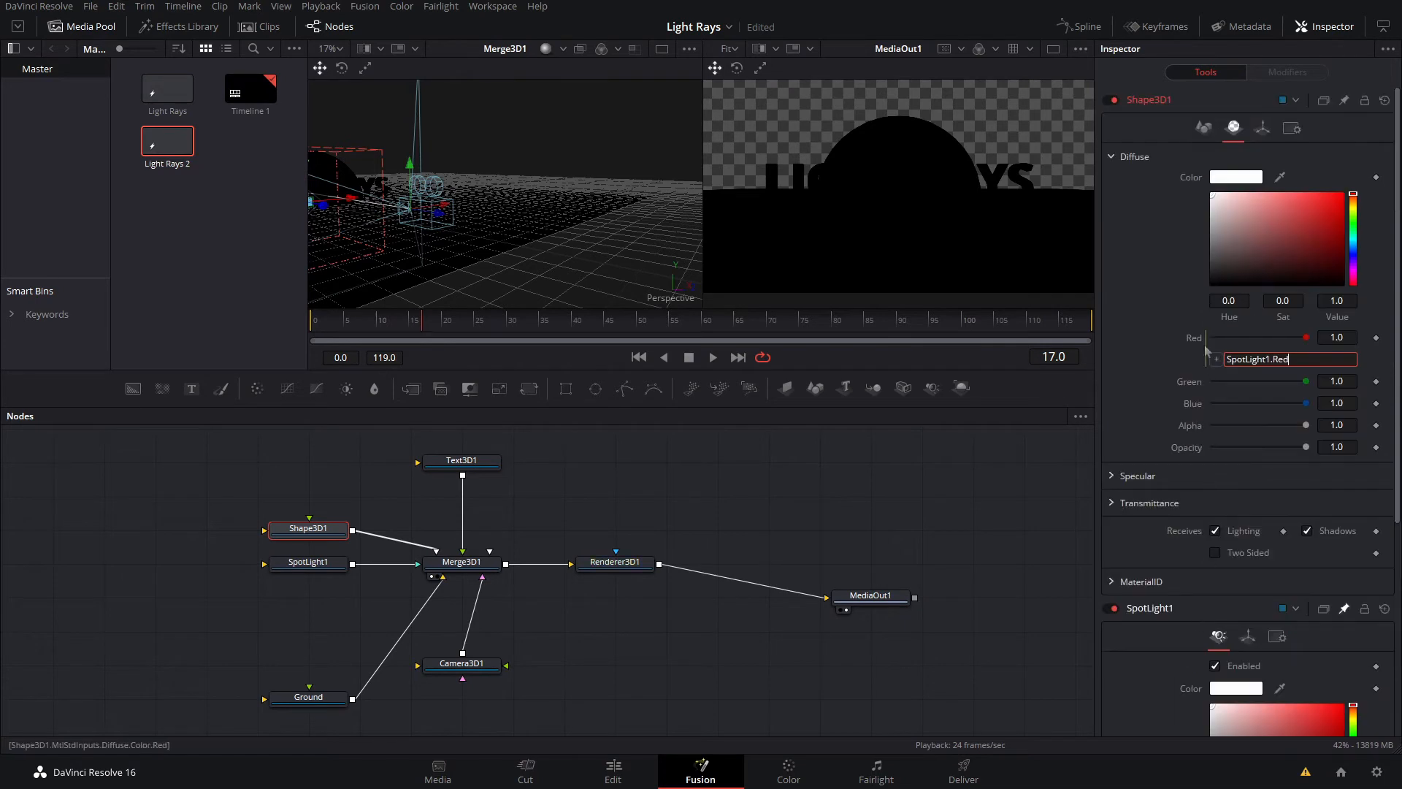
{"action": "right_click", "coordinate": [1195, 387]}
{"action": "left_click", "coordinate": [1246, 601]}
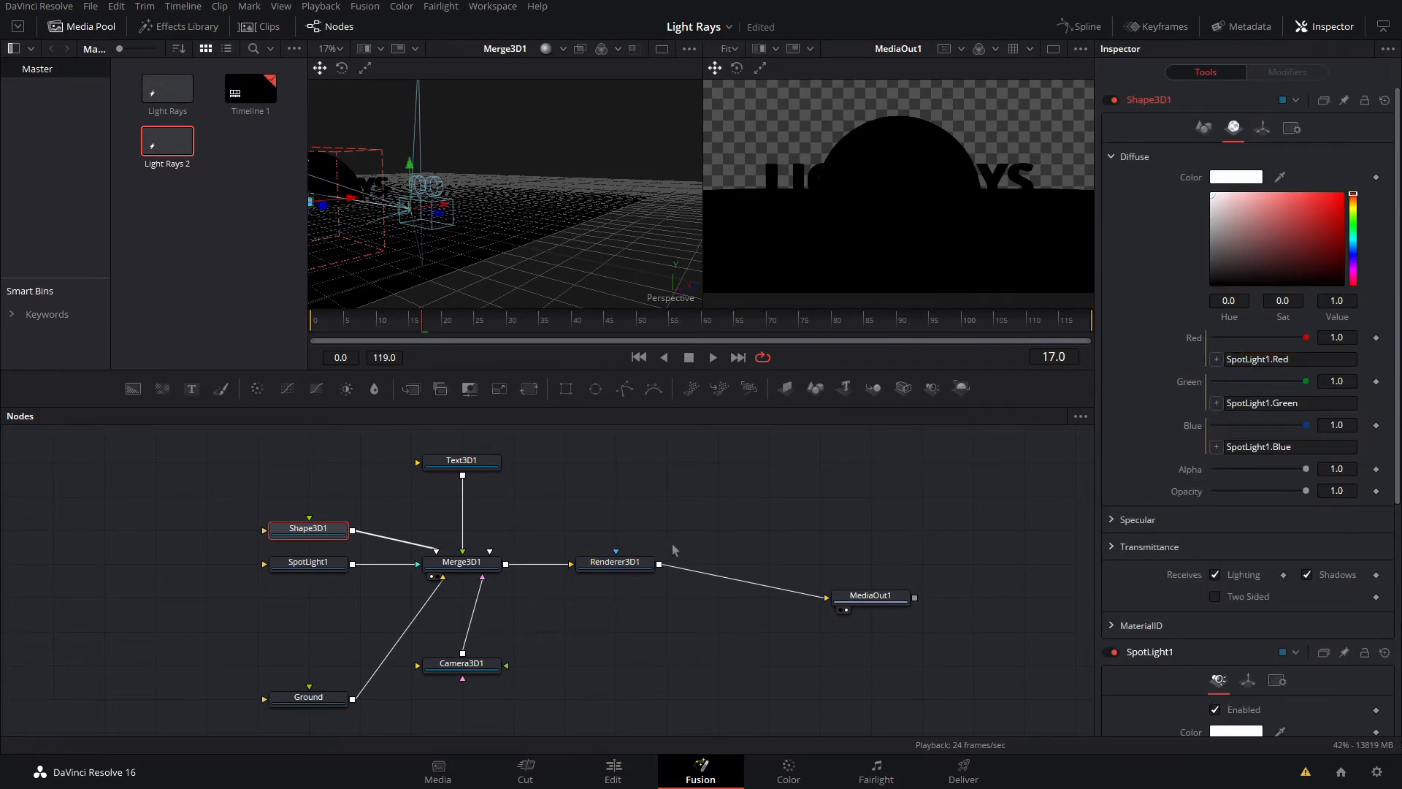
Move SpotLight1 back behind the text so that it shines between the letters toward the camera.
{"action": "left_click", "coordinate": [615, 562]}
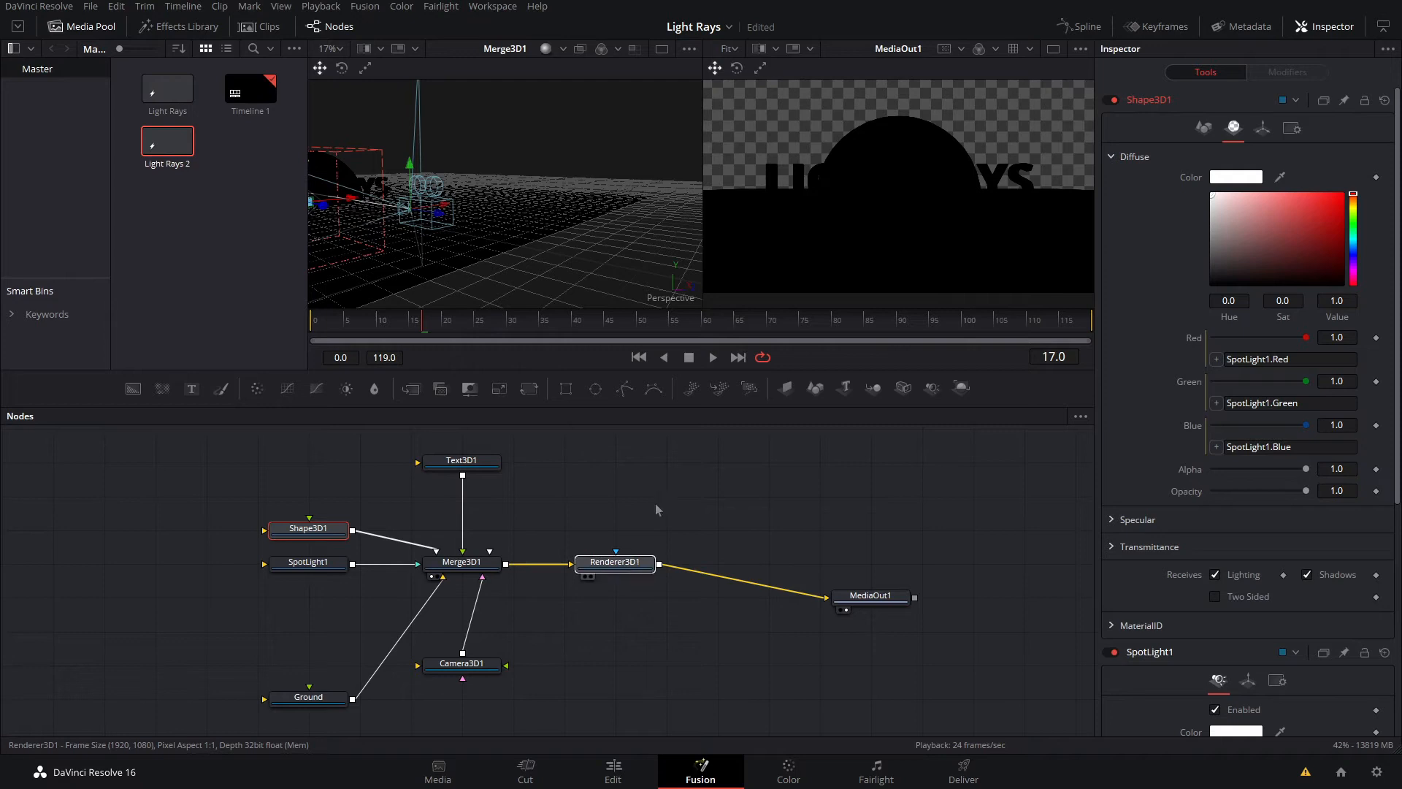
{"action": "left_click", "coordinate": [327, 573]}
{"action": "left_click_drag", "start_coordinate": [577, 271], "coordinate": [405, 235]}
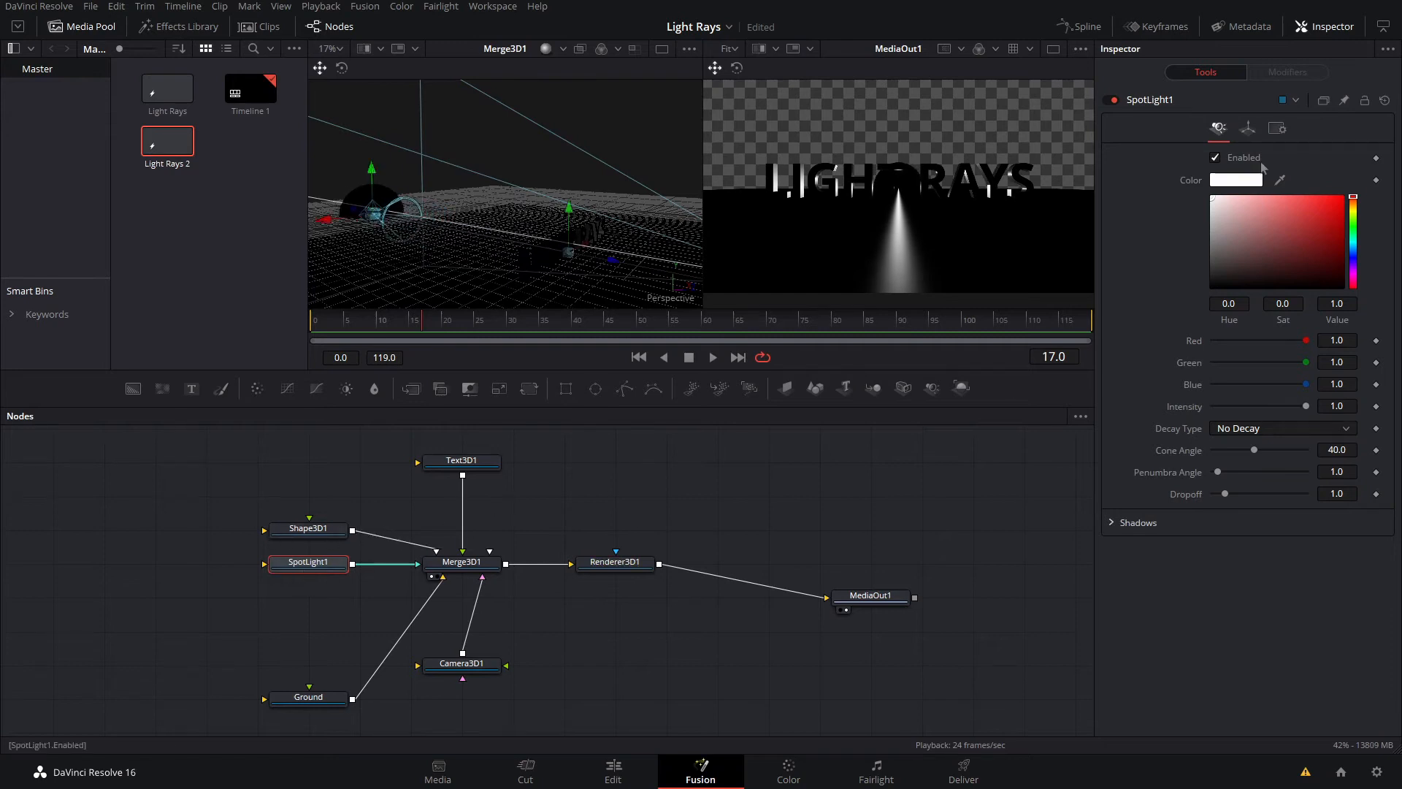
{"action": "left_click_drag", "start_coordinate": [563, 264], "coordinate": [624, 238]}
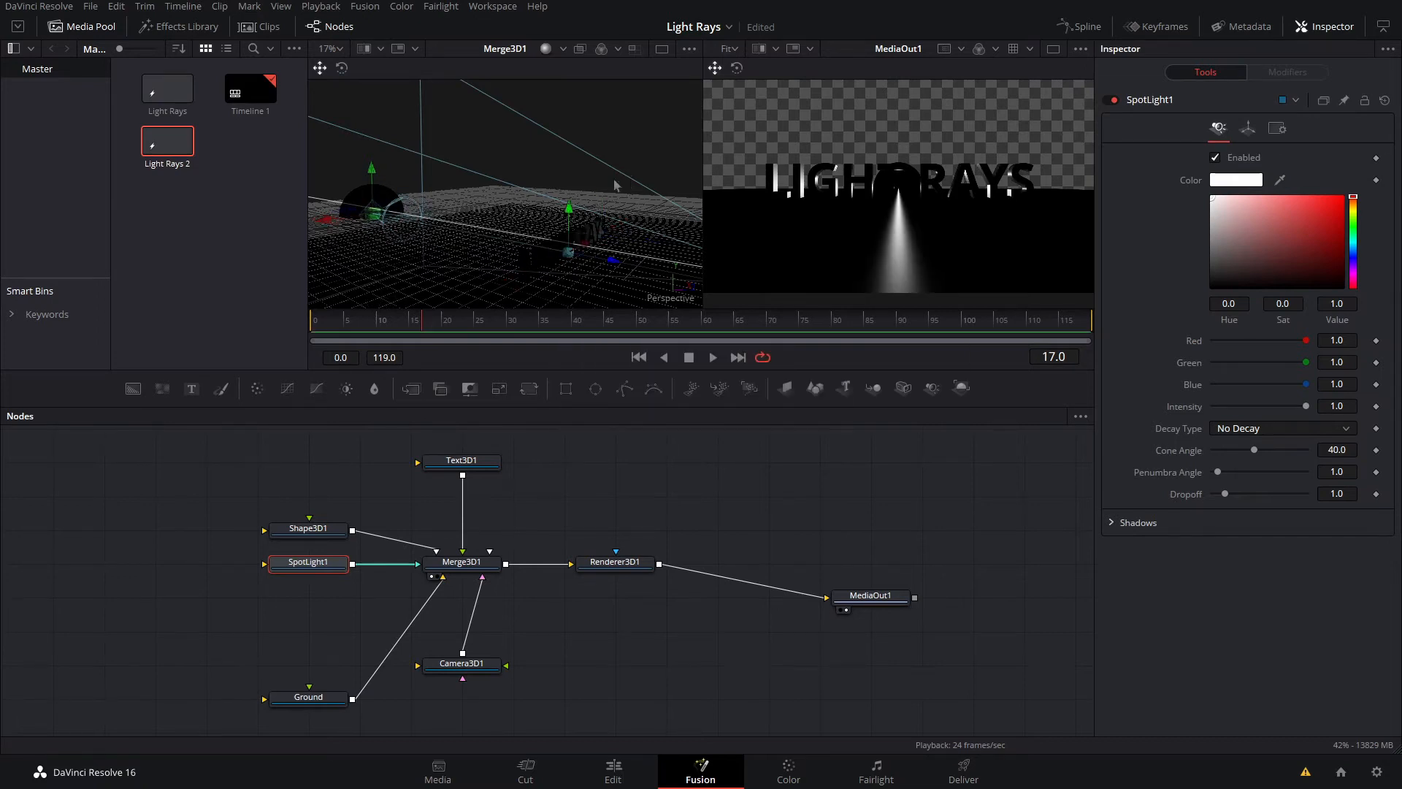
{"action": "left_click_drag", "start_coordinate": [433, 274], "coordinate": [527, 293]}
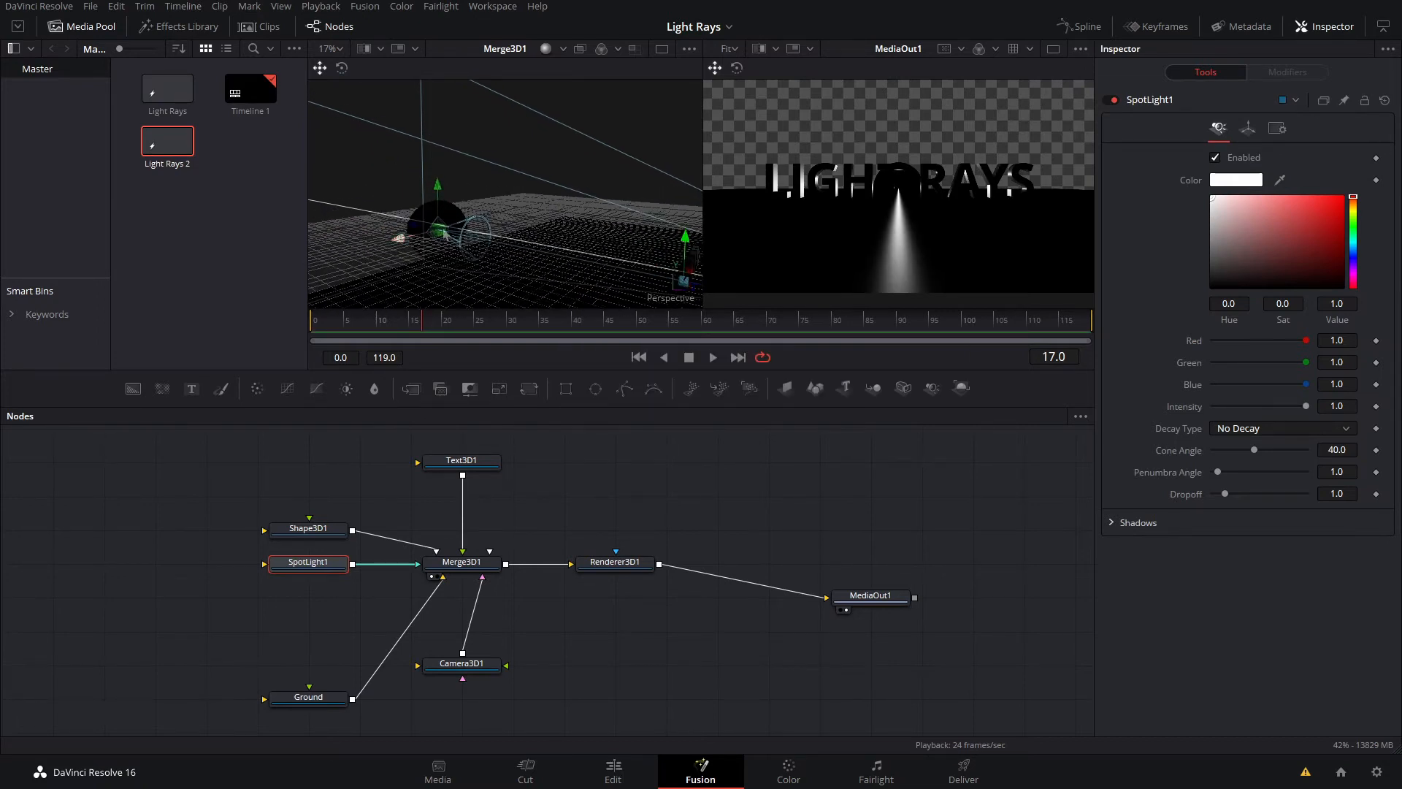
Stop Shape3D1's material from receiving lighting and shadows.
{"action": "left_click", "coordinate": [307, 531]}
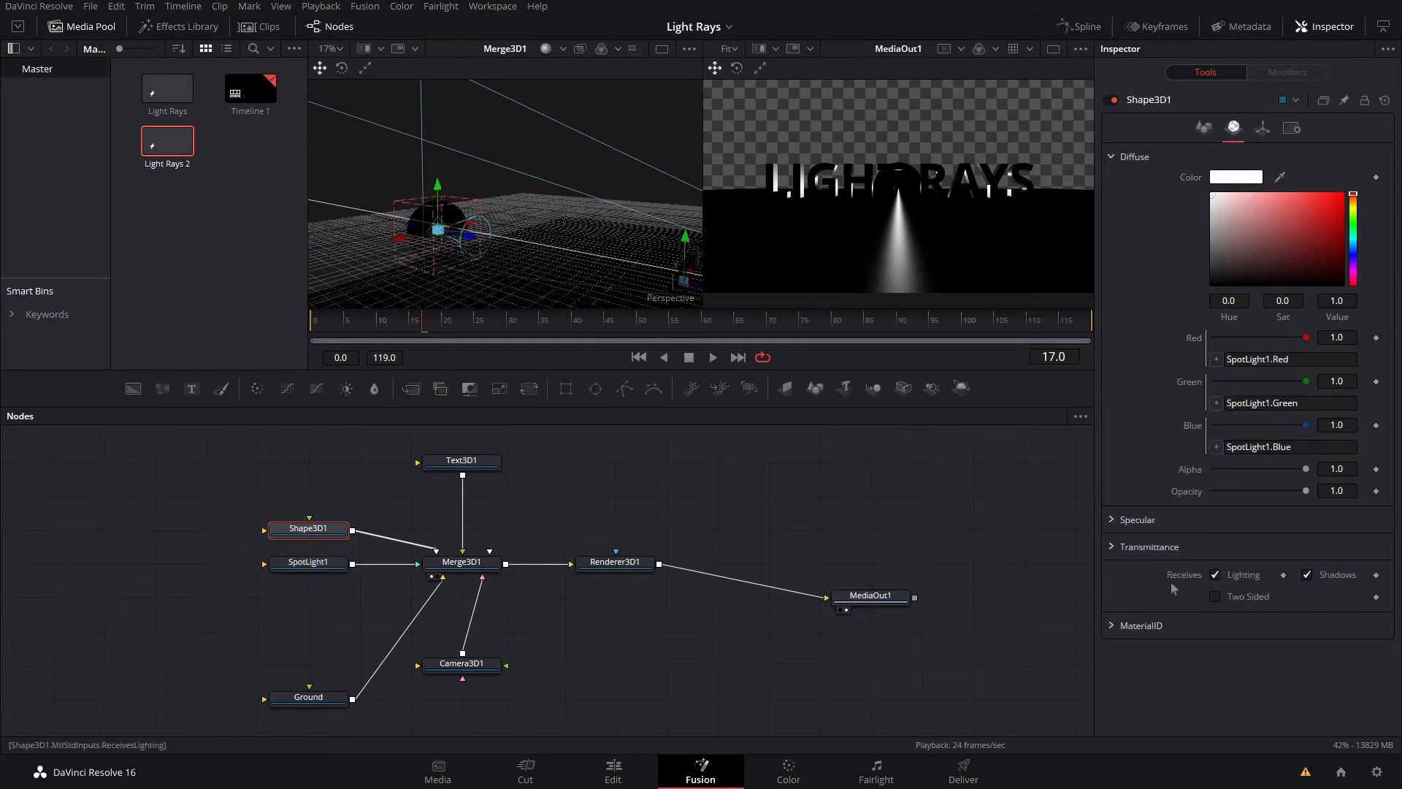
{"action": "left_click", "coordinate": [1307, 575]}
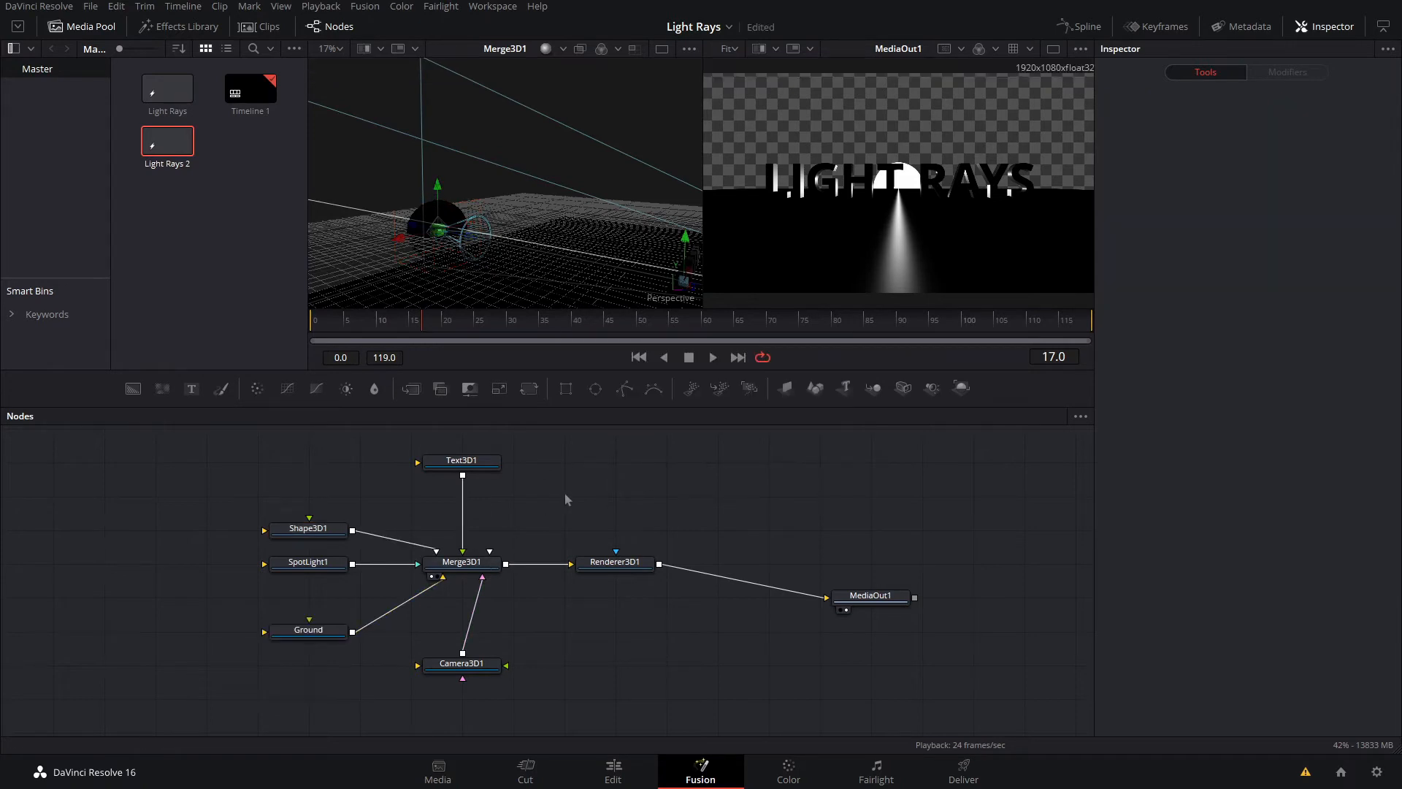
Add a Directional Light node and connect its output to Merge3D1.
{"action": "key", "text": "shift+space"}
{"action": "type", "text": "dir"}
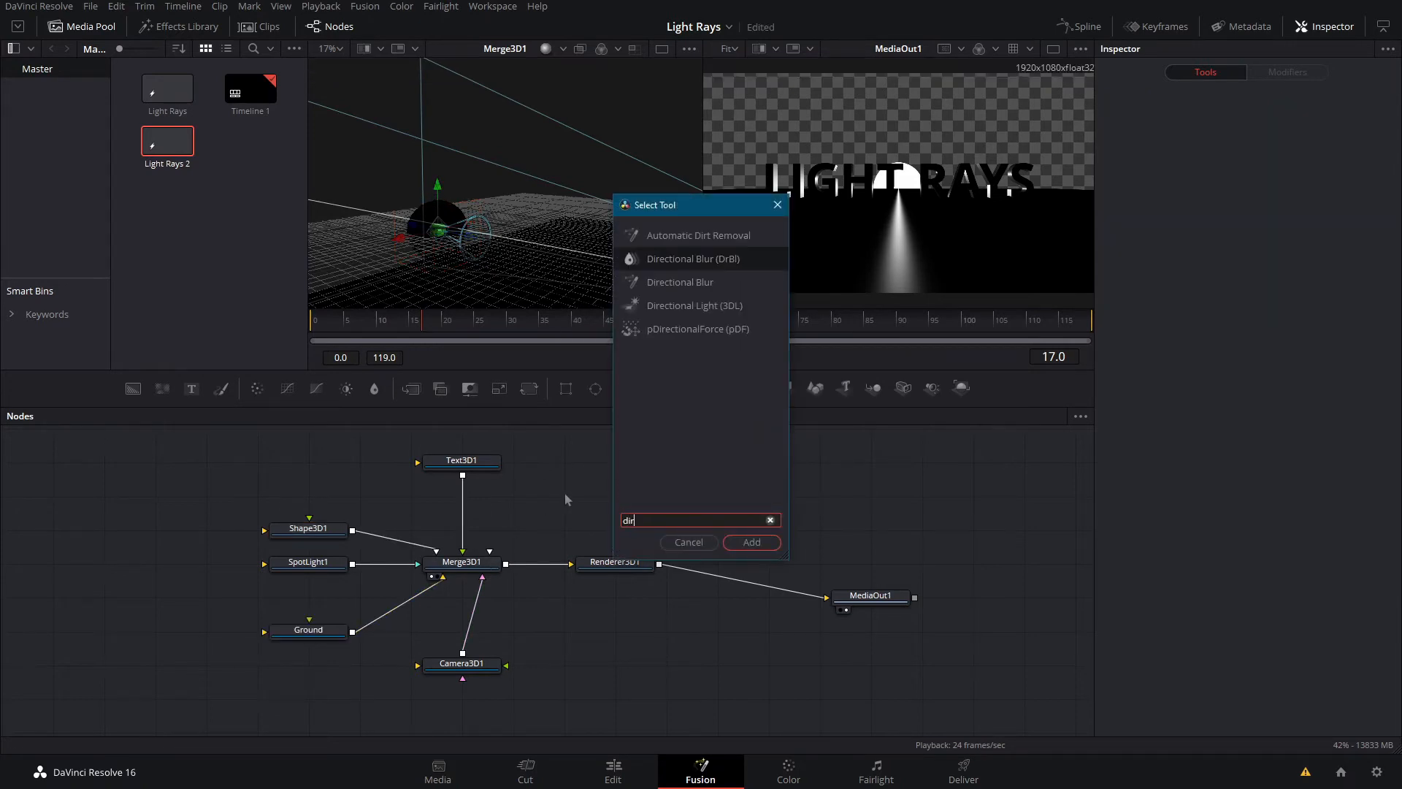
{"action": "key", "text": "Down"}
{"action": "key", "text": "Down"}
{"action": "key", "text": "Return"}
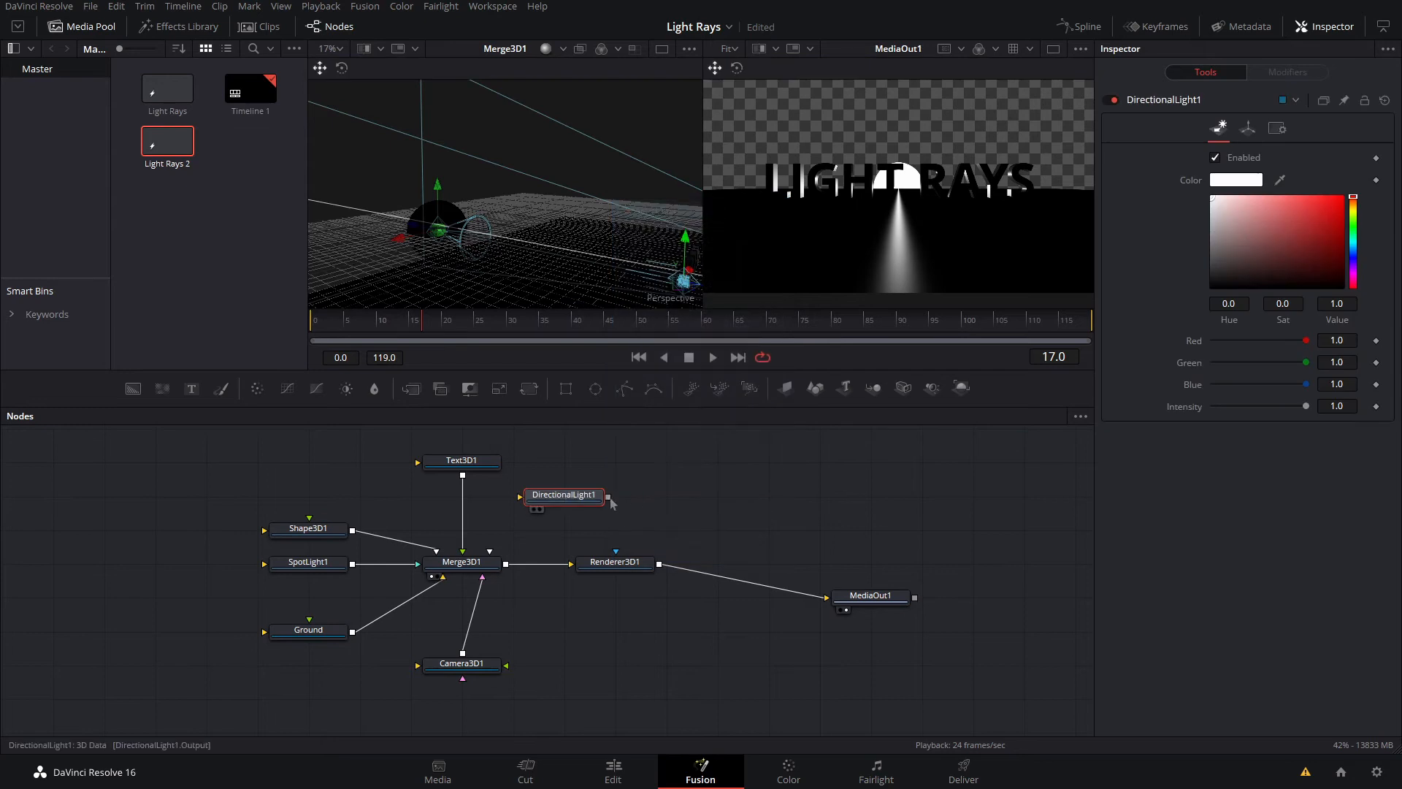
{"action": "left_click_drag", "start_coordinate": [608, 497], "coordinate": [476, 570]}
Raise the directional light above the ground in front of the text and rotate it to shine down onto the scene.
{"action": "scroll", "coordinate": [534, 250], "scroll_direction": "down", "scroll_amount": 3}
{"action": "left_click_drag", "start_coordinate": [566, 262], "coordinate": [524, 300]}
{"action": "left_click_drag", "start_coordinate": [561, 228], "coordinate": [655, 263]}
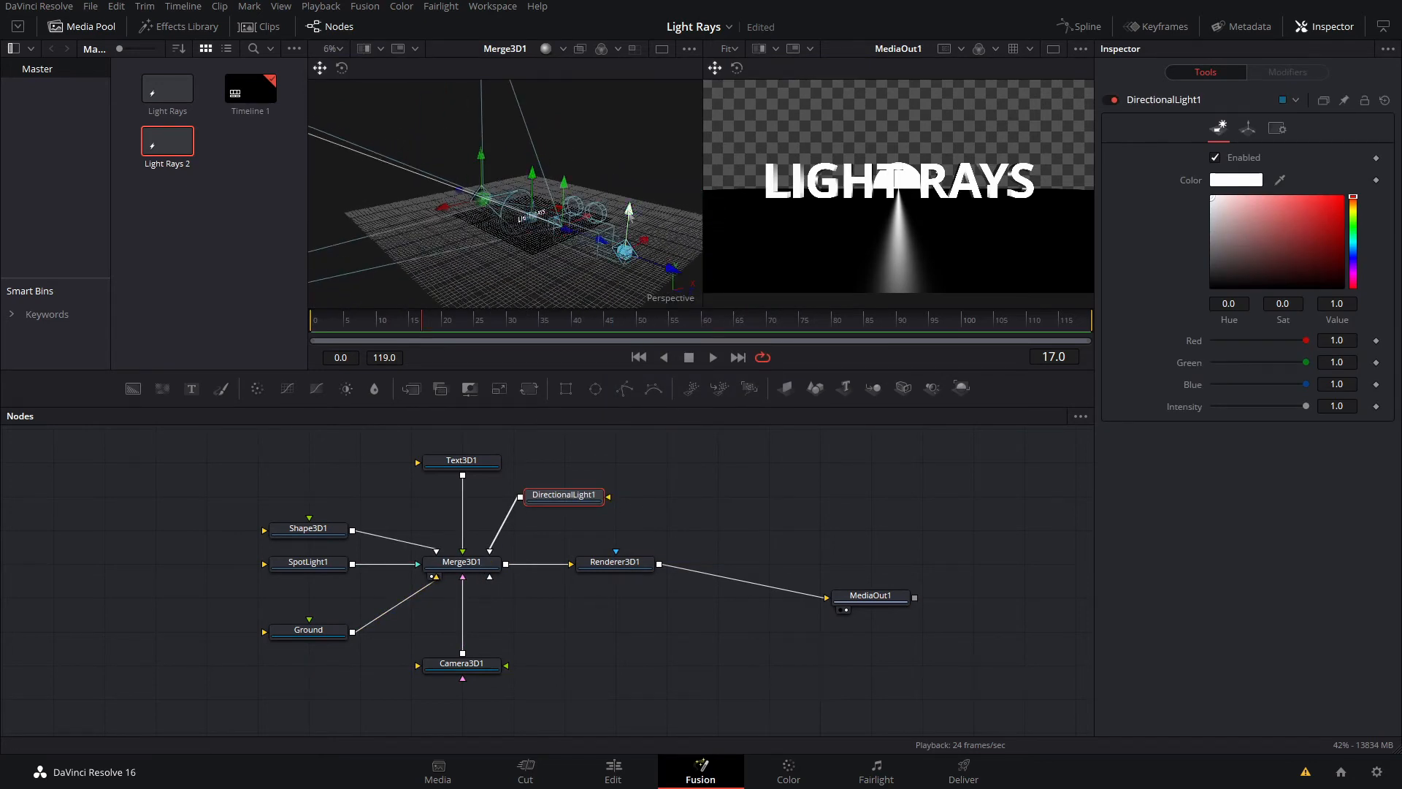
{"action": "left_click_drag", "start_coordinate": [629, 215], "coordinate": [736, 205]}
{"action": "left_click", "coordinate": [342, 68]}
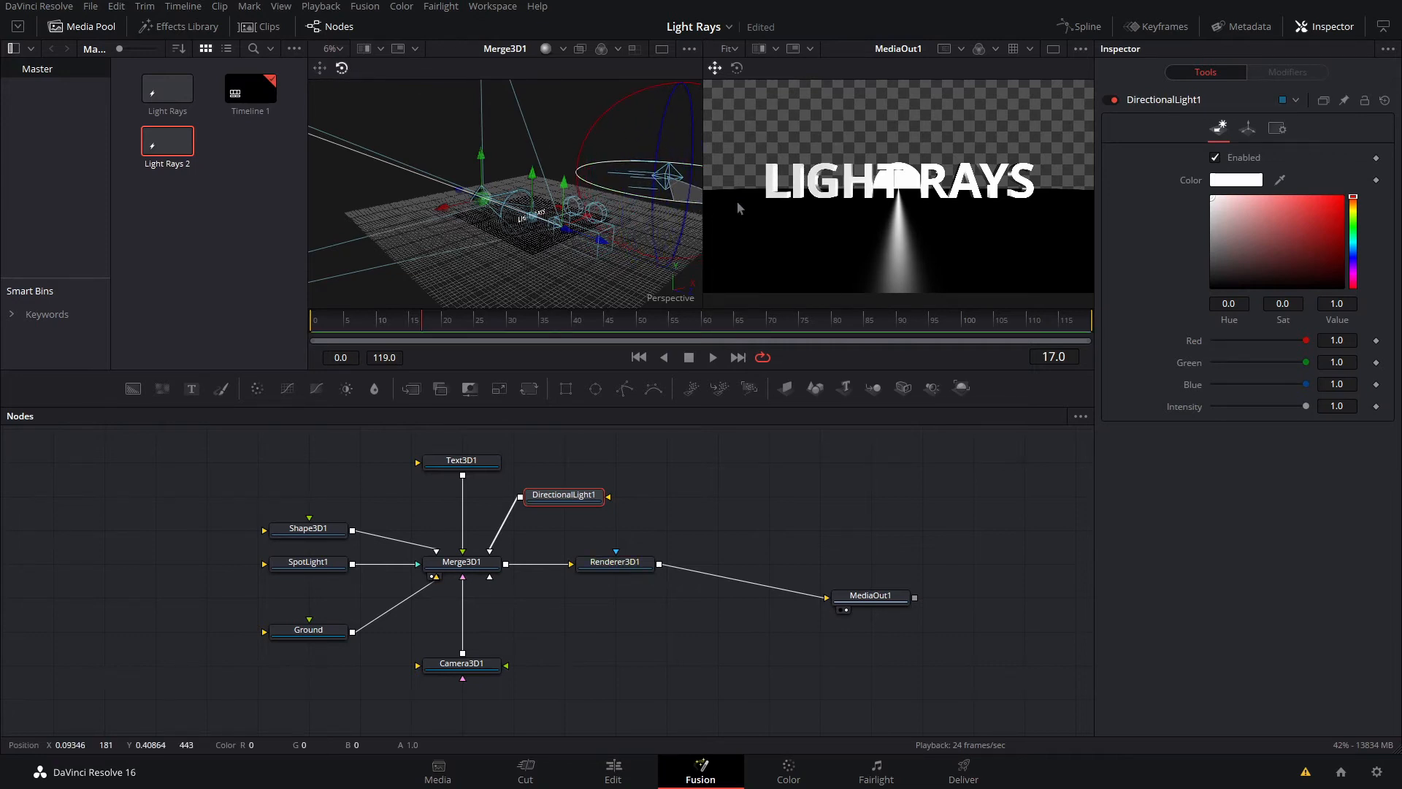
{"action": "left_click_drag", "start_coordinate": [618, 109], "coordinate": [582, 136]}
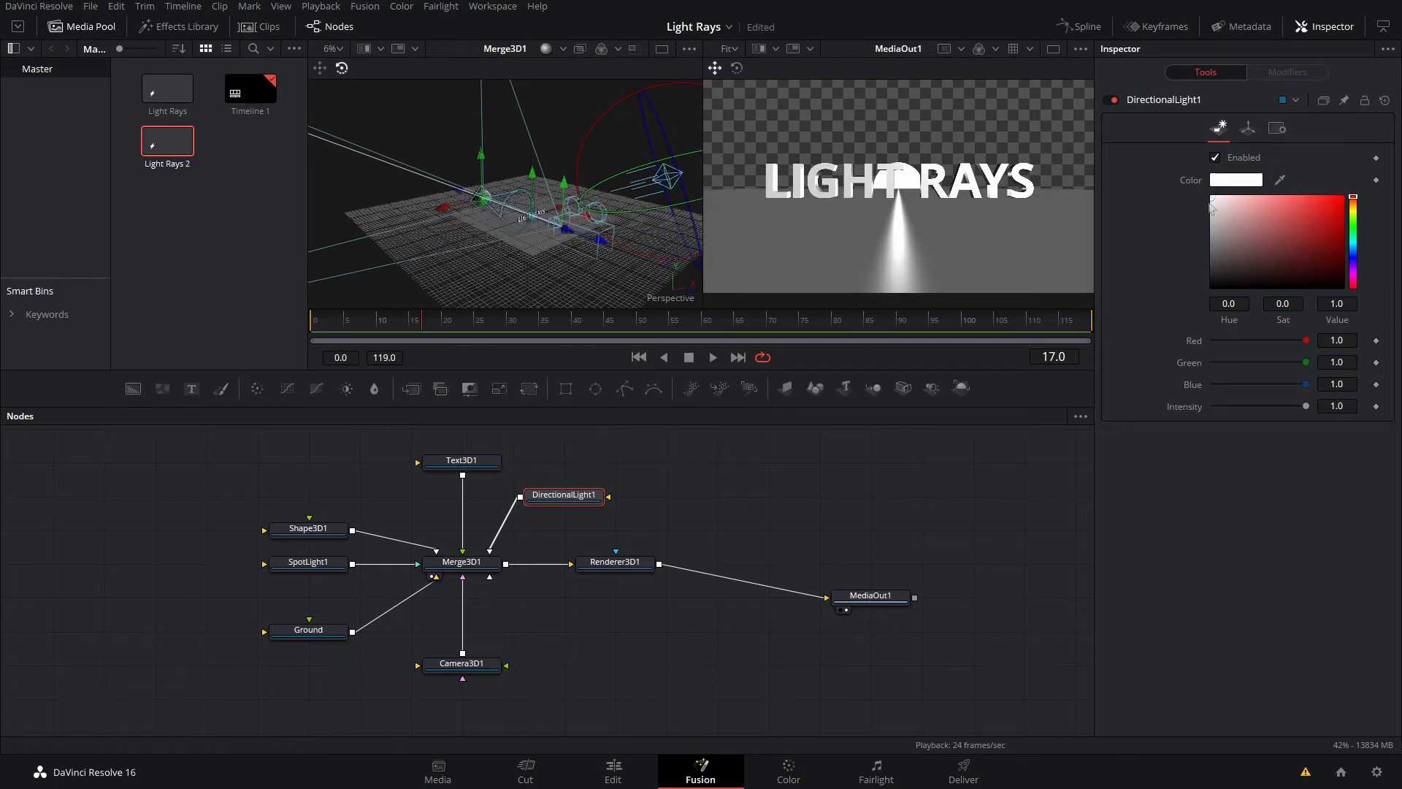
Lower the directional light's intensity to about 0.26.
{"action": "left_click_drag", "start_coordinate": [1305, 405], "coordinate": [1237, 408]}
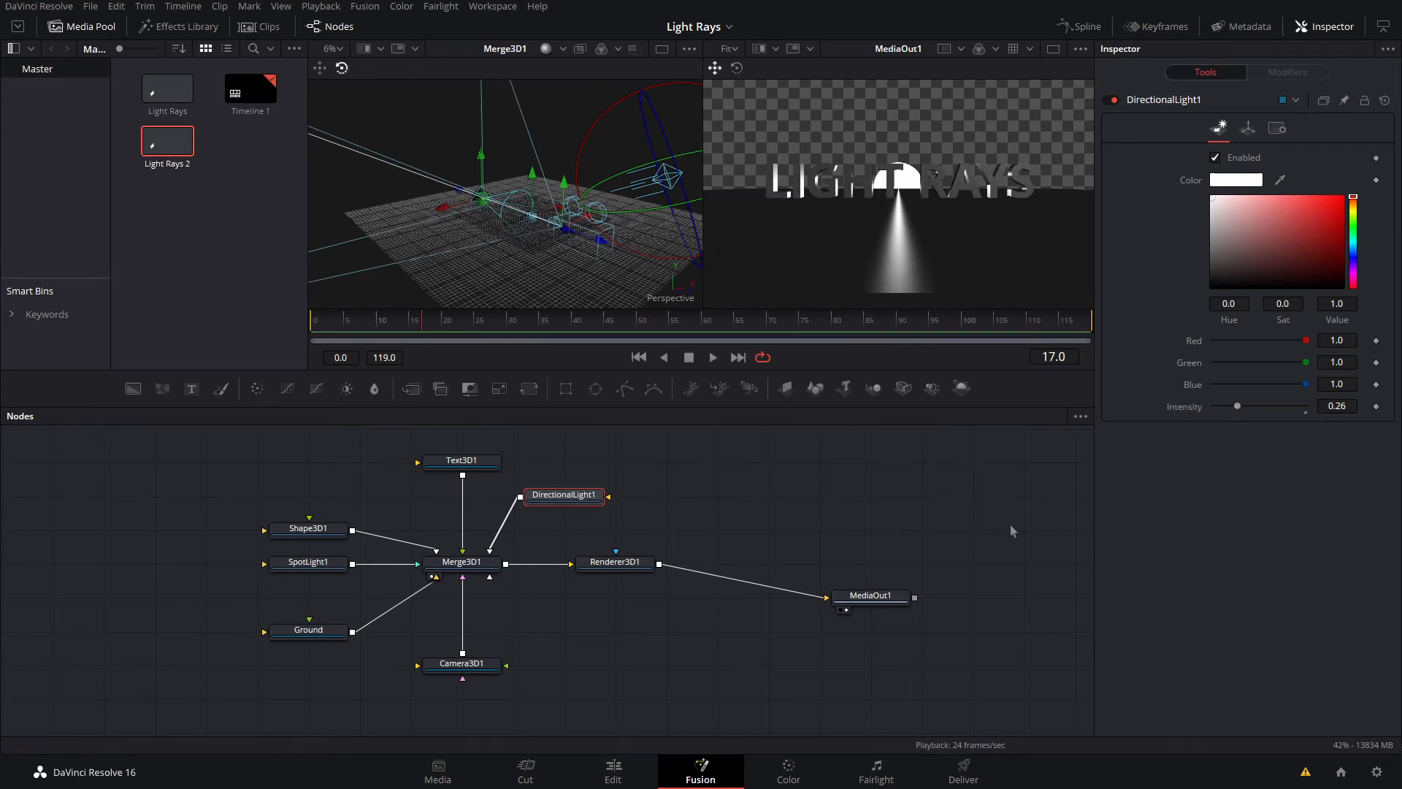
{"action": "key", "text": "ctrl+z"}
Move Renderer3D1 farther along the node flow and insert a Locator 3D node between Merge3D1 and Renderer3D1.
{"action": "left_click_drag", "start_coordinate": [627, 570], "coordinate": [723, 581]}
{"action": "left_click", "coordinate": [473, 568]}
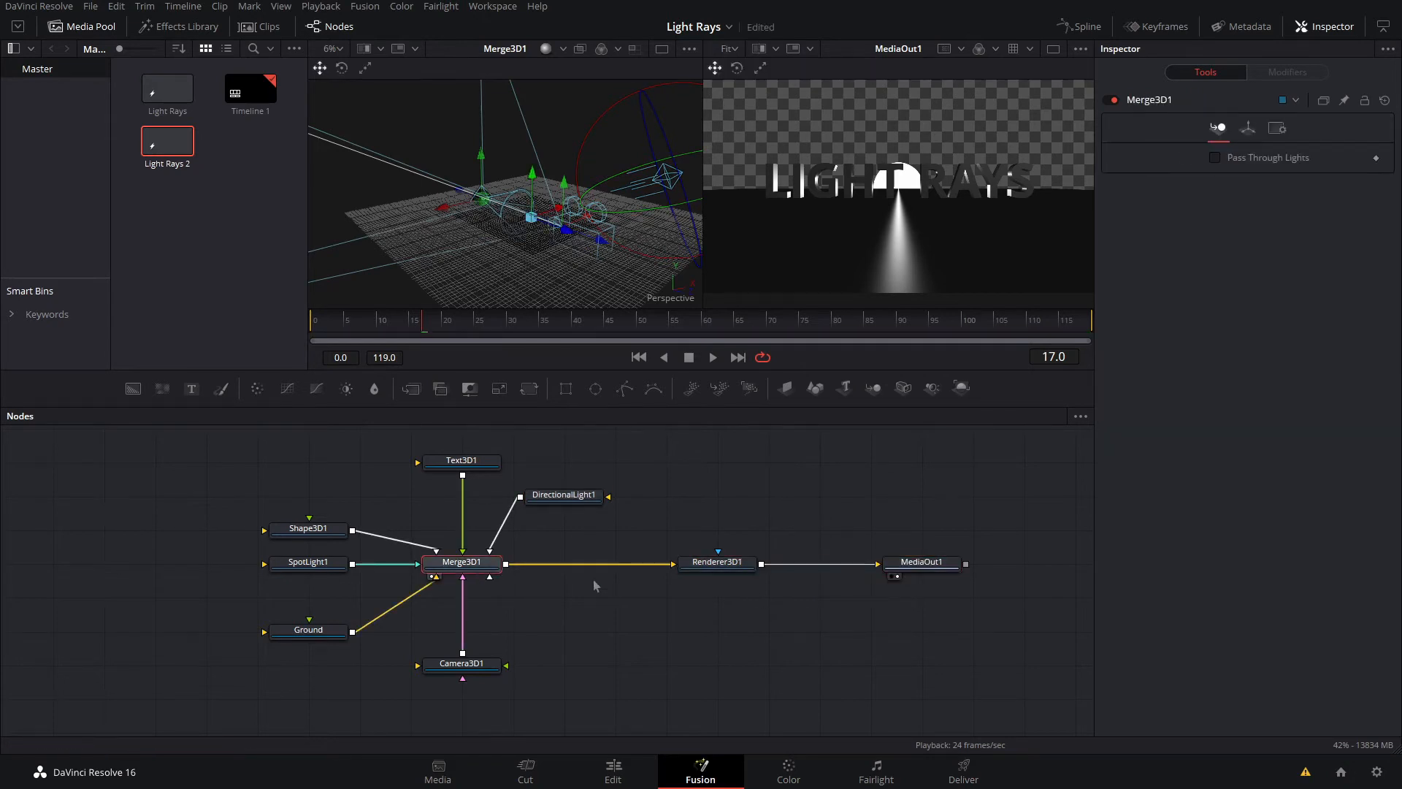
{"action": "key", "text": "shift+space"}
{"action": "type", "text": "loc"}
{"action": "key", "text": "Return"}
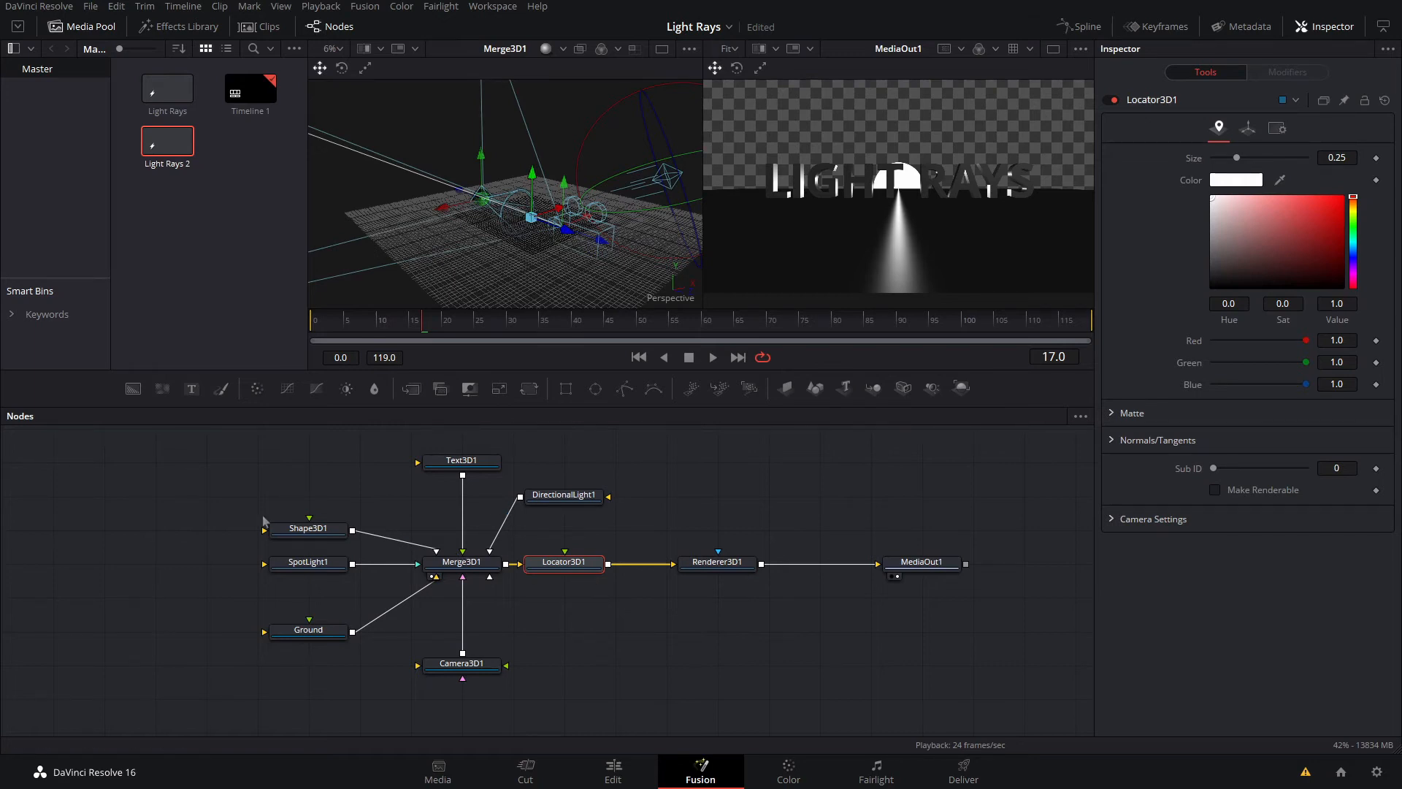
Space Locator3D1 away from Merge3D1 and connect SpotLight1's output to the locator's target input.
{"action": "left_click", "coordinate": [304, 563]}
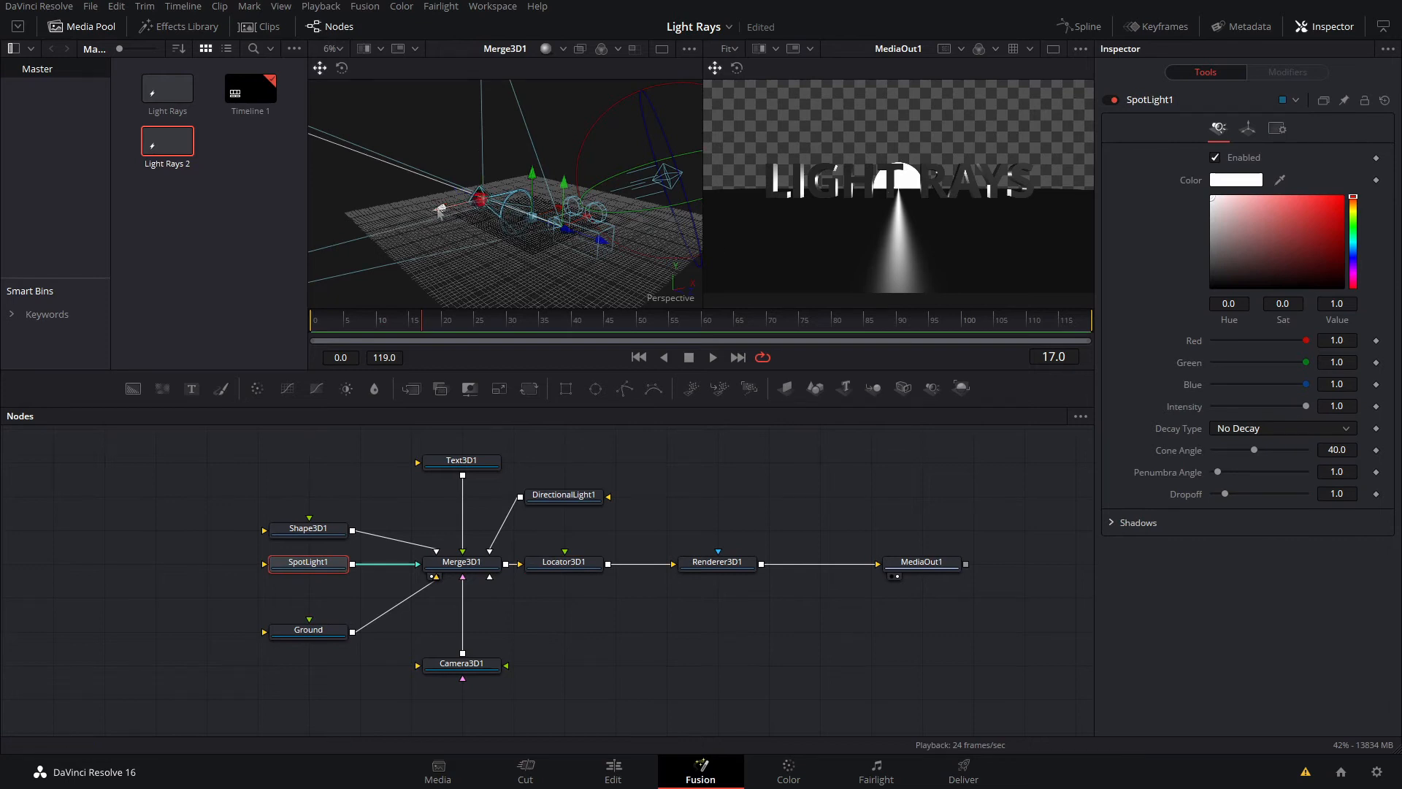
{"action": "left_click_drag", "start_coordinate": [438, 208], "coordinate": [447, 269]}
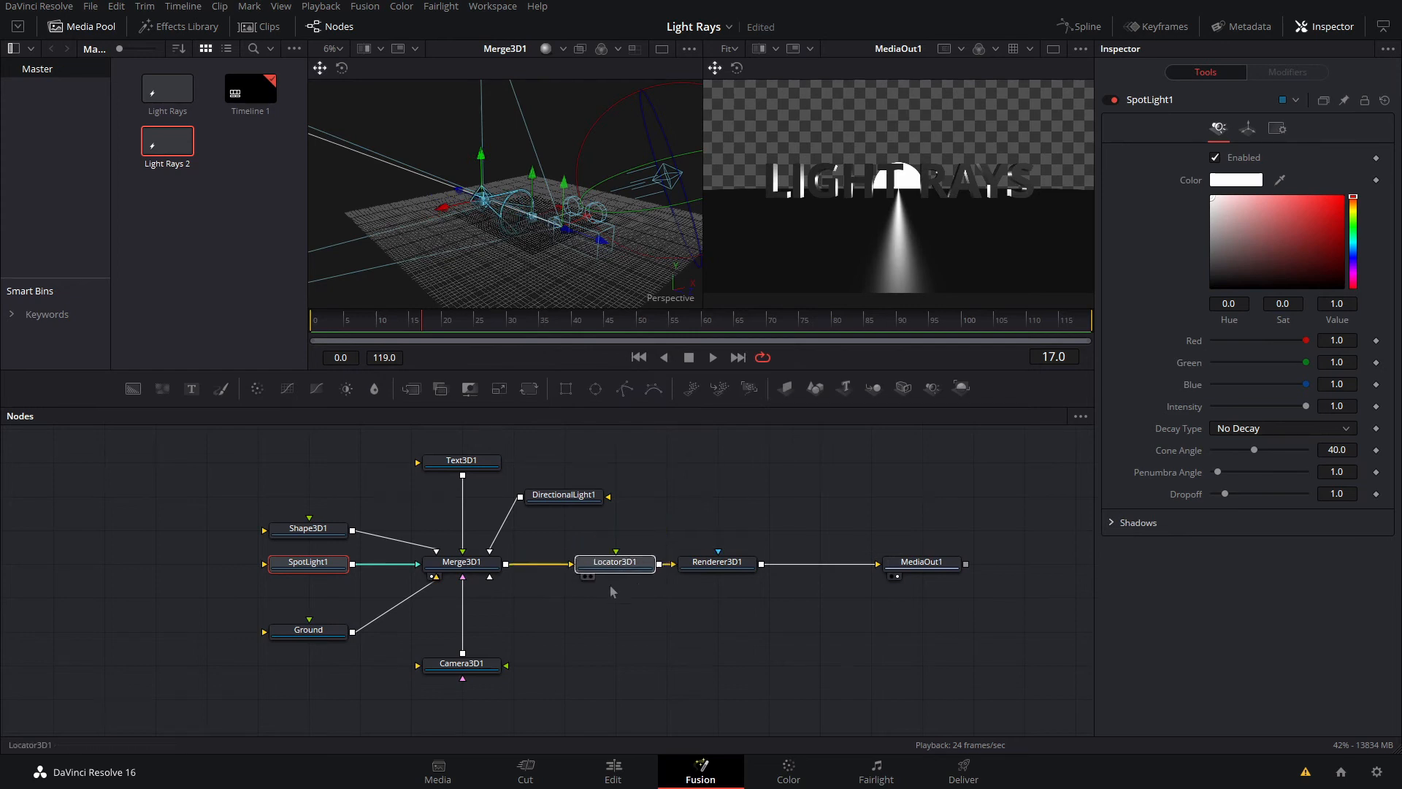
{"action": "left_click", "coordinate": [559, 572]}
{"action": "mouse_move", "coordinate": [559, 572]}
{"action": "left_mouse_down"}
{"action": "mouse_move", "coordinate": [661, 572]}
{"action": "mouse_move", "coordinate": [570, 569]}
{"action": "left_mouse_up"}
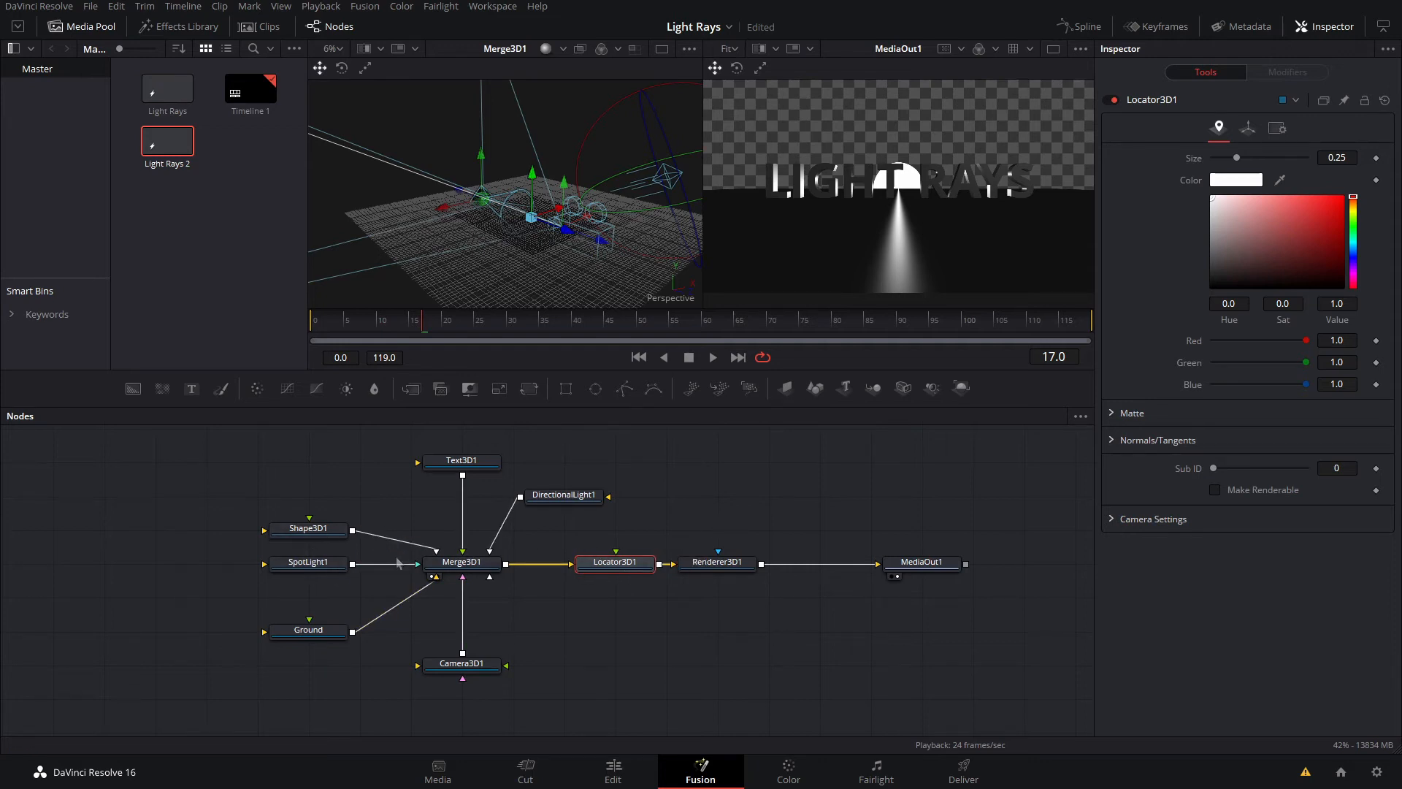
{"action": "left_click_drag", "start_coordinate": [352, 564], "coordinate": [613, 552]}
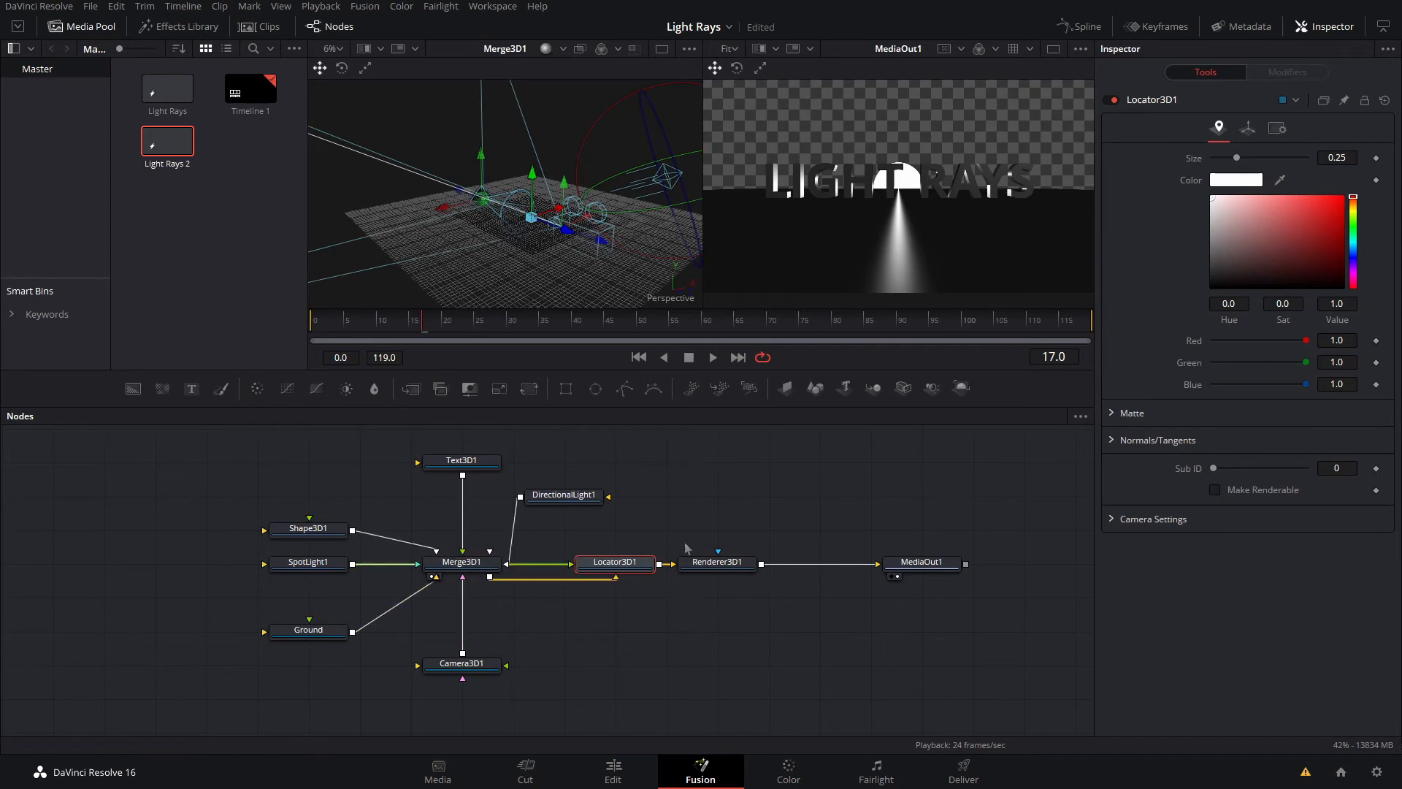
Insert a Rays node between Renderer3D1 and MediaOut1.
{"action": "left_click", "coordinate": [692, 559]}
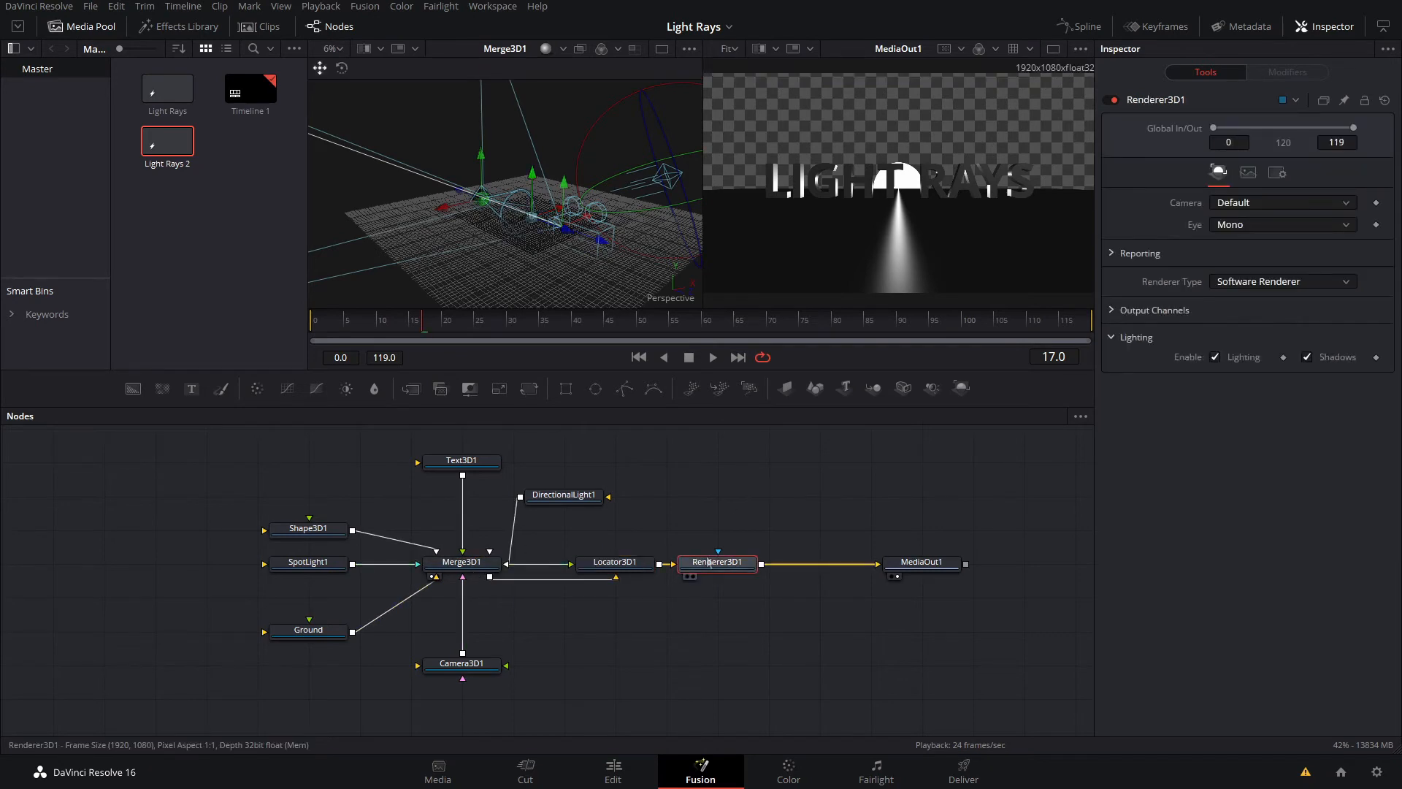
{"action": "key", "text": "shift+space"}
{"action": "type", "text": "rays"}
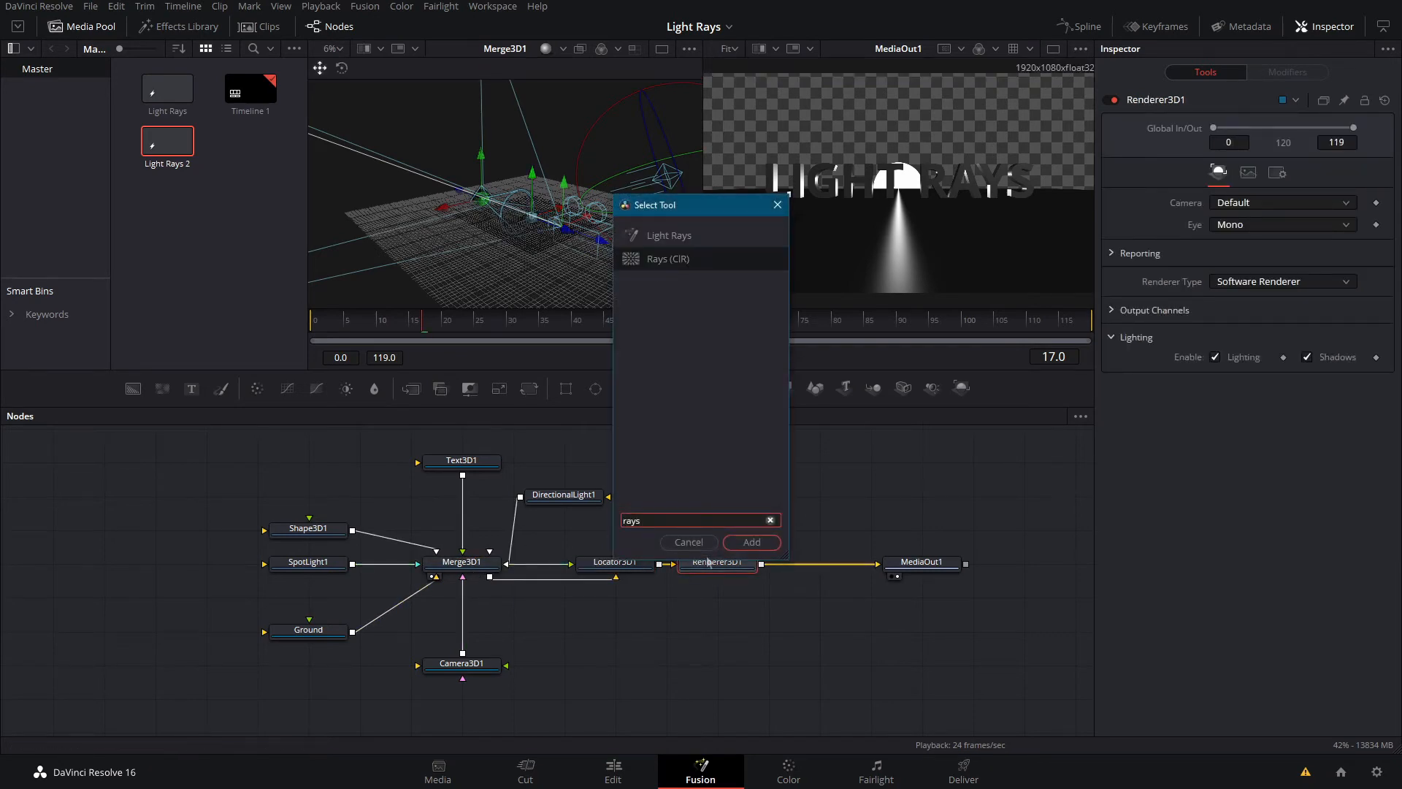
{"action": "key", "text": "Return"}
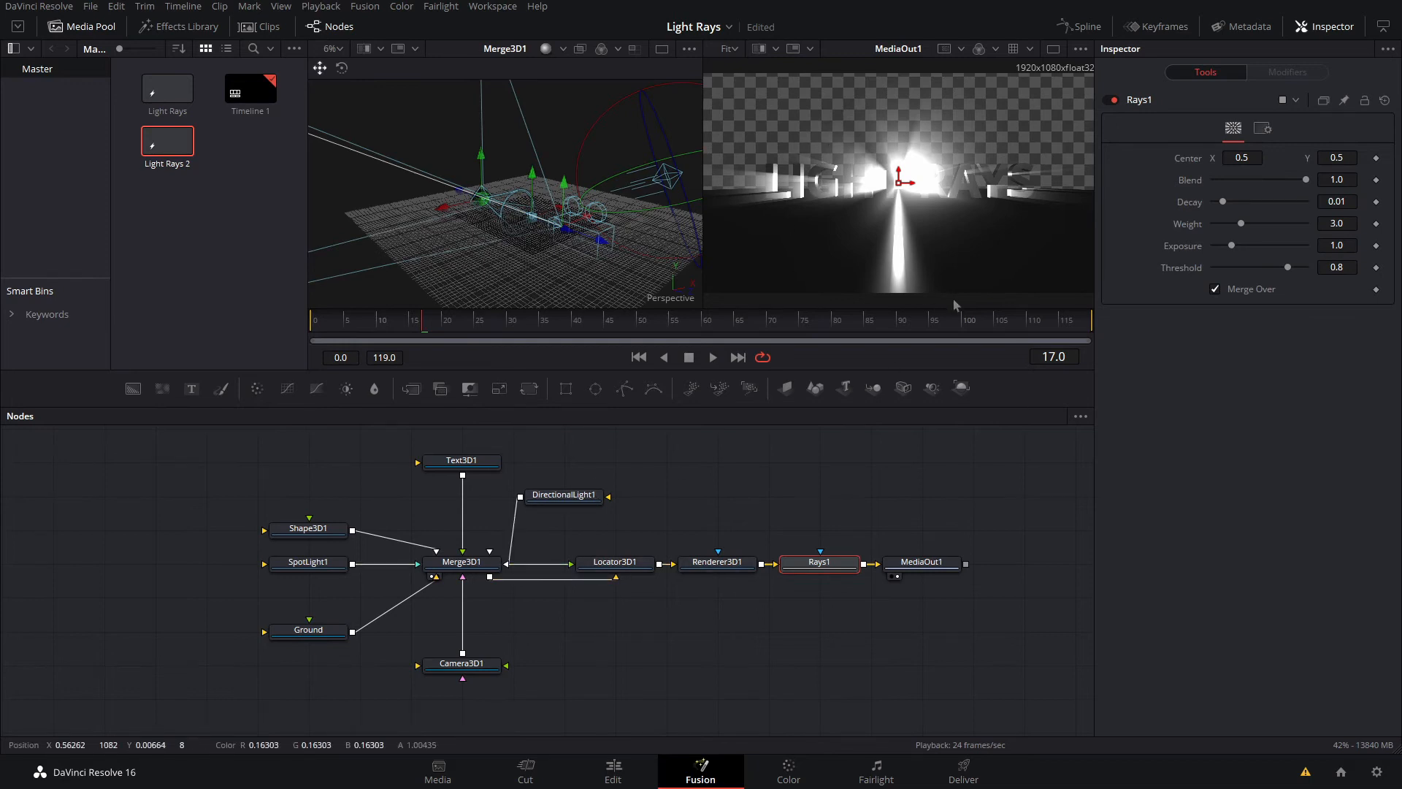
Connect the center of Rays1 to the Position output of Locator3D1.
{"action": "right_click", "coordinate": [1191, 166]}
{"action": "mouse_move", "coordinate": [1231, 242]}
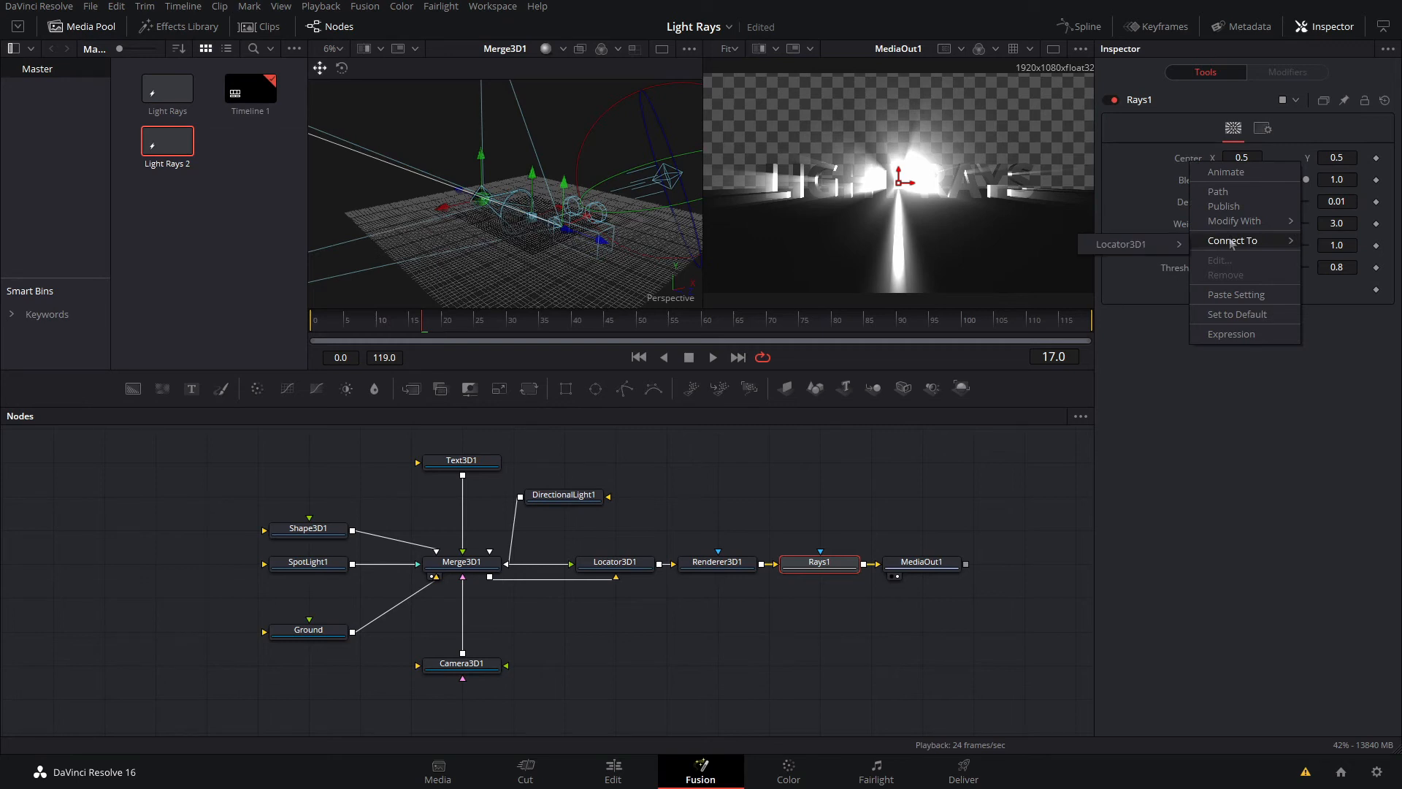
{"action": "mouse_move", "coordinate": [1144, 251]}
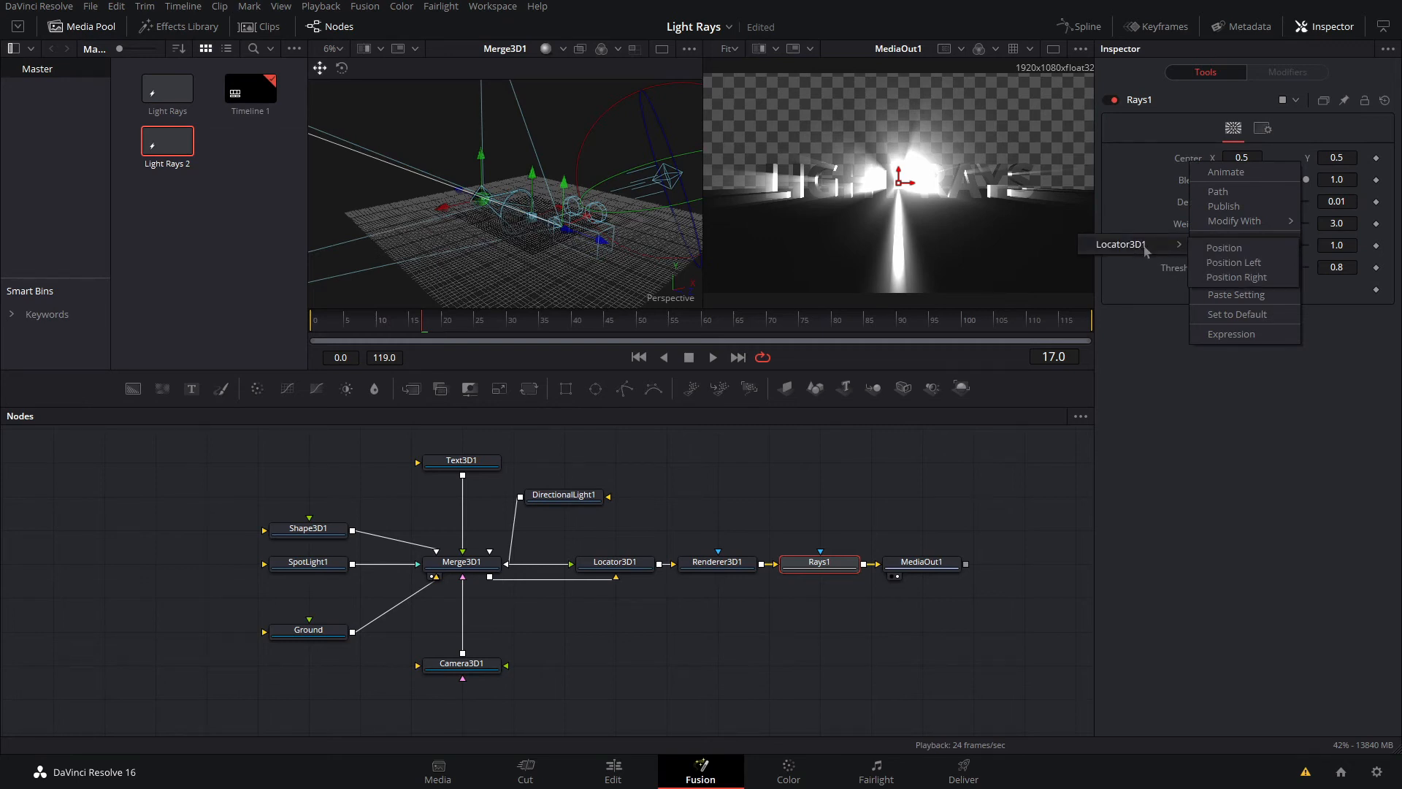
{"action": "left_click", "coordinate": [1201, 249]}
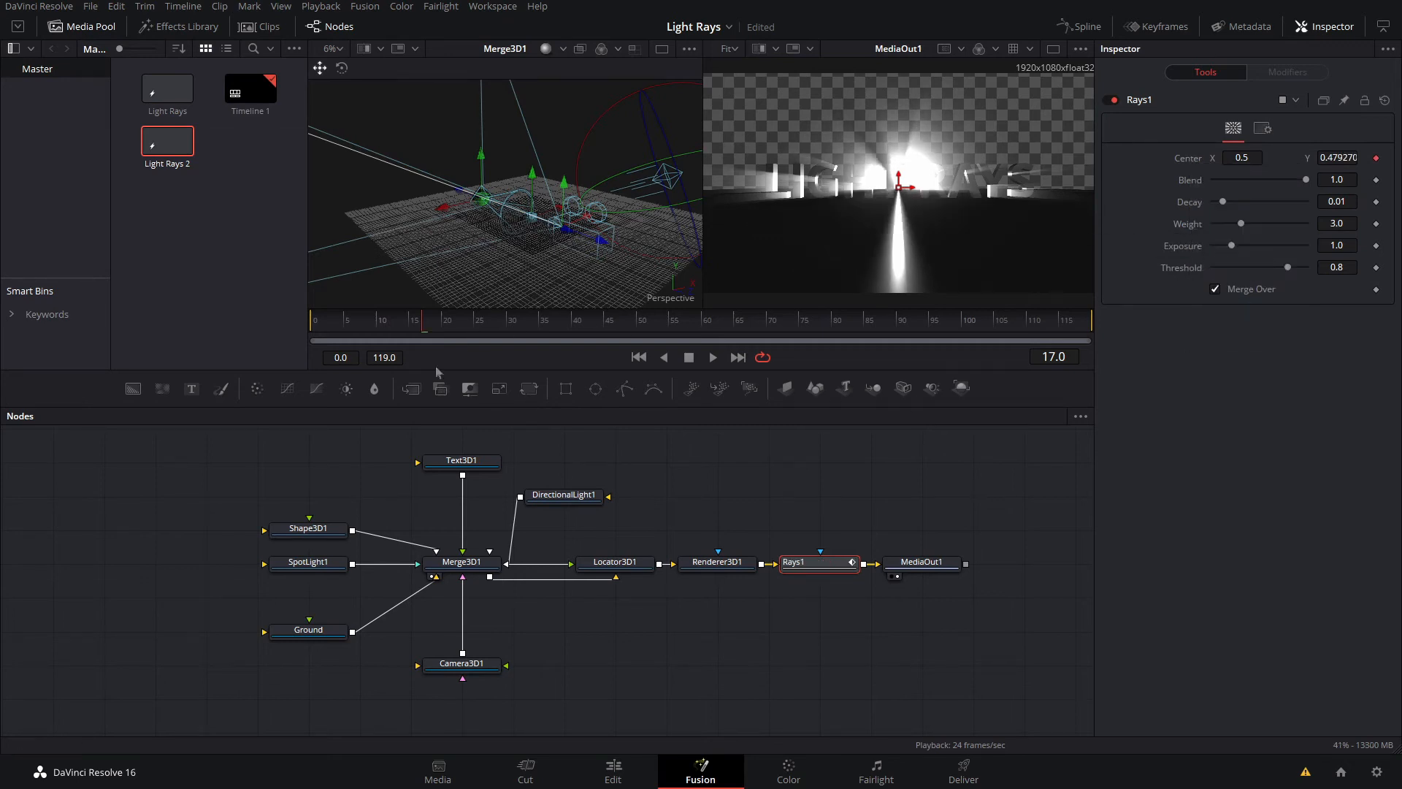
Try moving SpotLight1 sideways to test whether the rays follow it, and undo the move.
{"action": "left_click", "coordinate": [308, 564]}
{"action": "mouse_move", "coordinate": [453, 211]}
{"action": "left_mouse_down"}
{"action": "mouse_move", "coordinate": [422, 219]}
{"action": "mouse_move", "coordinate": [479, 202]}
{"action": "left_mouse_up"}
{"action": "key", "text": "ctrl+z"}
Set Rays1's decay to about 0.0047, weight to about 2.08 and exposure to about 0.851.
{"action": "left_click", "coordinate": [811, 563]}
{"action": "left_click_drag", "start_coordinate": [1229, 205], "coordinate": [1221, 206]}
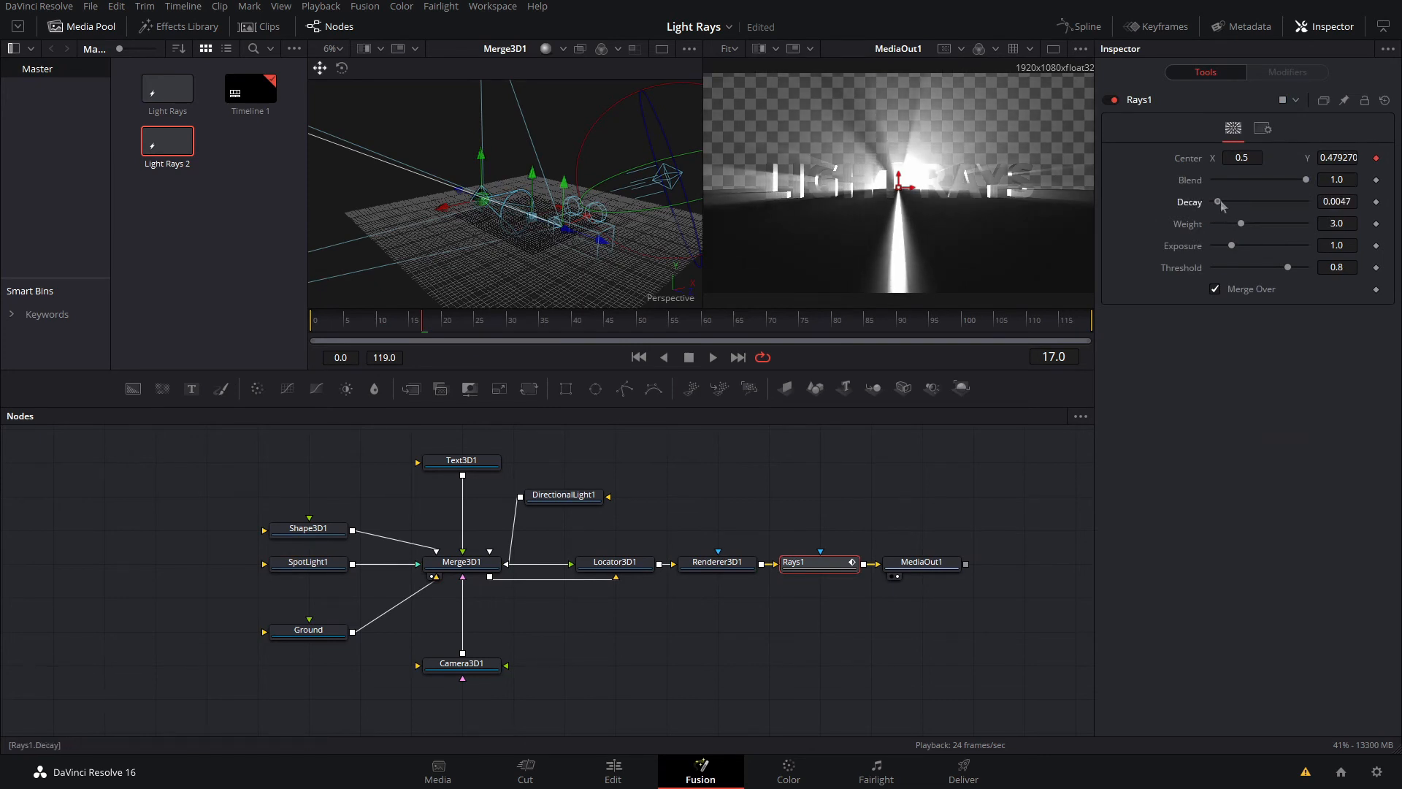
{"action": "left_click_drag", "start_coordinate": [1338, 230], "coordinate": [1233, 223]}
{"action": "left_click", "coordinate": [122, 487]}
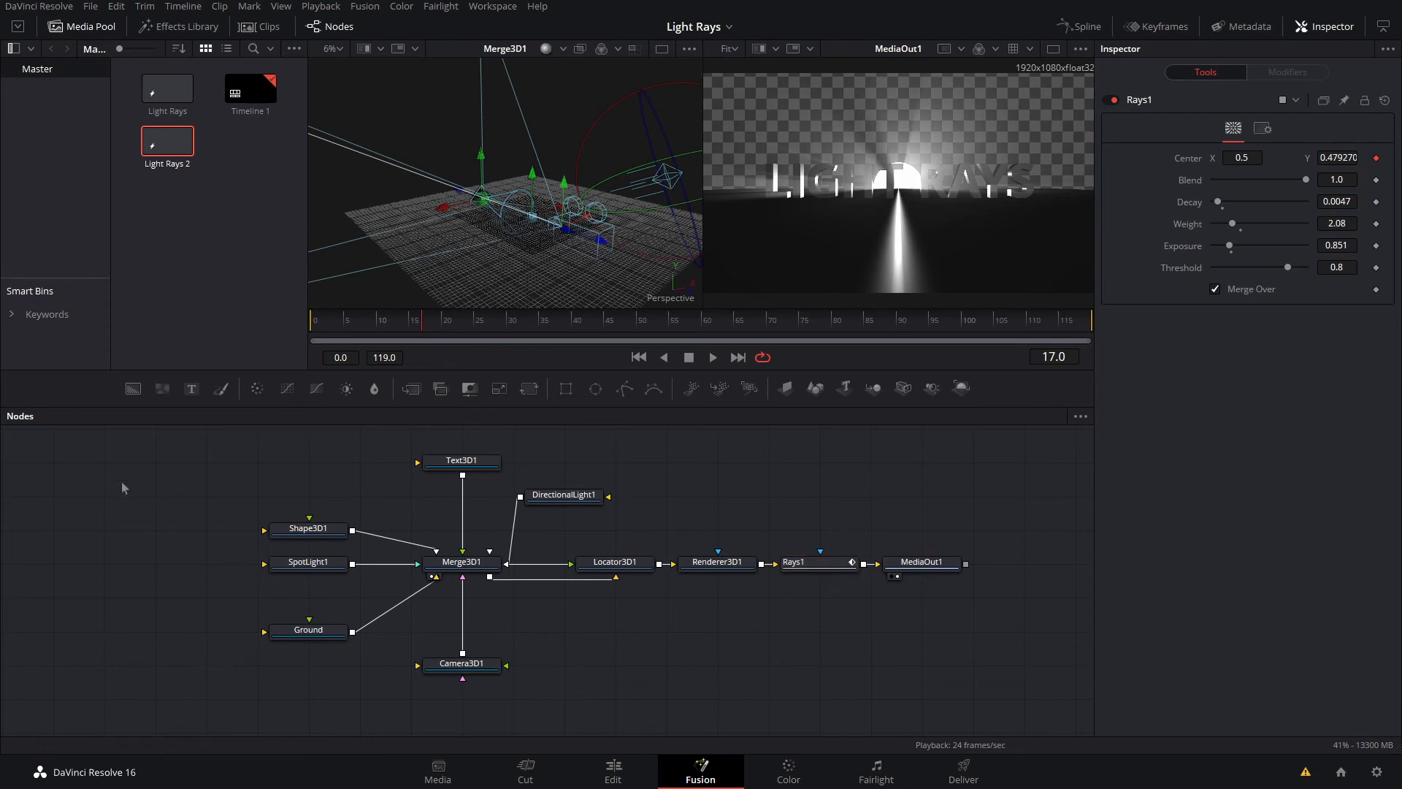
Change SpotLight1's colour to a light purple with a saturation of about 0.508.
{"action": "left_click", "coordinate": [310, 569]}
{"action": "left_click_drag", "start_coordinate": [1253, 257], "coordinate": [1277, 197]}
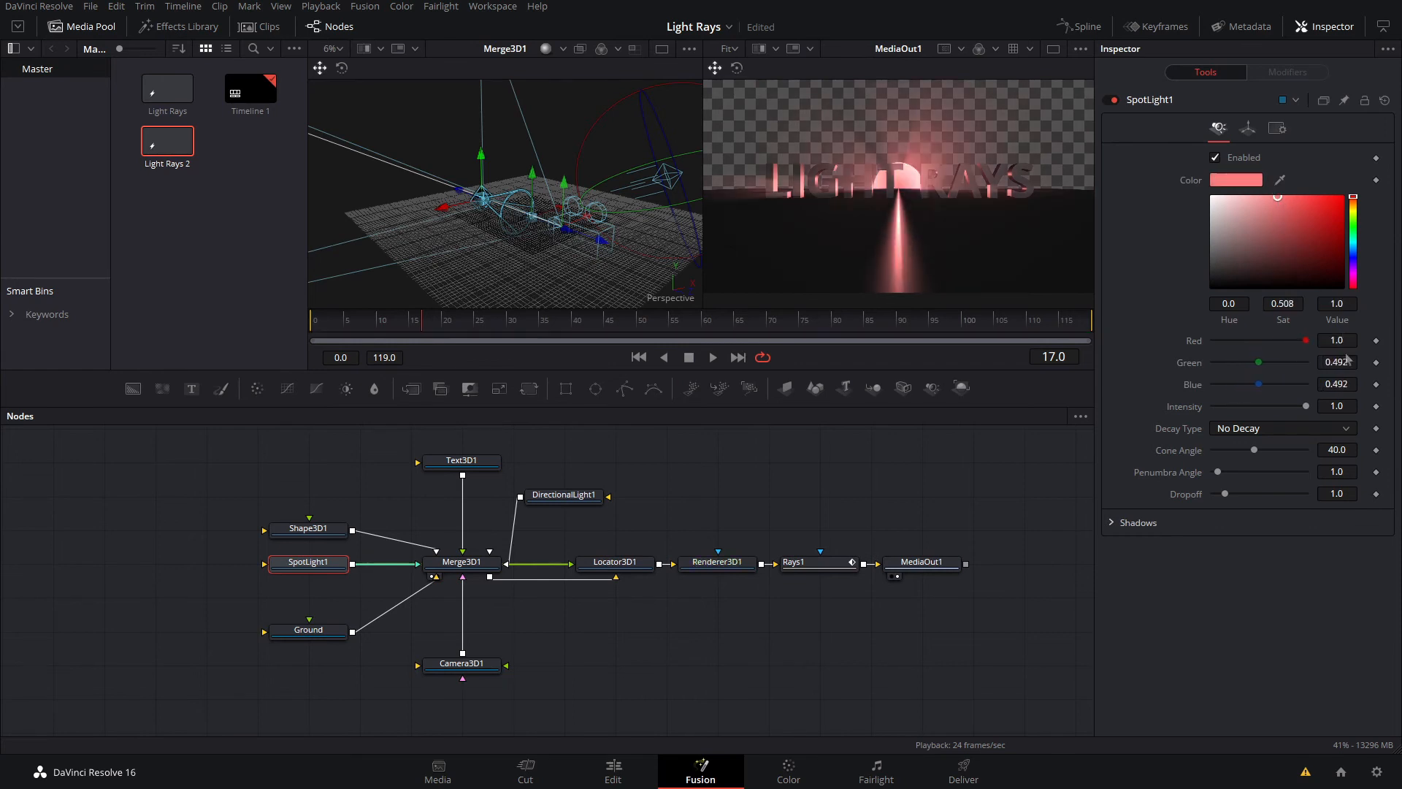
{"action": "left_click_drag", "start_coordinate": [1353, 239], "coordinate": [1358, 292]}
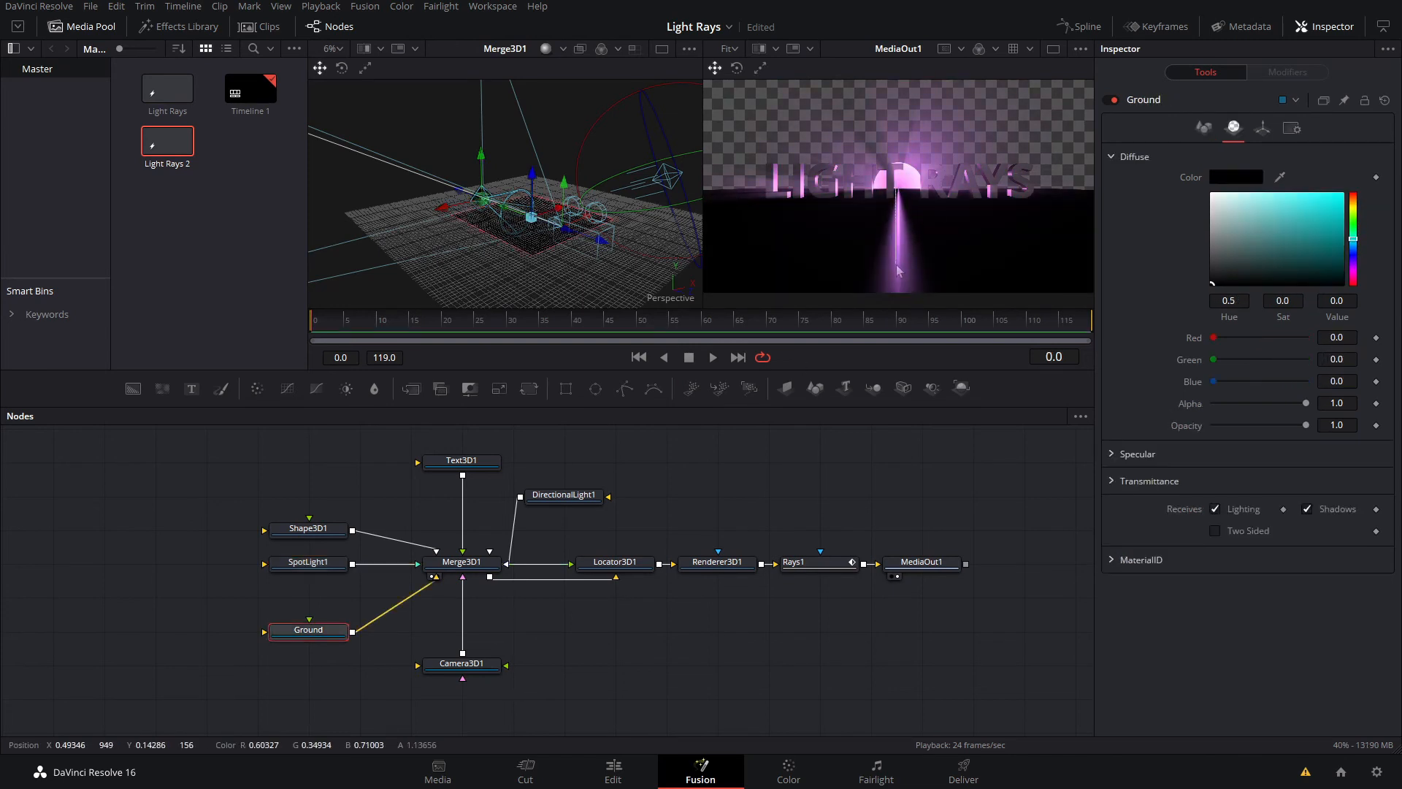
Set the specular colour of the Ground material to black.
{"action": "left_click", "coordinate": [306, 562]}
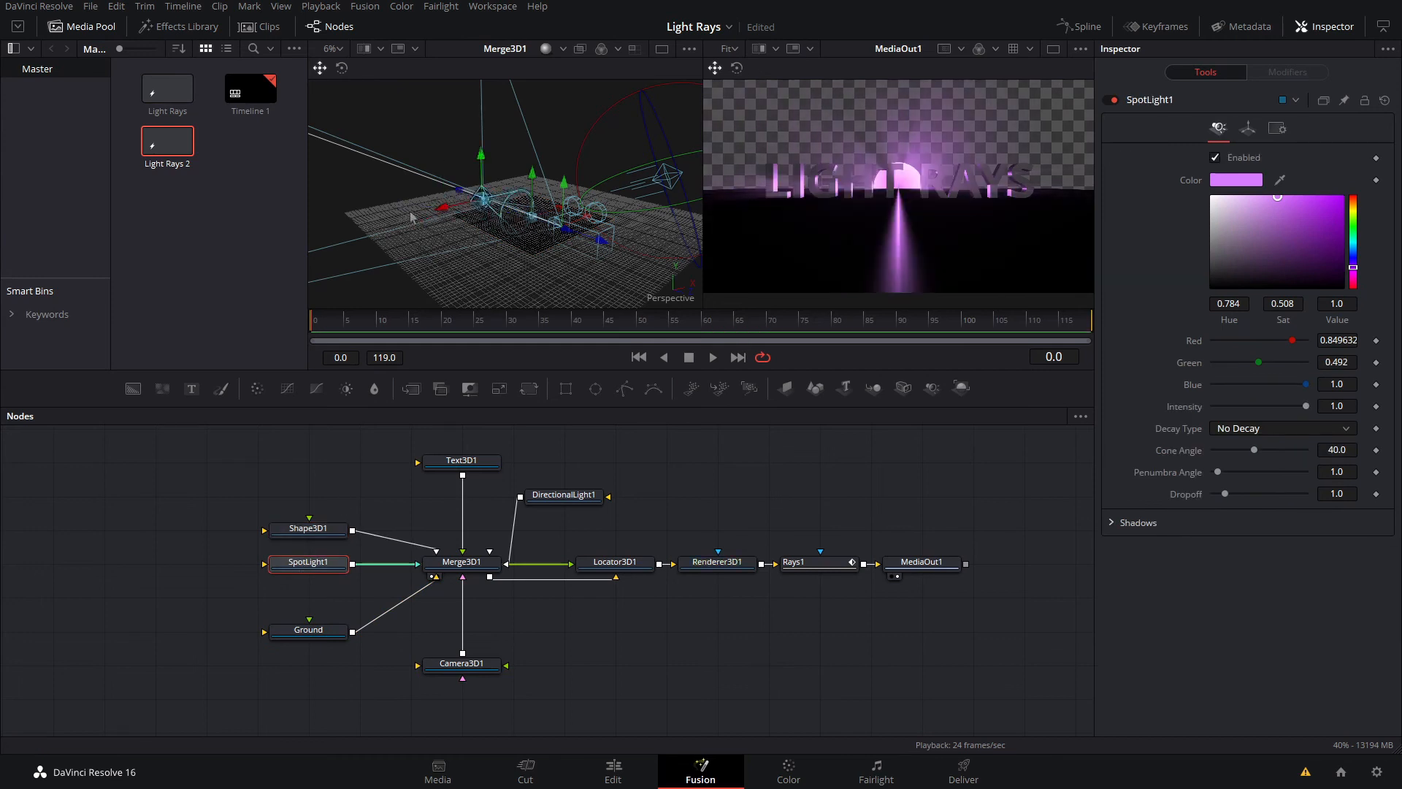
{"action": "left_click", "coordinate": [340, 628]}
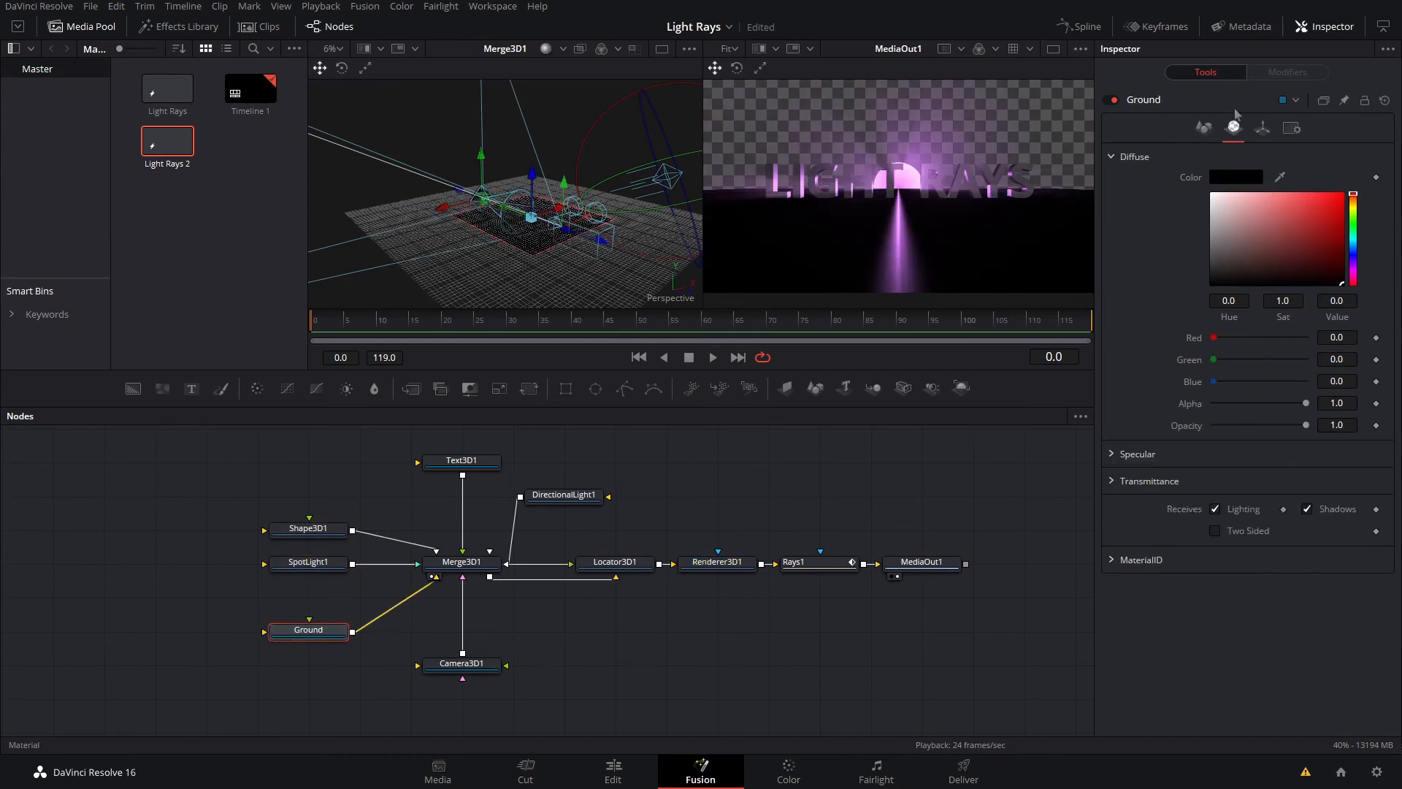
{"action": "left_click", "coordinate": [1112, 456]}
{"action": "left_click_drag", "start_coordinate": [1215, 503], "coordinate": [1213, 581]}
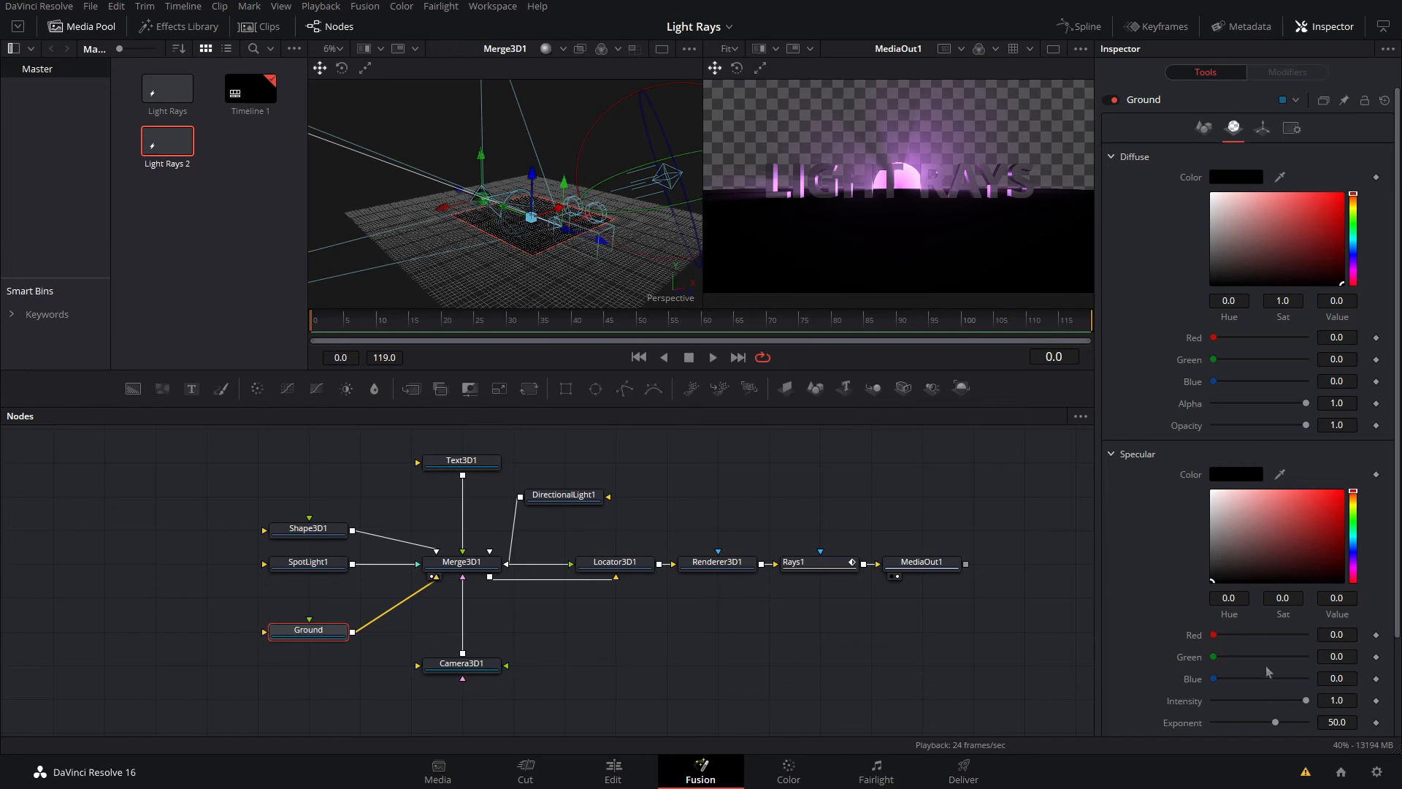
Add a Background node, merge the Rays1 output over it, and feed the merged result into MediaOut1.
{"action": "left_click_drag", "start_coordinate": [133, 387], "coordinate": [739, 636]}
{"action": "left_click_drag", "start_coordinate": [913, 568], "coordinate": [963, 568]}
{"action": "left_click_drag", "start_coordinate": [761, 632], "coordinate": [864, 564]}
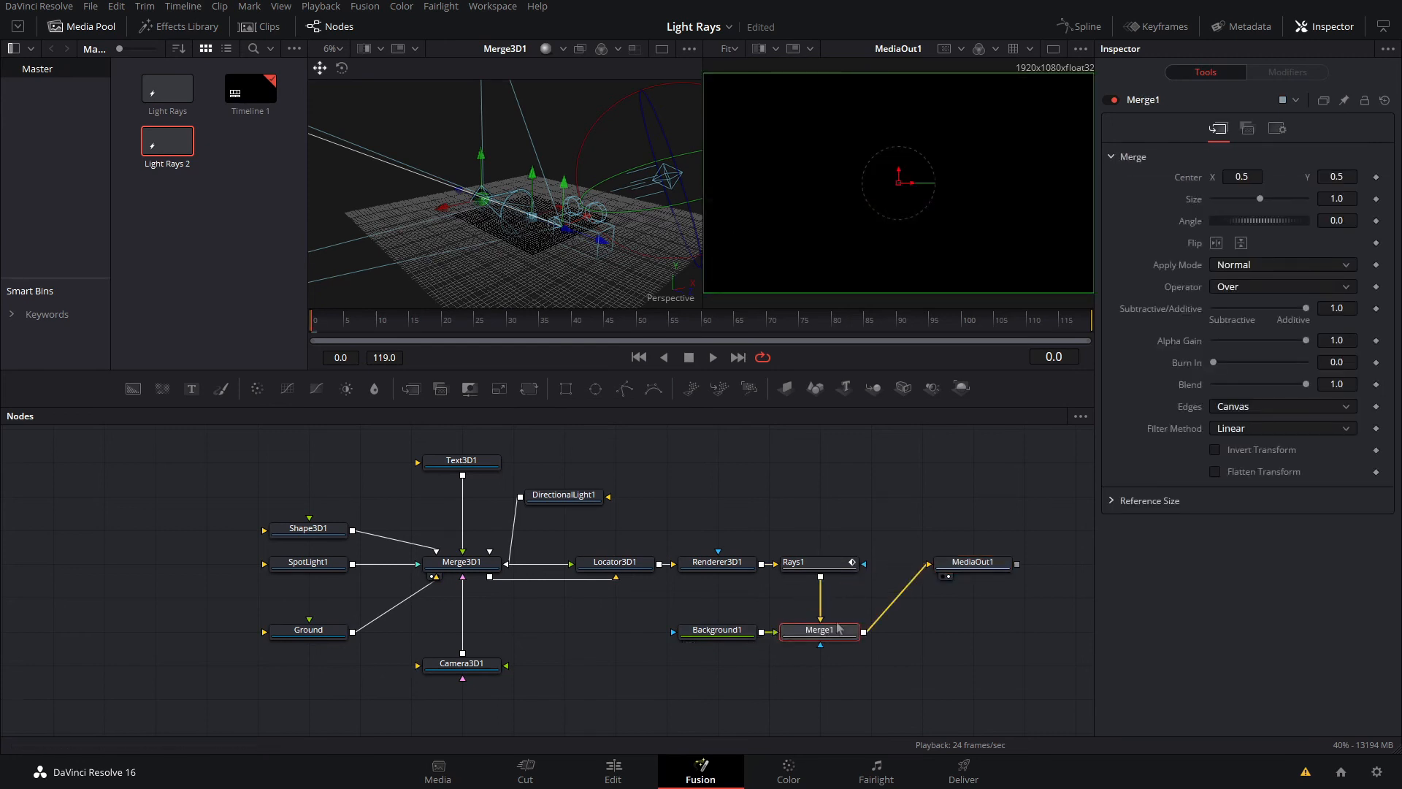
{"action": "key", "text": "ctrl+t"}
{"action": "left_click_drag", "start_coordinate": [962, 568], "coordinate": [955, 638]}
{"action": "left_click", "coordinate": [945, 585]}
{"action": "key", "text": "space"}
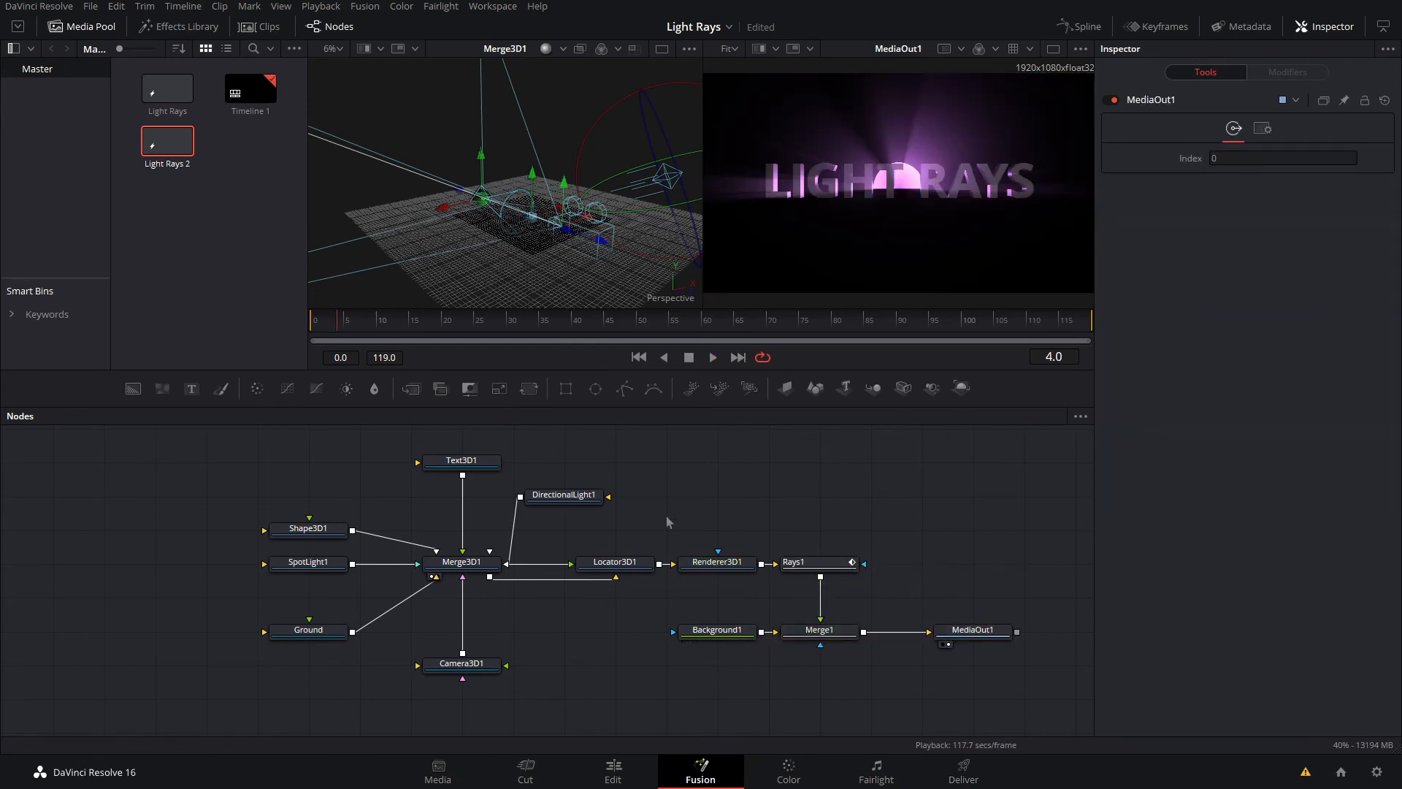
Keyframe SpotLight1's X, Y and Z translation at frame 0, with the light moved sideways to X about -4.77.
{"action": "left_click", "coordinate": [321, 563]}
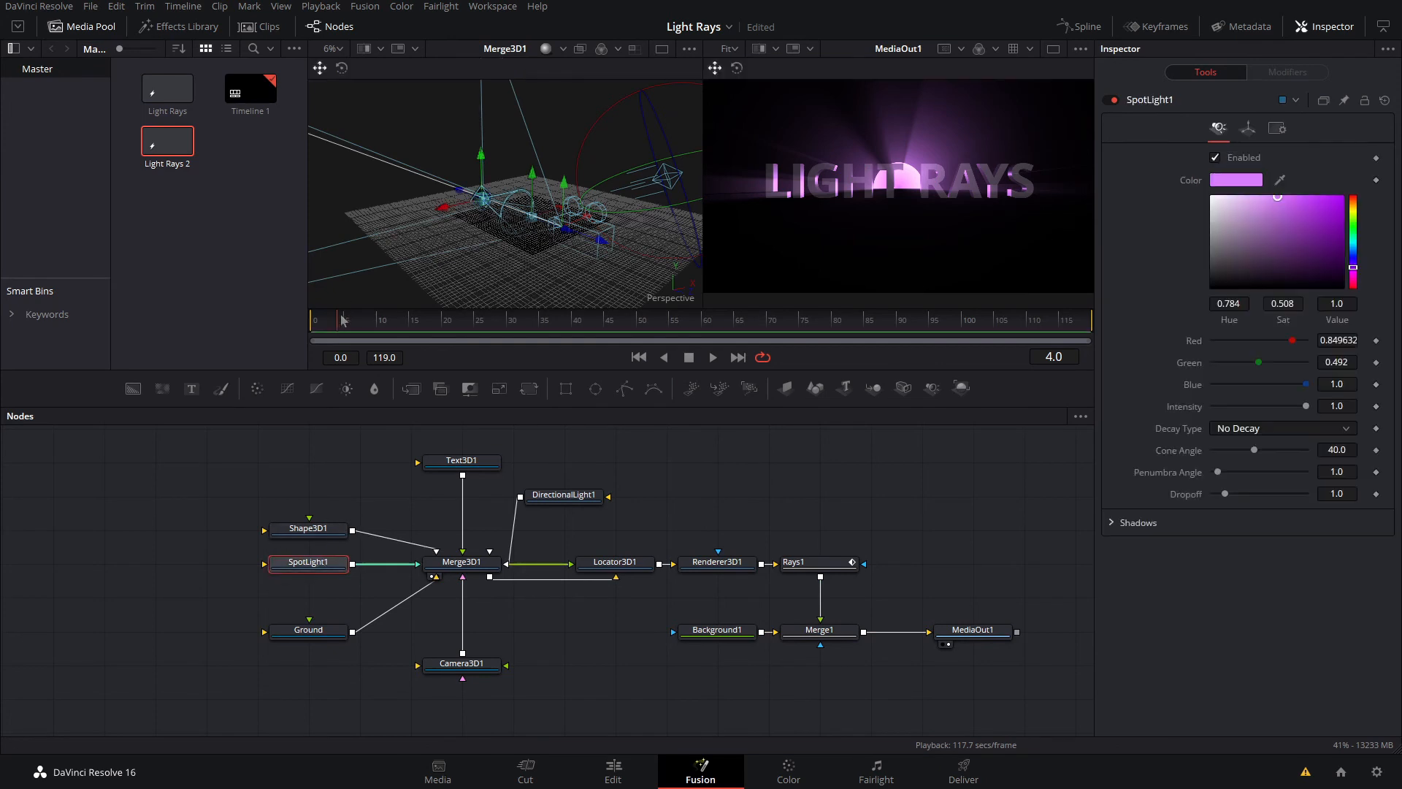
{"action": "left_click", "coordinate": [1248, 129]}
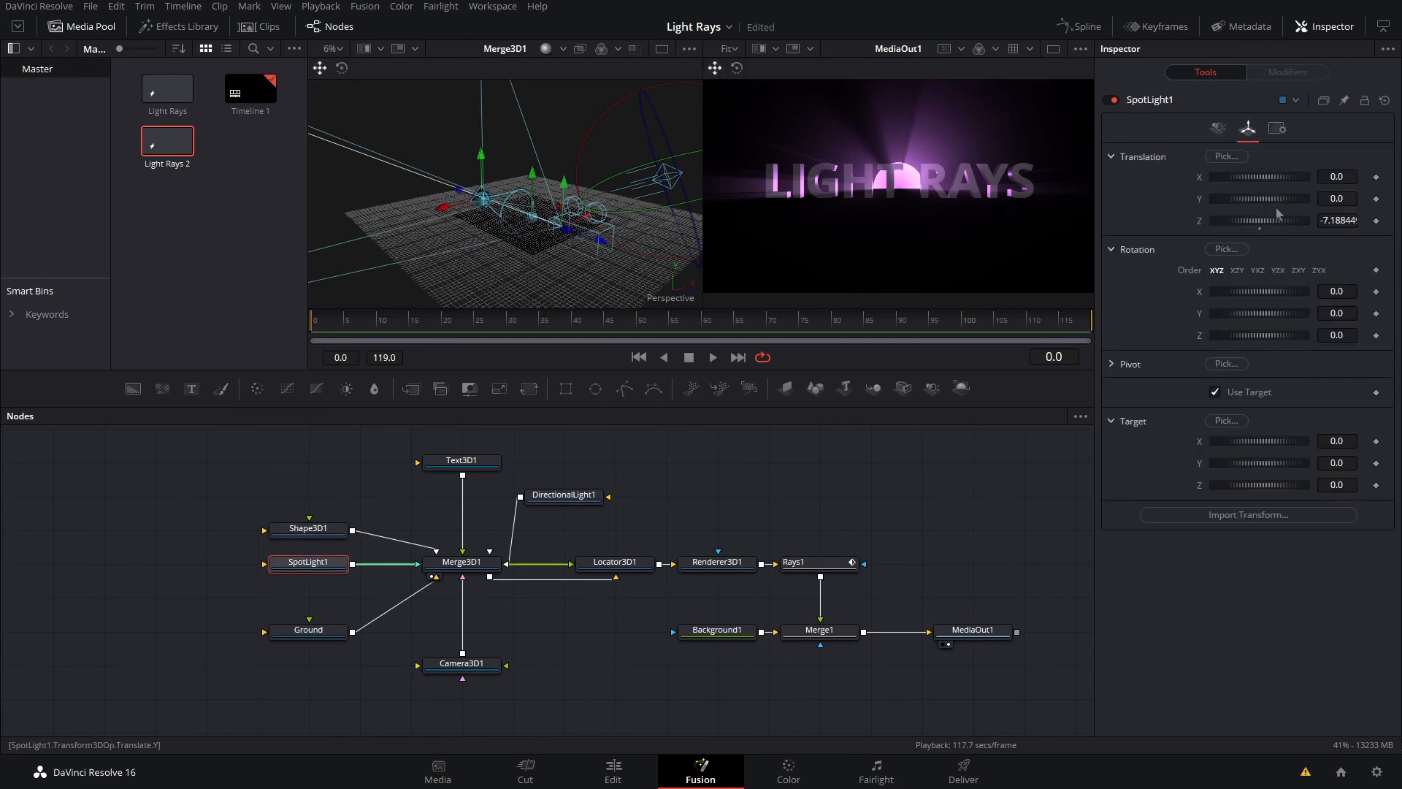
{"action": "left_click", "coordinate": [1375, 177]}
{"action": "left_click", "coordinate": [1376, 198]}
{"action": "left_click", "coordinate": [1376, 220]}
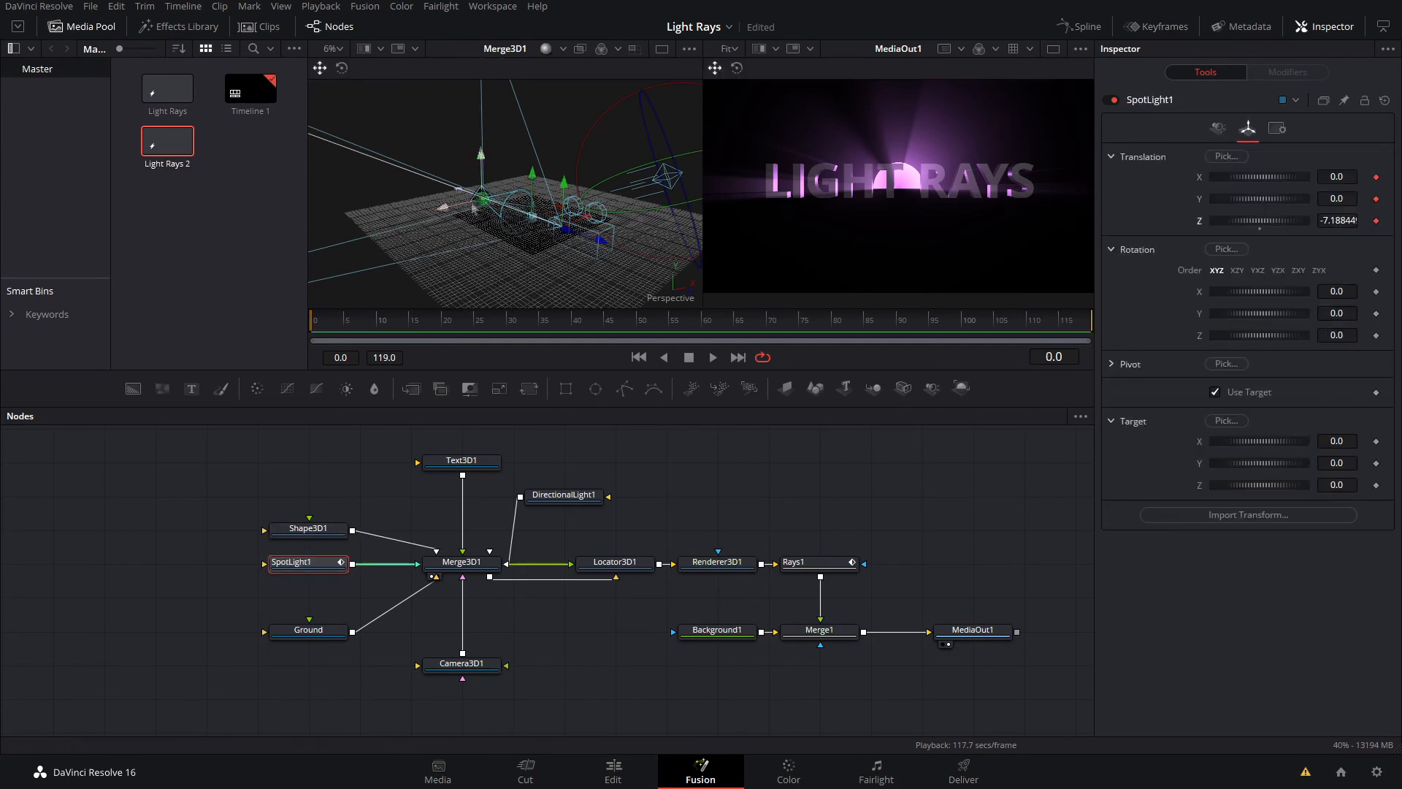
{"action": "left_click_drag", "start_coordinate": [447, 212], "coordinate": [410, 235]}
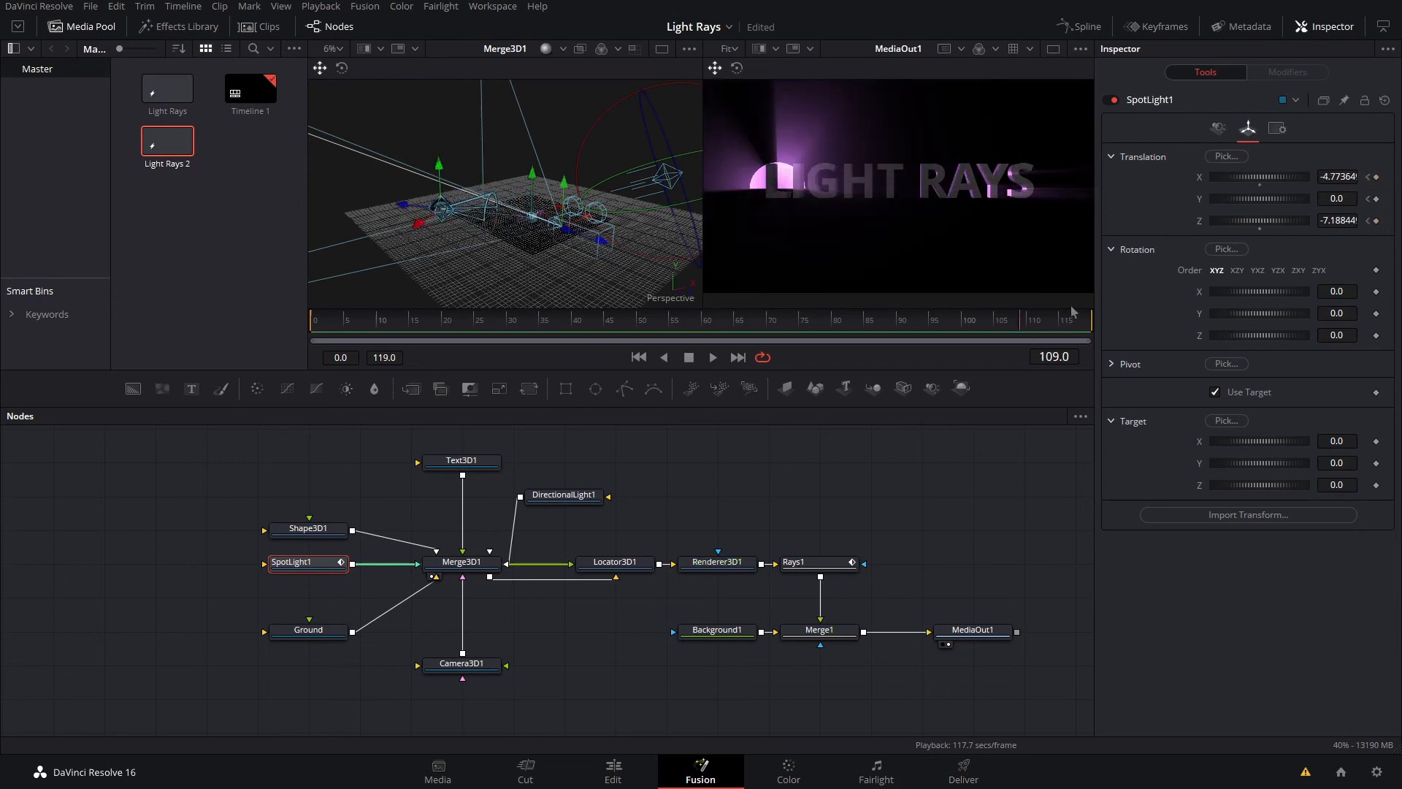
Move SpotLight1 at frame 119 to X about 4.06 and Z about -6.62, and play back the animation.
{"action": "left_click_drag", "start_coordinate": [419, 224], "coordinate": [465, 188]}
{"action": "left_click_drag", "start_coordinate": [573, 195], "coordinate": [813, 223]}
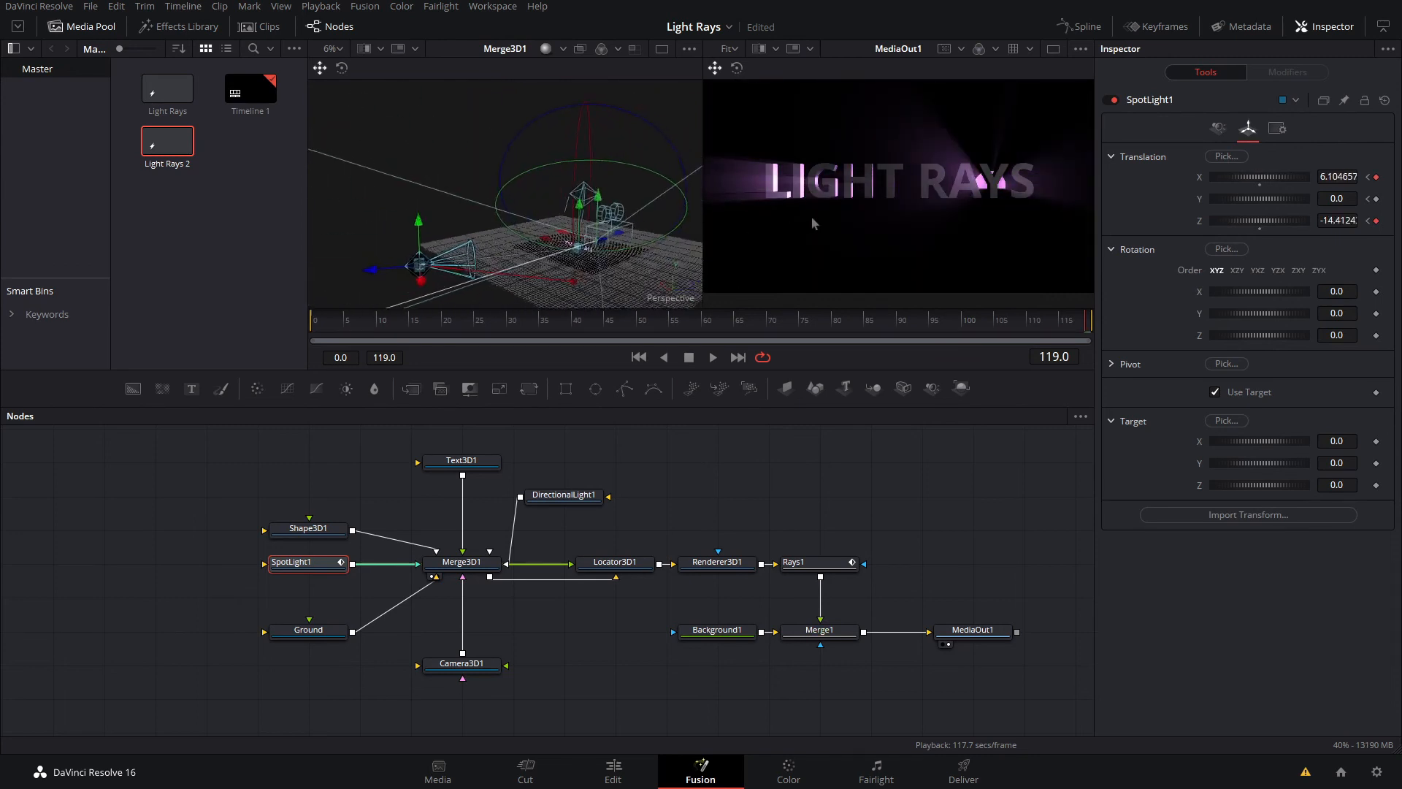
{"action": "left_click_drag", "start_coordinate": [368, 270], "coordinate": [454, 263]}
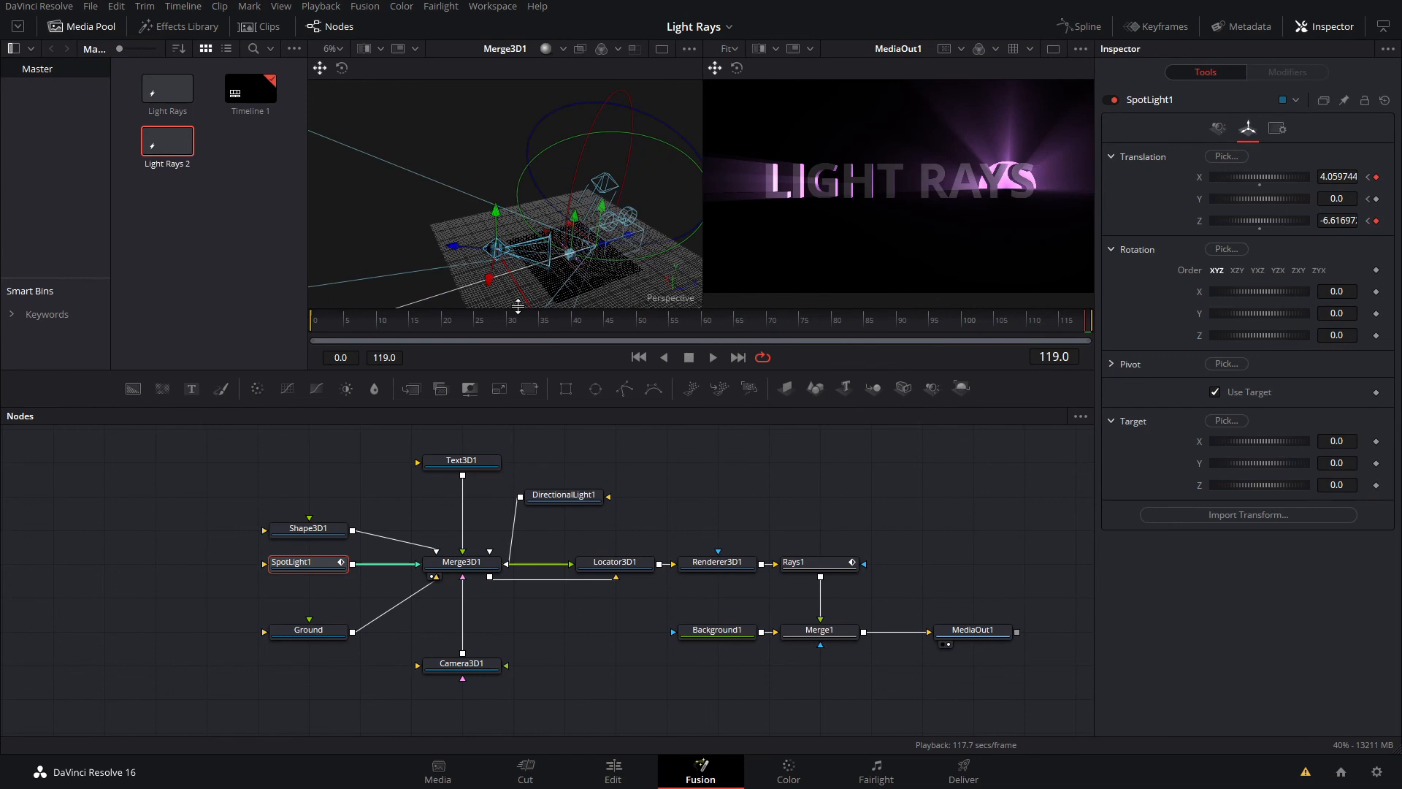
{"action": "key", "text": "space"}
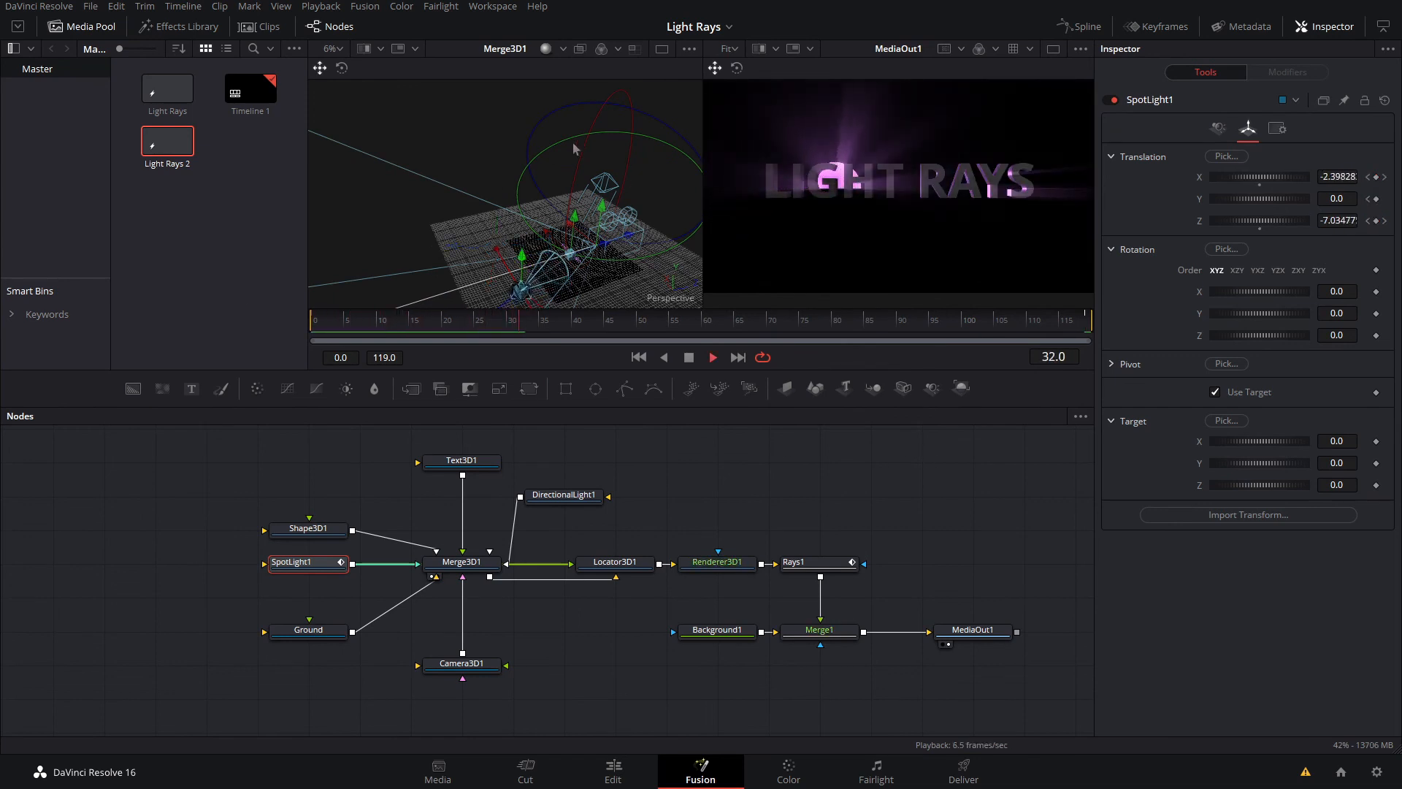
{"action": "key", "text": "space"}
Show SpotLight1's offset curves in the Spline editor, select all their keyframes and smooth them.
{"action": "left_click", "coordinate": [1086, 26]}
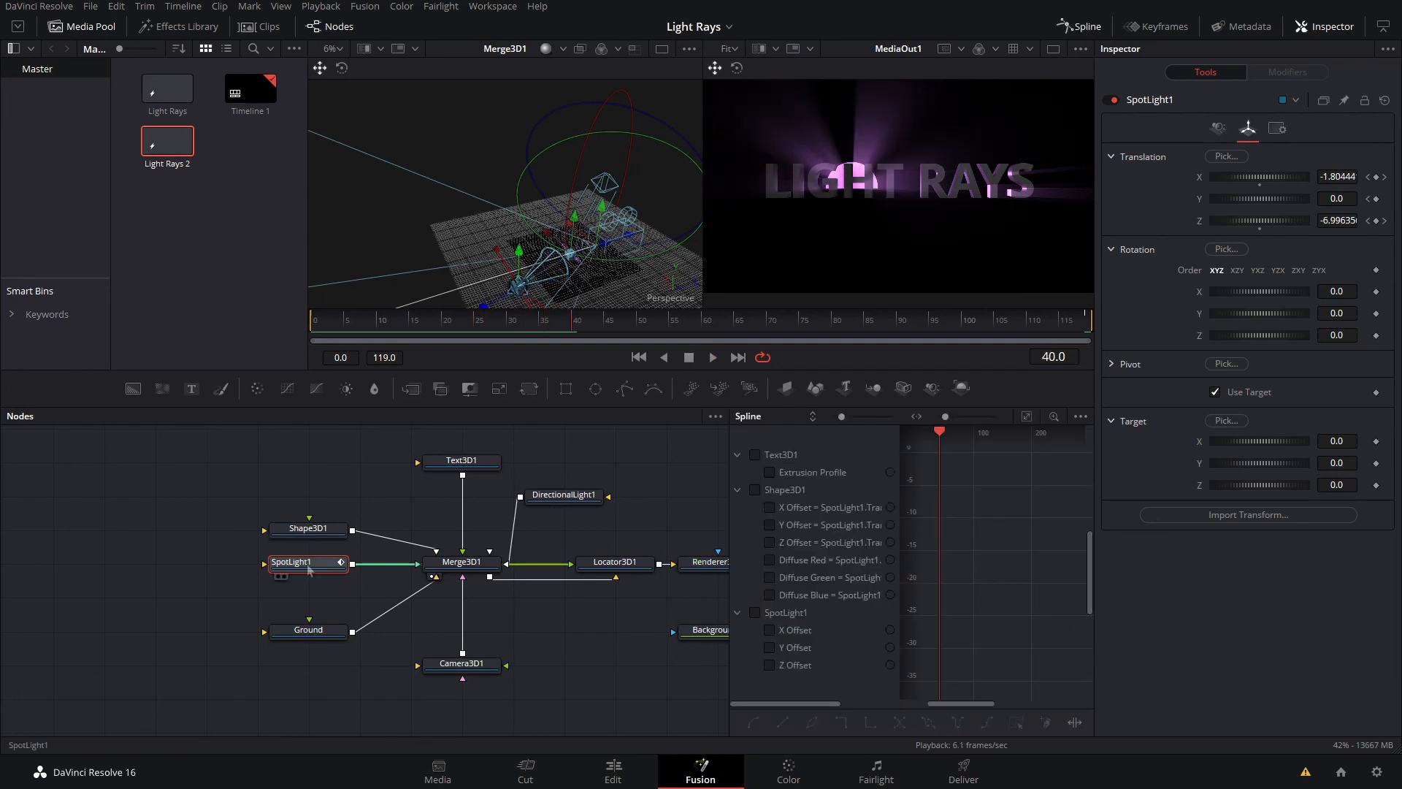
{"action": "left_click", "coordinate": [1026, 418]}
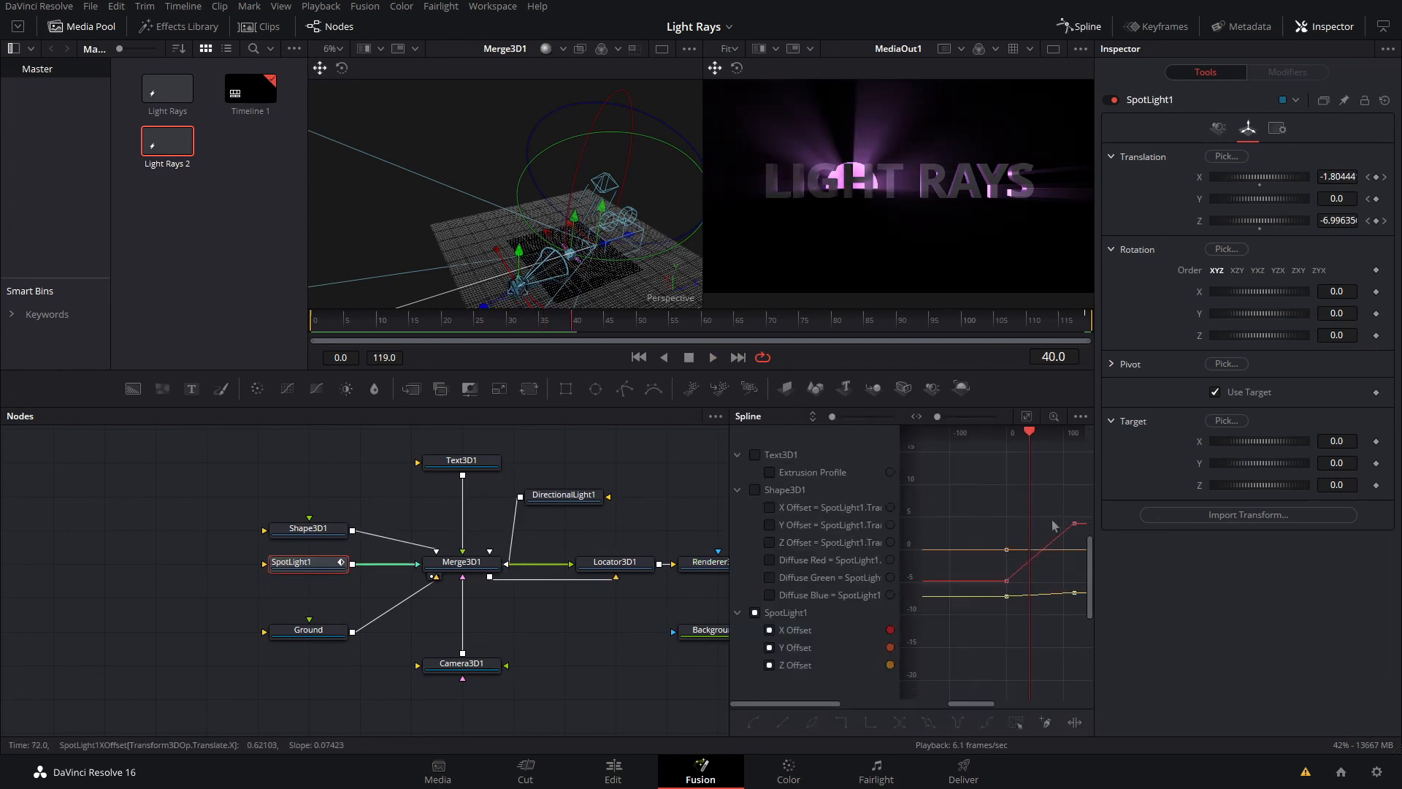
{"action": "left_click", "coordinate": [1025, 418]}
{"action": "scroll", "coordinate": [1005, 523], "scroll_direction": "down", "scroll_amount": 2}
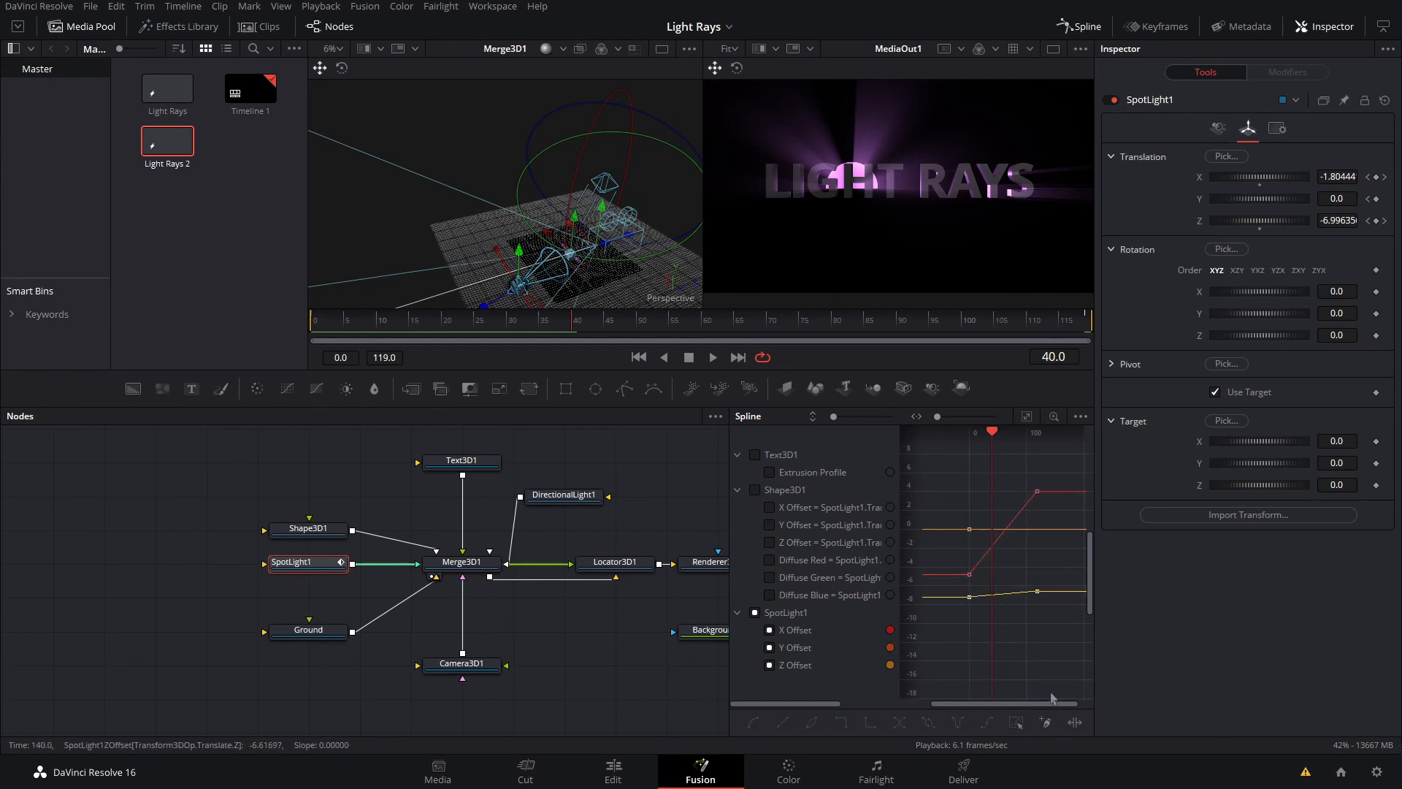
{"action": "left_click_drag", "start_coordinate": [1067, 488], "coordinate": [967, 647]}
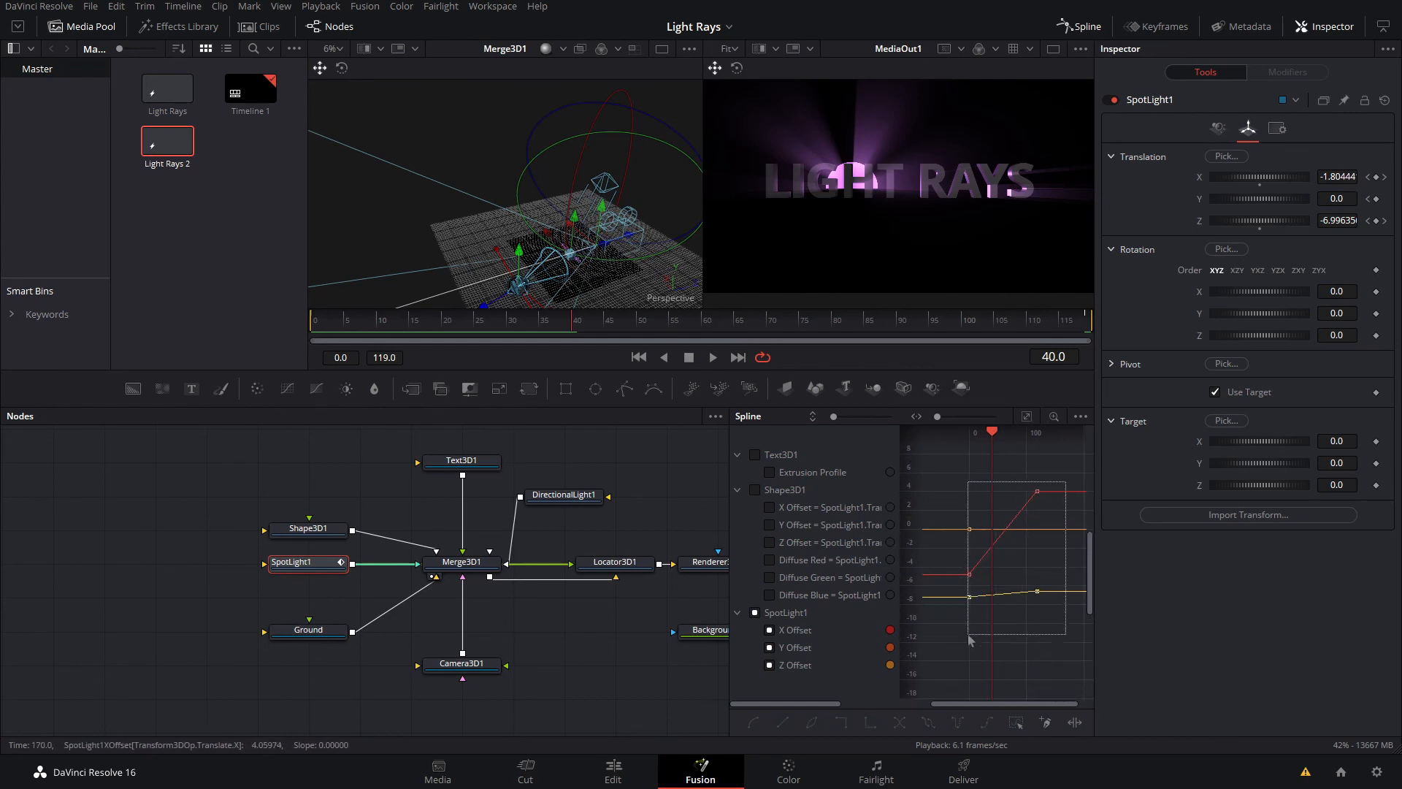
{"action": "key", "text": "shift+s"}
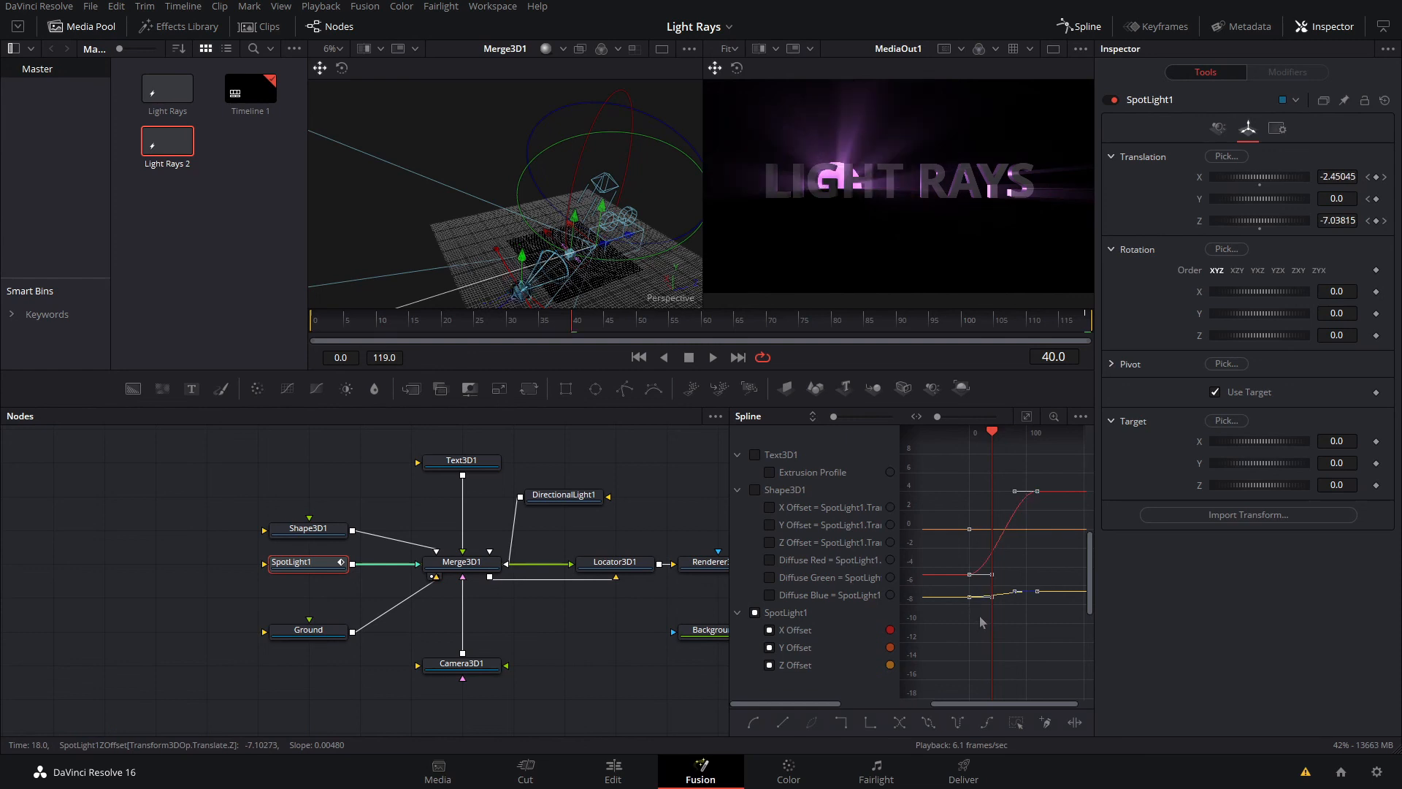
Set the selected keyframes' ease in to about 39.4 and ease out to about 38.1, and play the animation from the start.
{"action": "key", "text": "t"}
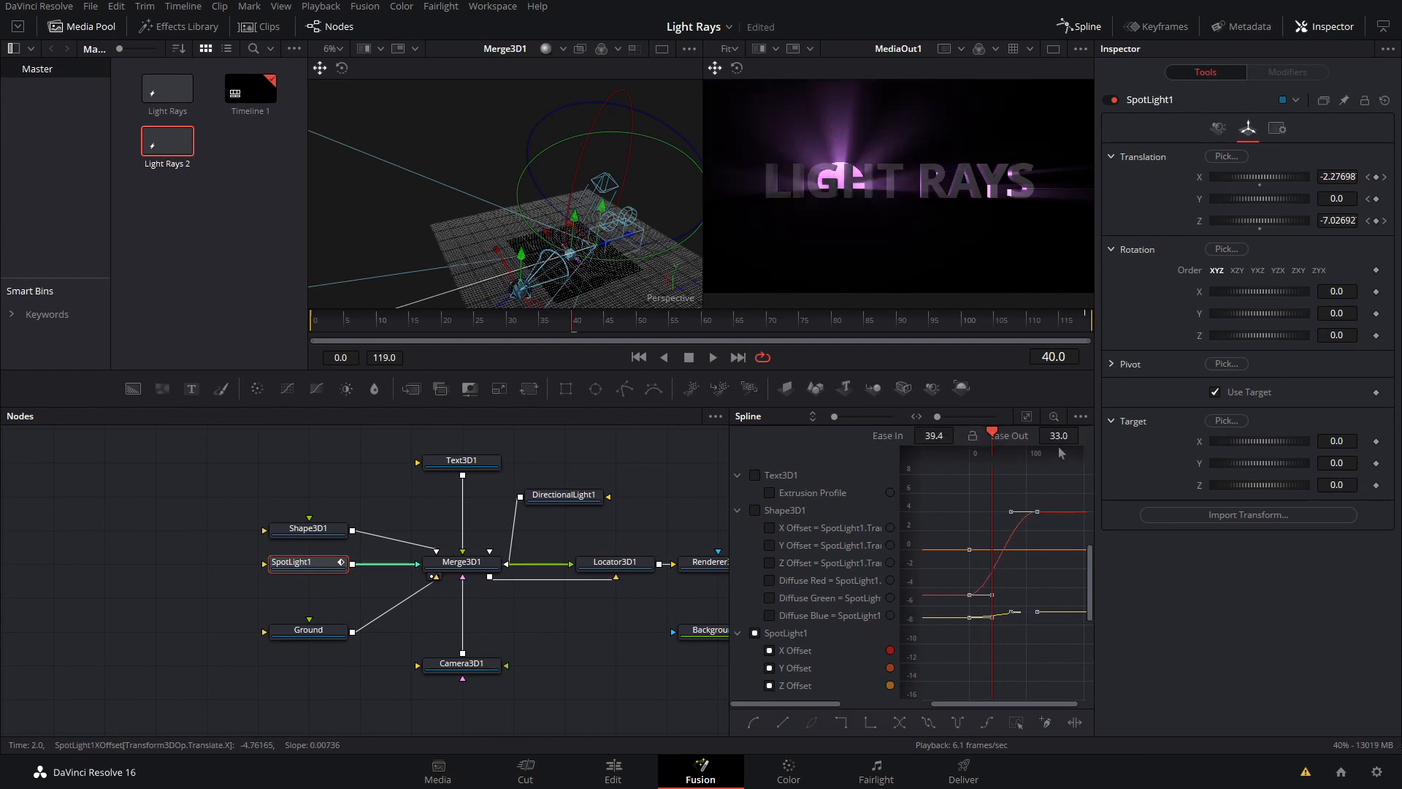
{"action": "left_click_drag", "start_coordinate": [1073, 432], "coordinate": [1073, 396]}
{"action": "left_click_drag", "start_coordinate": [571, 321], "coordinate": [199, 339]}
{"action": "key", "text": "space"}
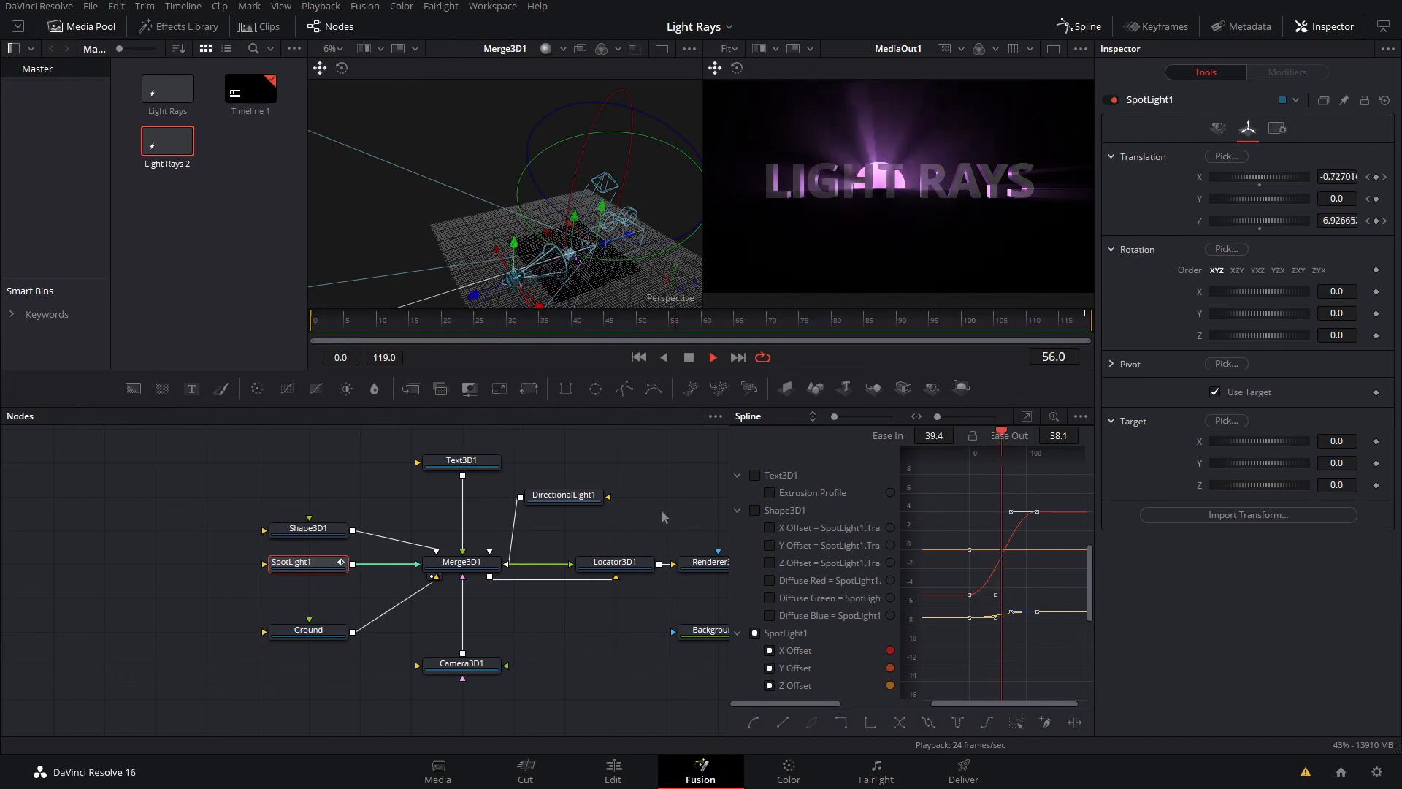
{"action": "left_click_drag", "start_coordinate": [662, 511], "coordinate": [528, 522]}
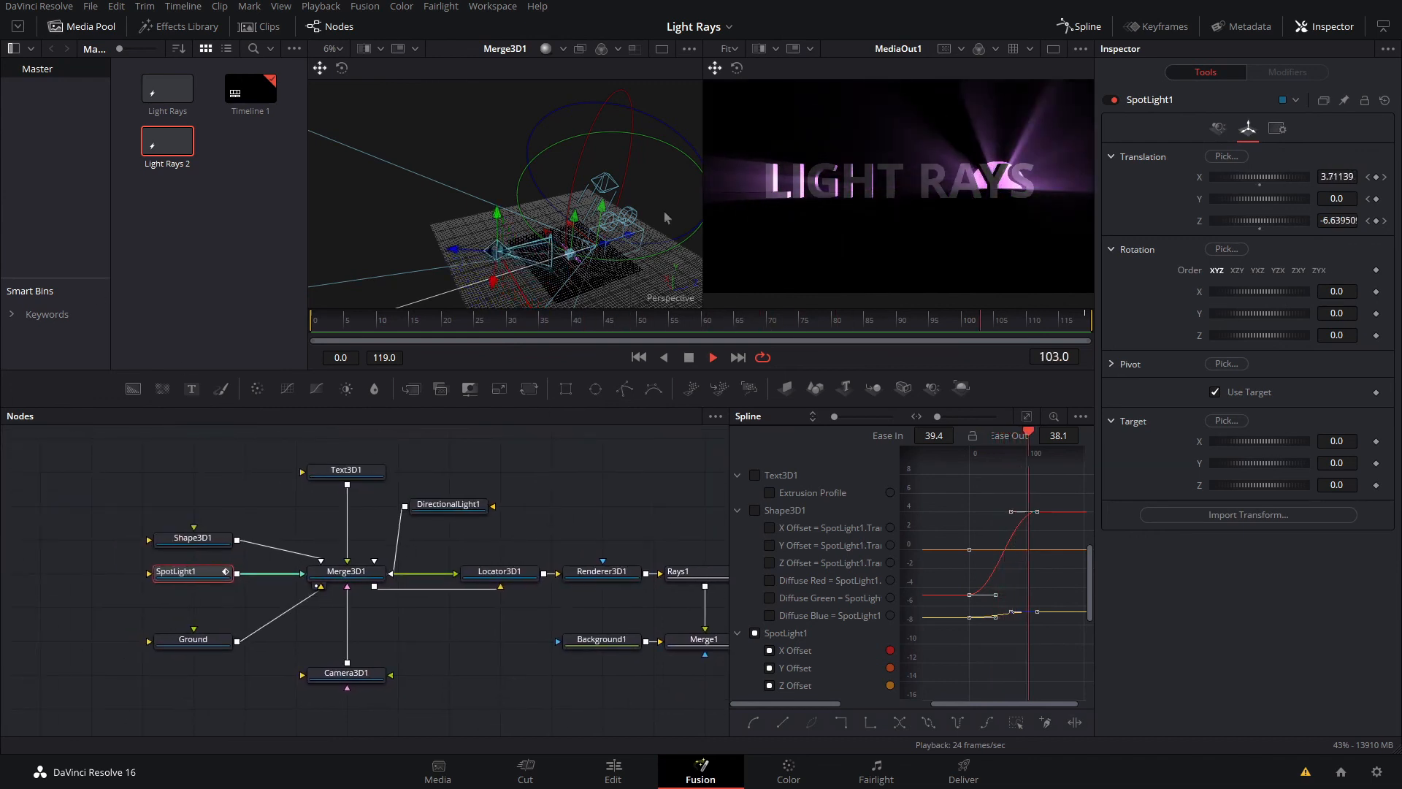